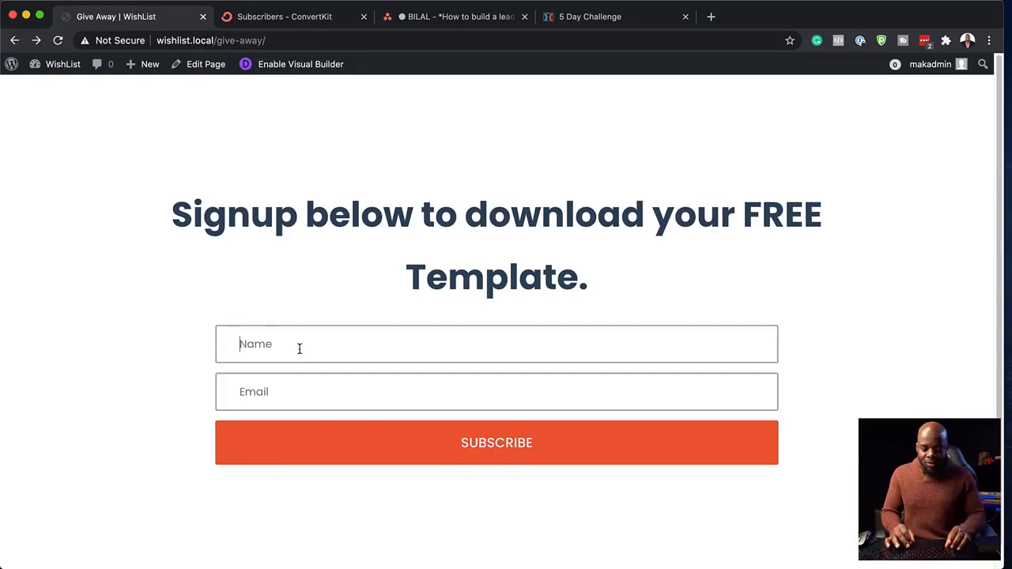
# - Fill in the Give Away signup form's name and email fields and submit it
pyautogui.write('Mak')
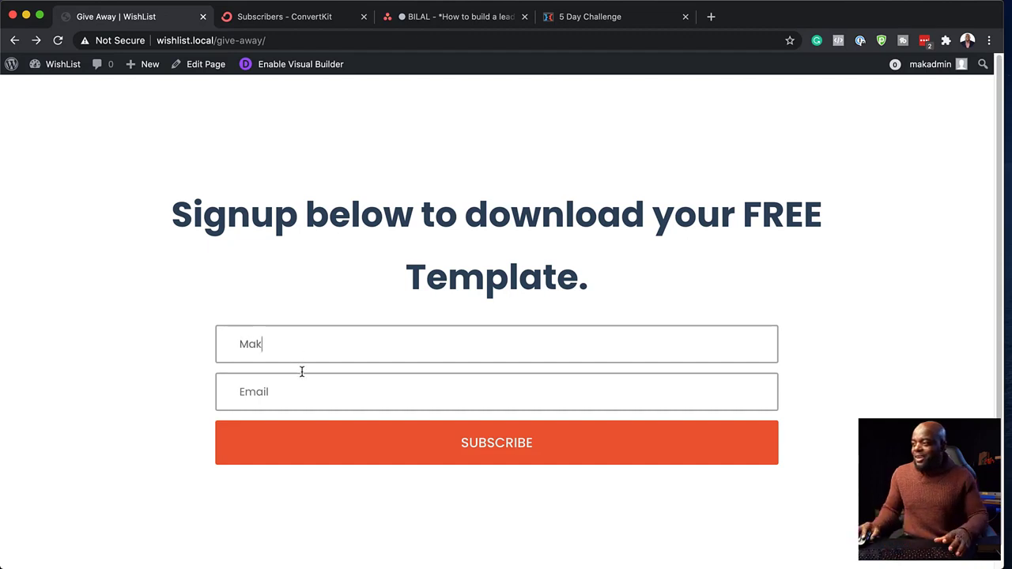
pyautogui.click(290, 395)
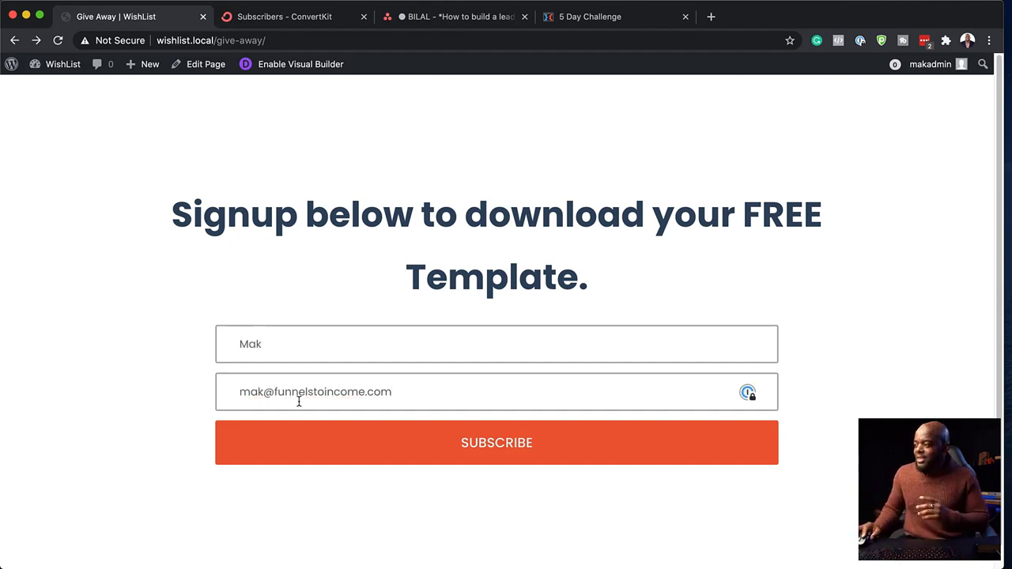
pyautogui.click(497, 451)
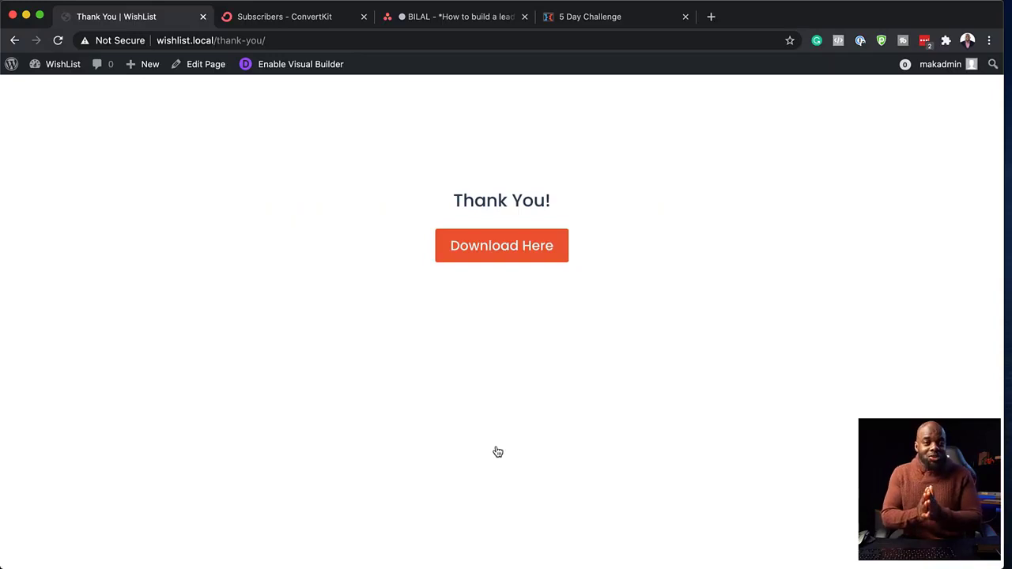
# - Download the template zip from the Thank You page, then reload the ConvertKit subscribers page
pyautogui.click(496, 250)
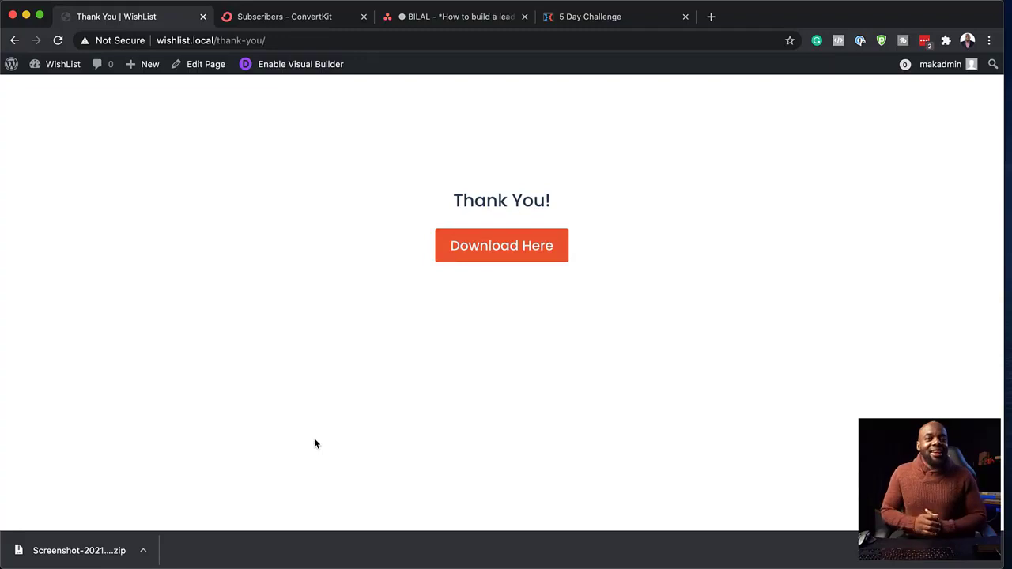
pyautogui.click(279, 11)
pyautogui.click(57, 40)
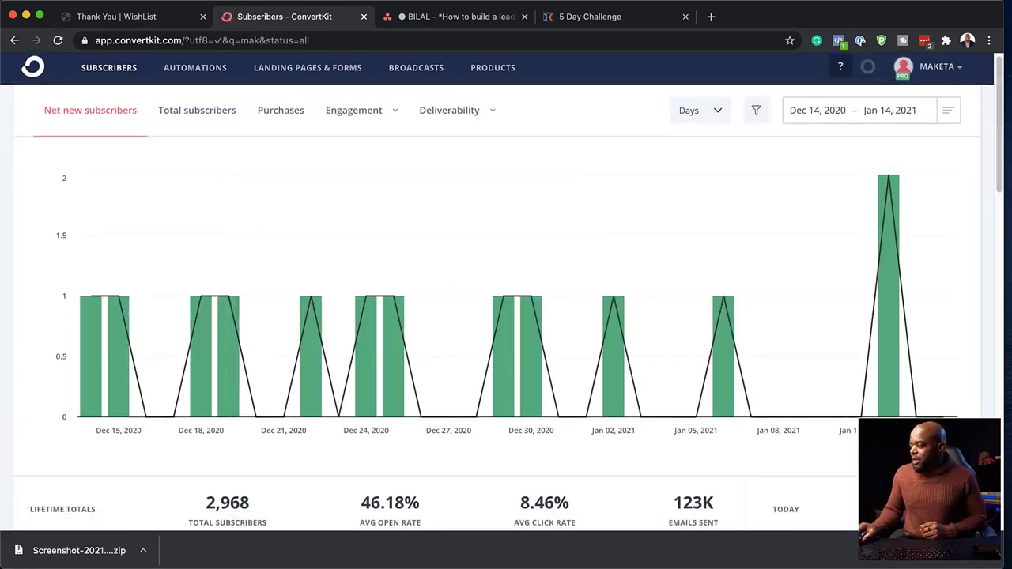
# - Scroll the ConvertKit Subscribers page down to the All Subscribers list to find the new signup
pyautogui.scroll(-3, 309, 461)
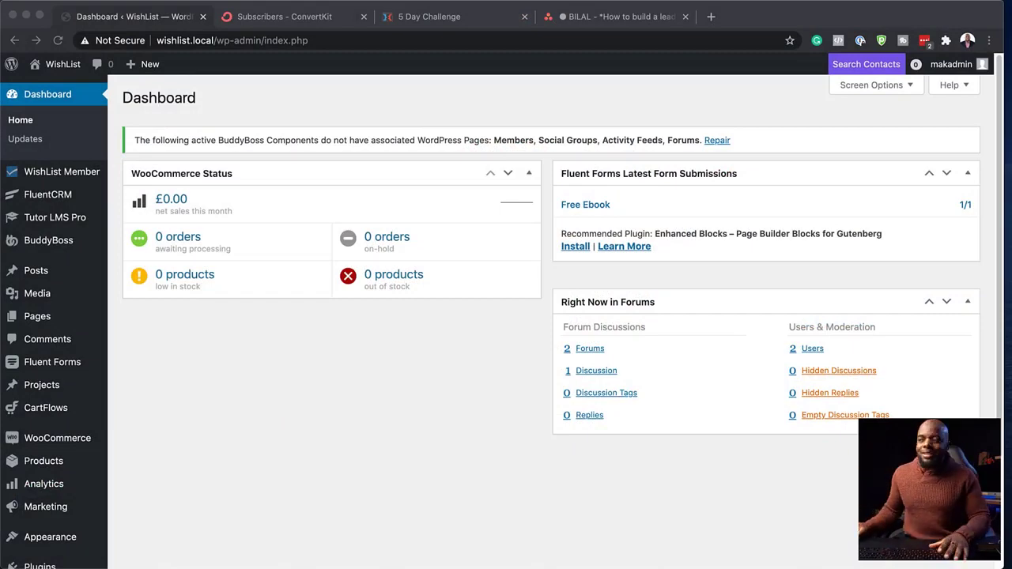
# - Add a new WordPress page from the Pages menu and title it 'Give Away'
pyautogui.click(114, 353)
pyautogui.moveTo(43, 316)
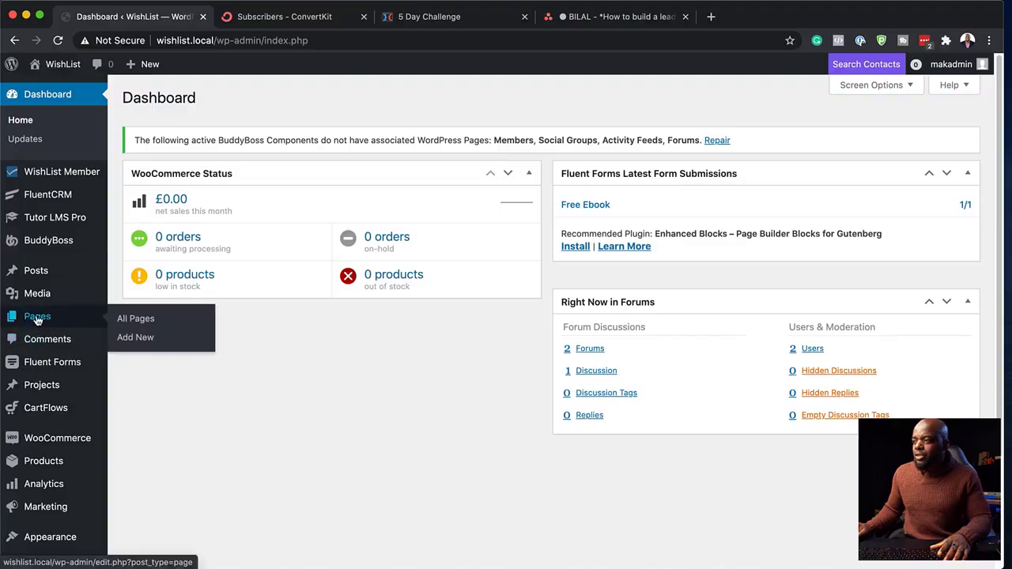
pyautogui.click(139, 337)
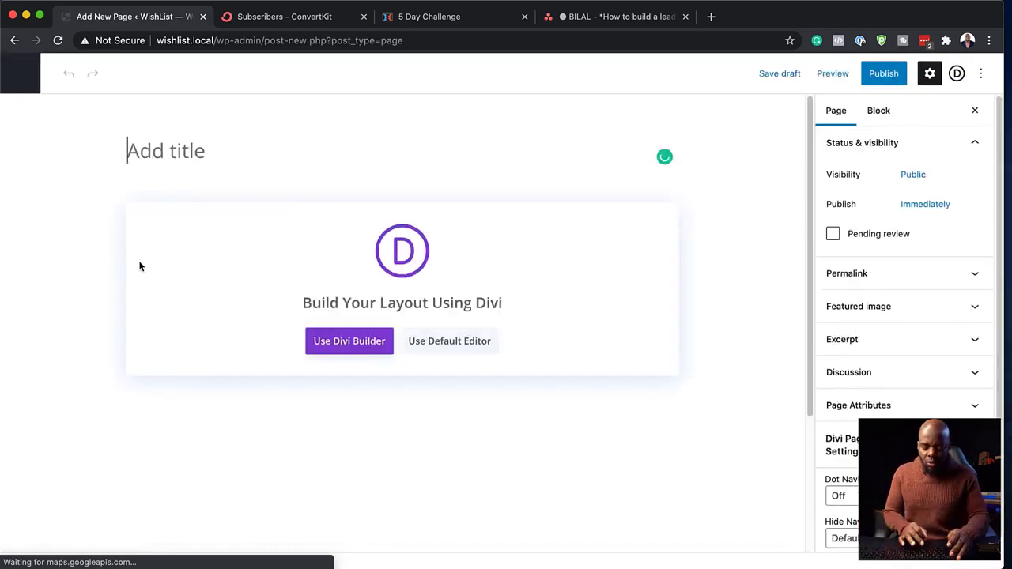
pyautogui.write('Give Away')
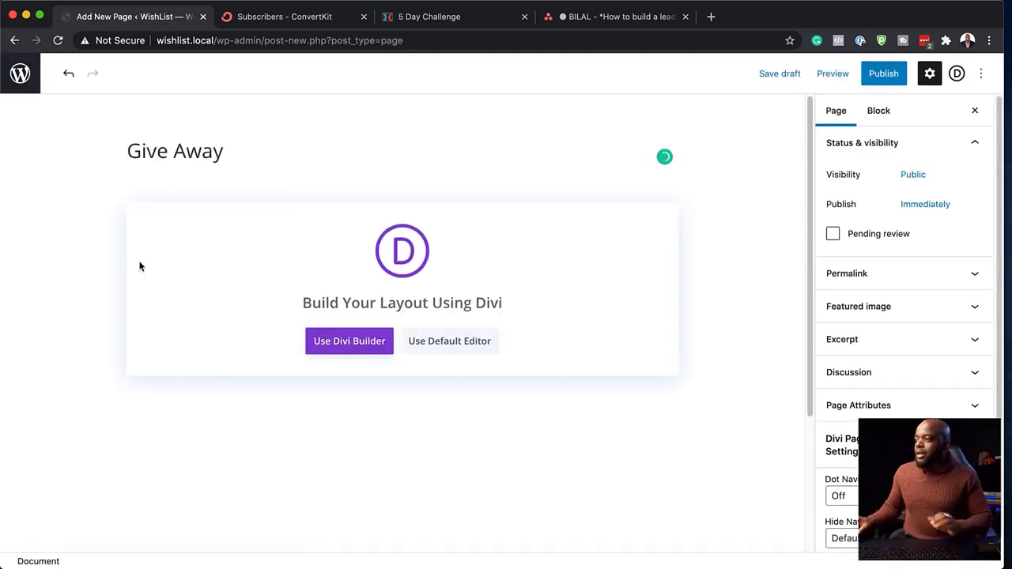
# - Build from scratch with a one-column Text module reading 'Signup below to download your FREE Template.'
pyautogui.click(342, 346)
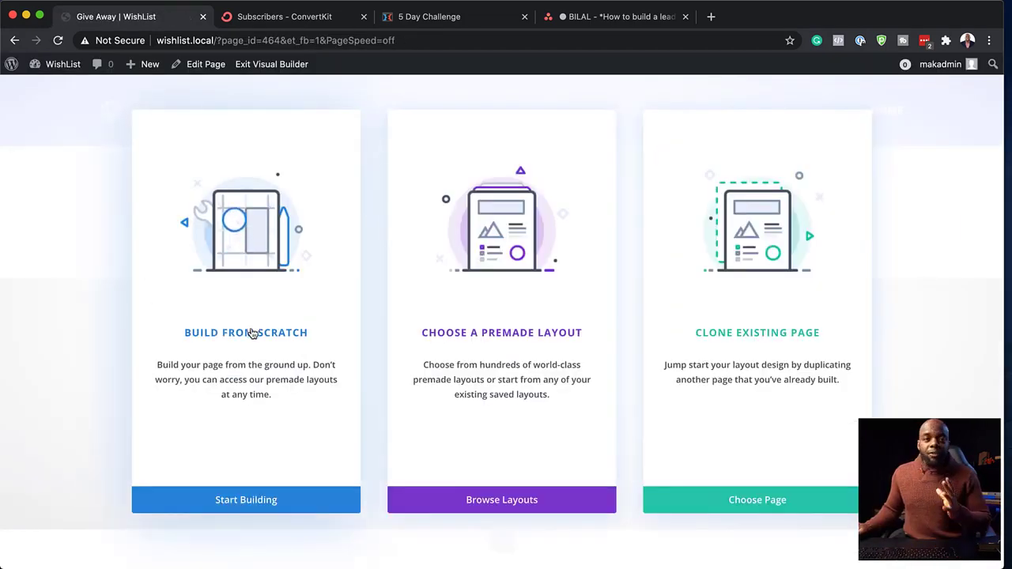
pyautogui.click(251, 333)
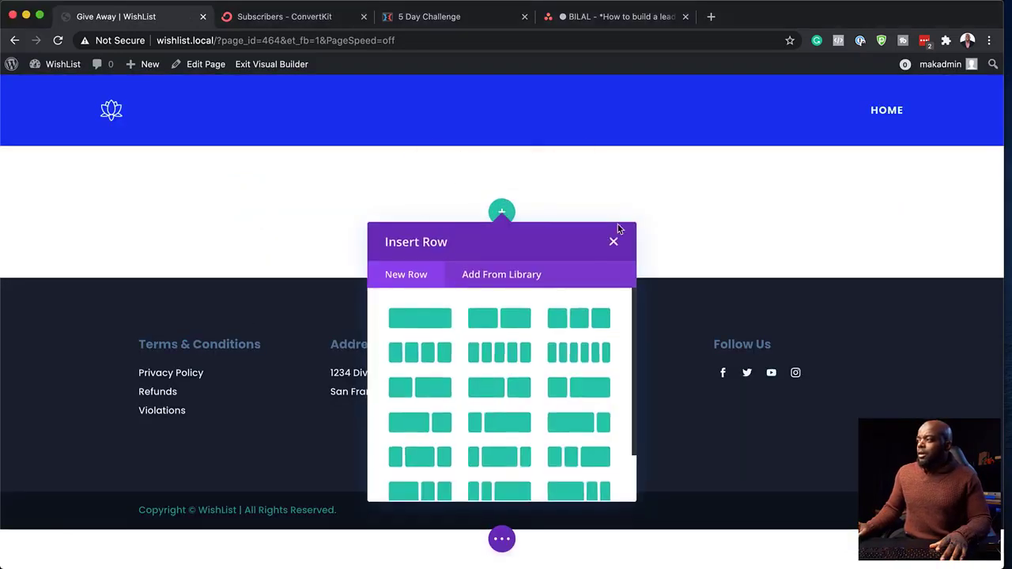
pyautogui.click(425, 324)
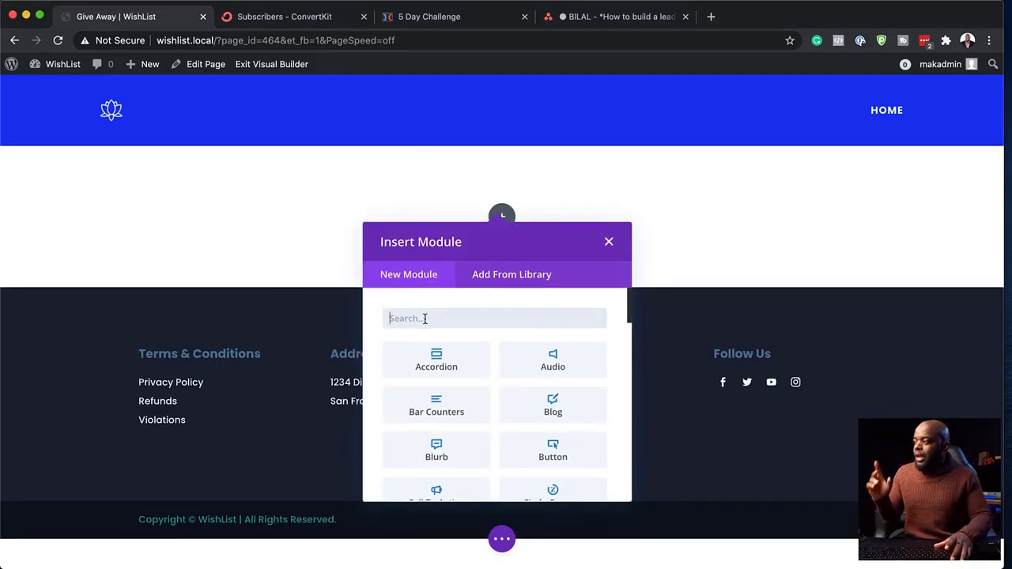
pyautogui.write('text')
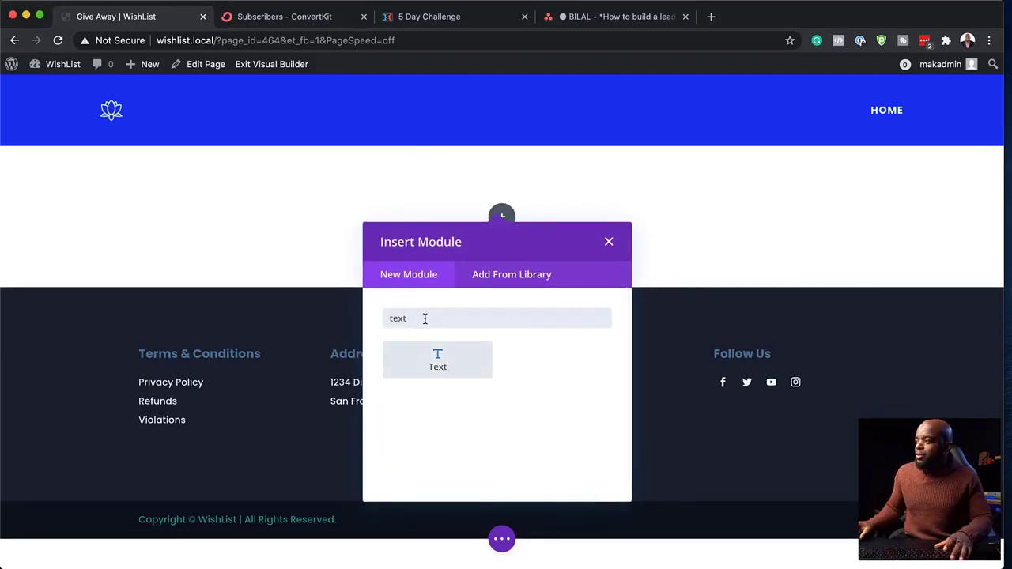
pyautogui.click(465, 368)
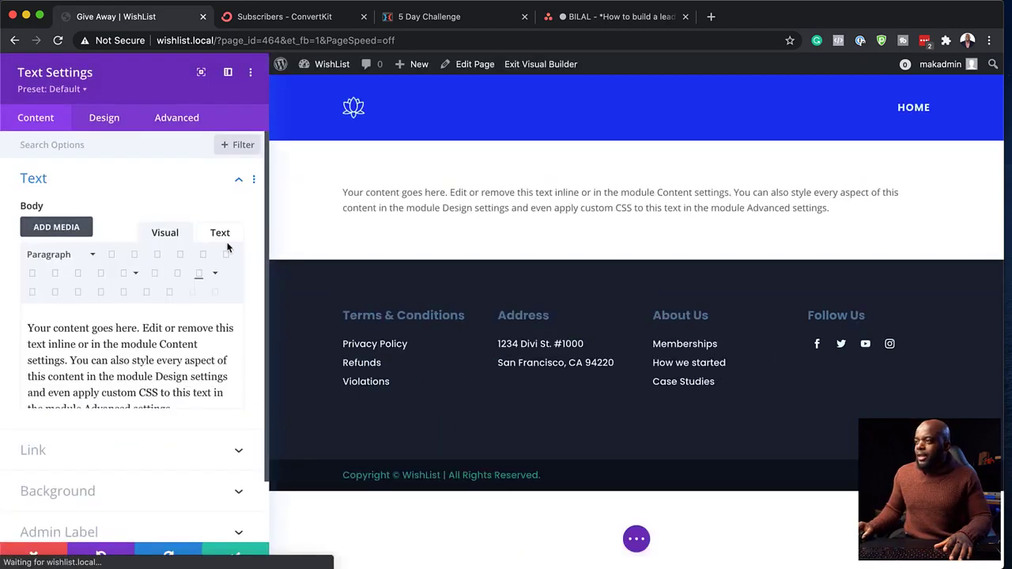
pyautogui.moveTo(180, 414); pyautogui.dragTo(12, 320)
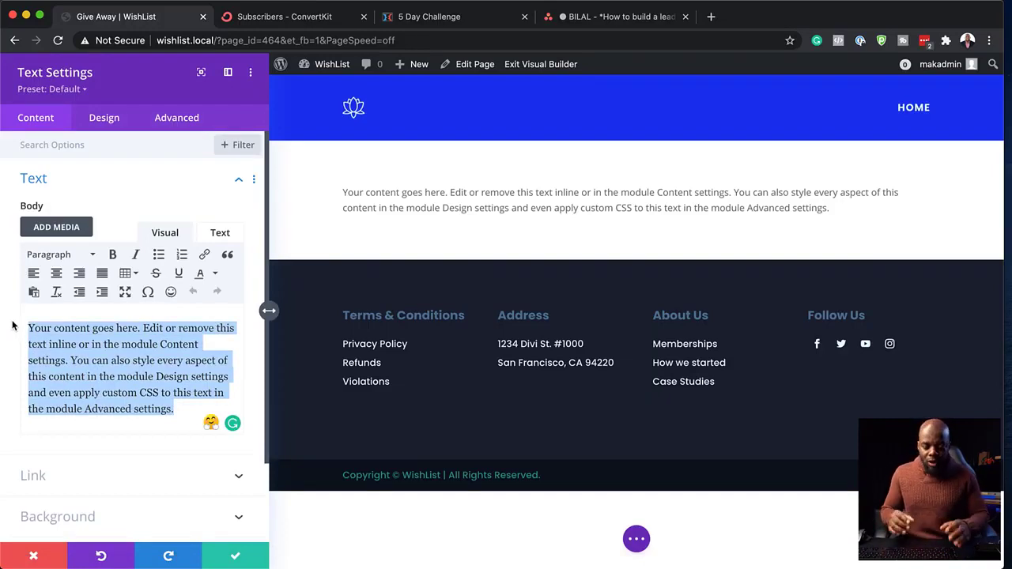
pyautogui.write('Signup below to download your FREE Template.')
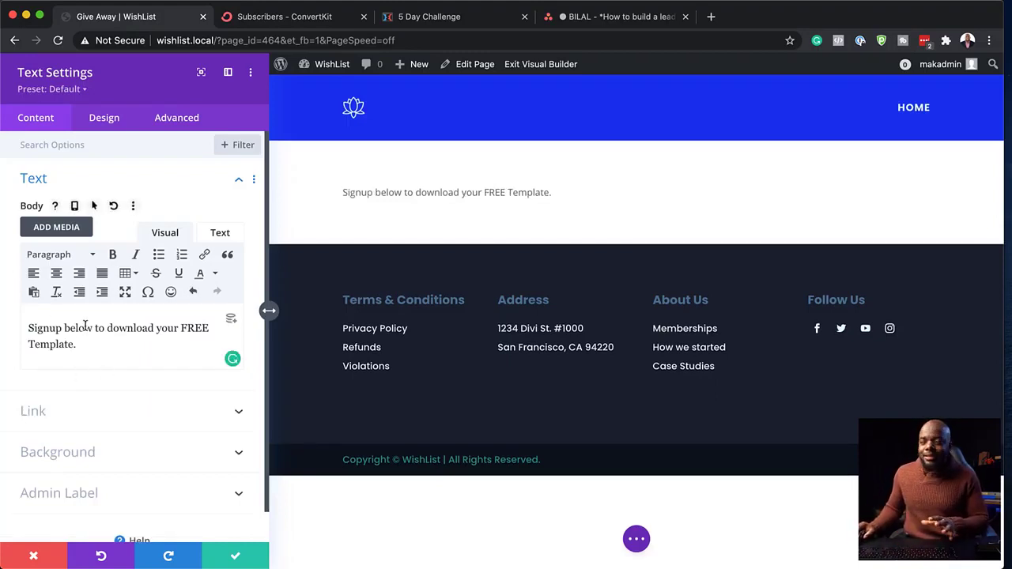
# - Centre-align the signup text and set its text size to 35px
pyautogui.click(105, 126)
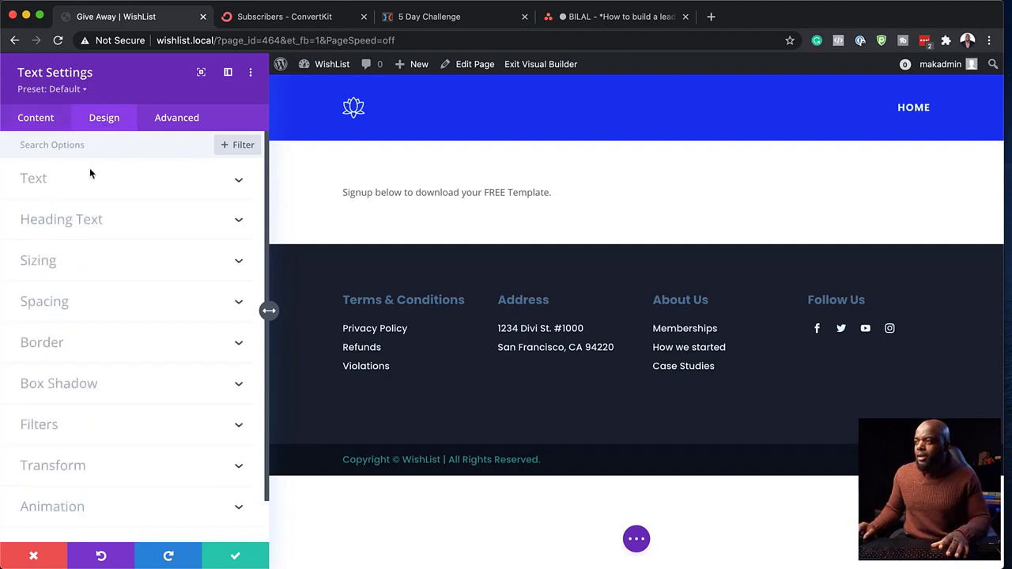
pyautogui.click(70, 181)
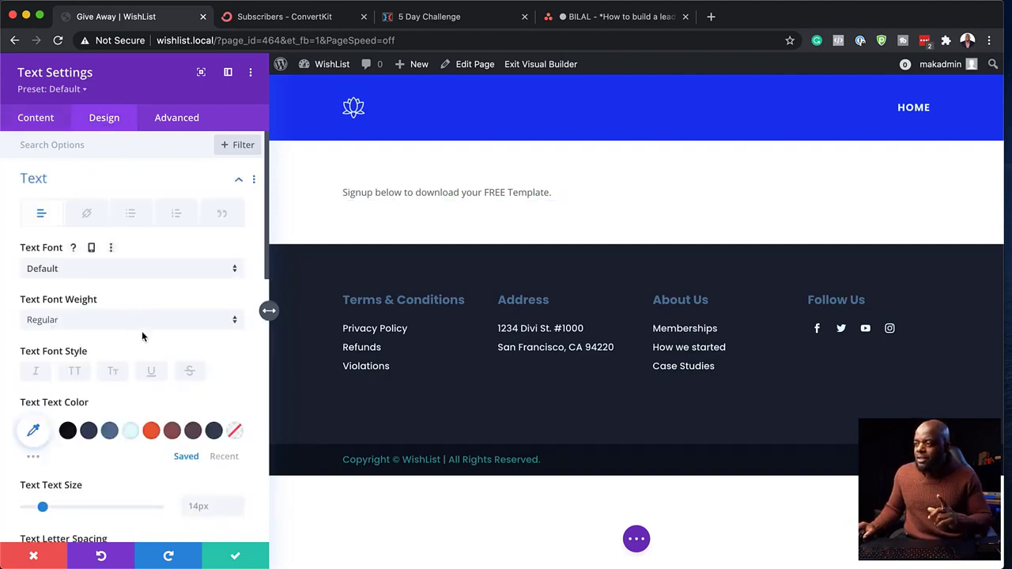
pyautogui.scroll(-10, 143, 336)
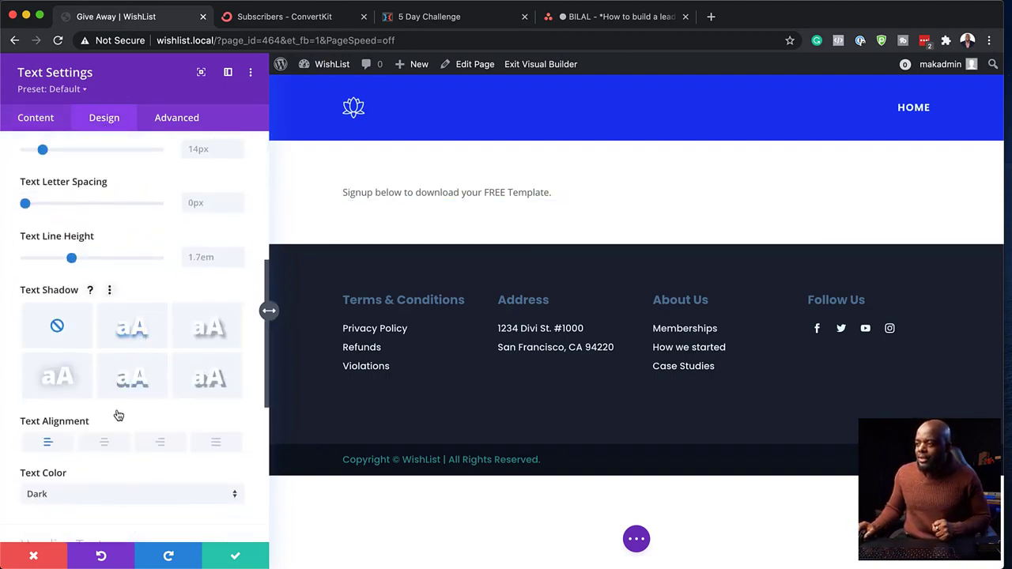
pyautogui.click(103, 441)
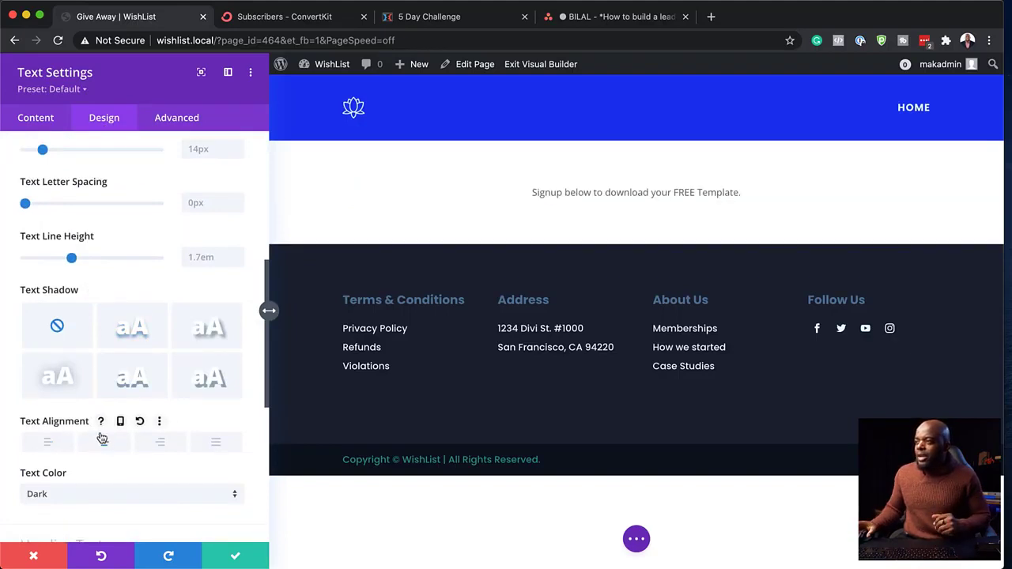
pyautogui.scroll(3, 139, 237)
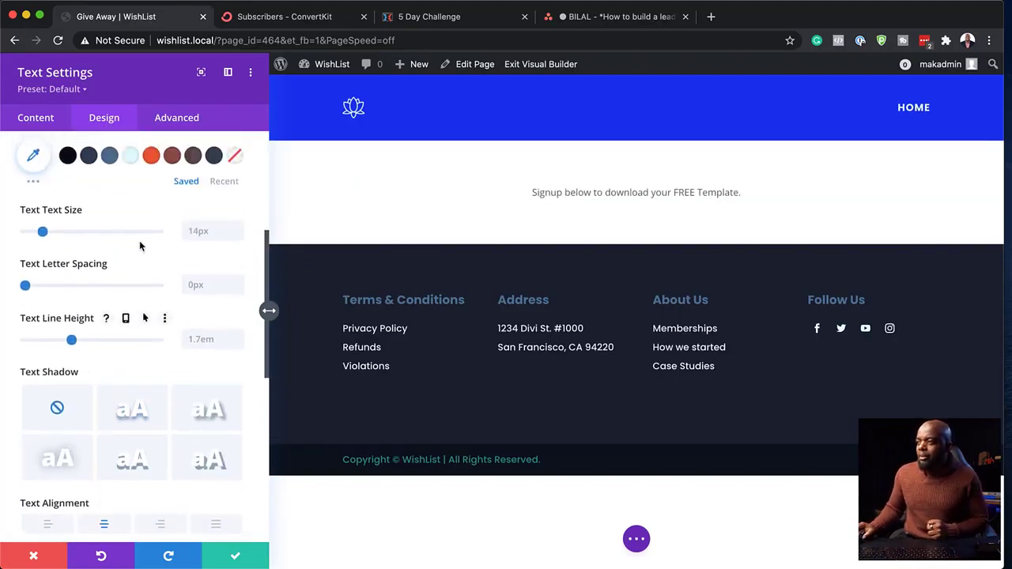
pyautogui.scroll(2, 140, 237)
pyautogui.moveTo(43, 267); pyautogui.dragTo(71, 272)
pyautogui.scroll(7, 74, 276)
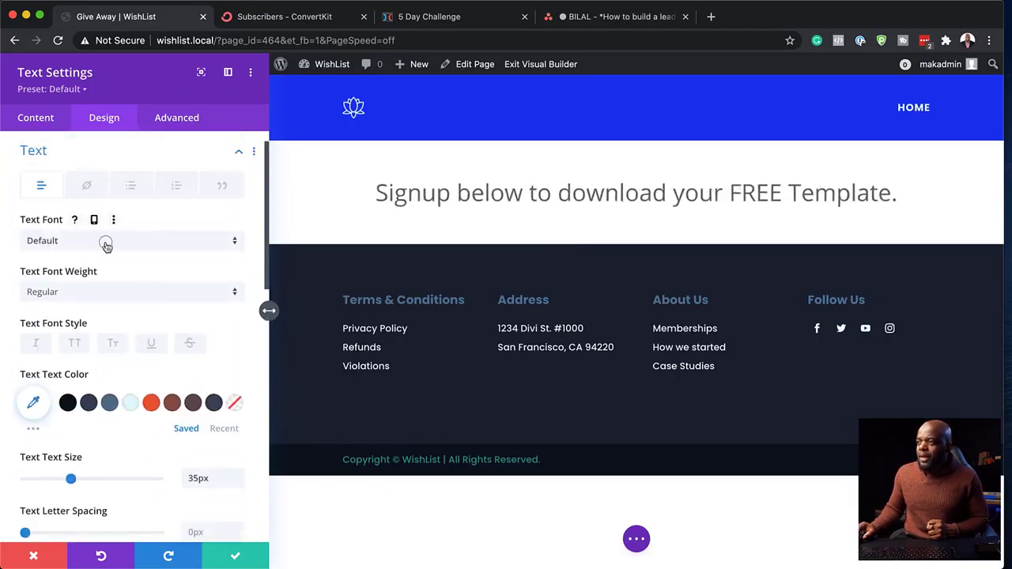
# - Set the text font to Poppins and the colour to #2f4357, enabling per-device text sizes
pyautogui.click(107, 248)
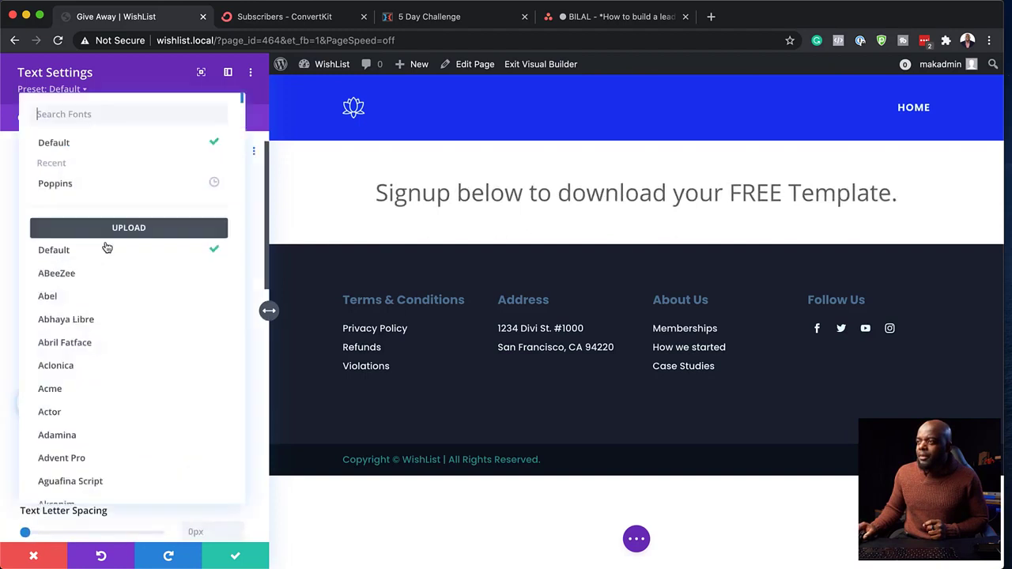
pyautogui.click(125, 188)
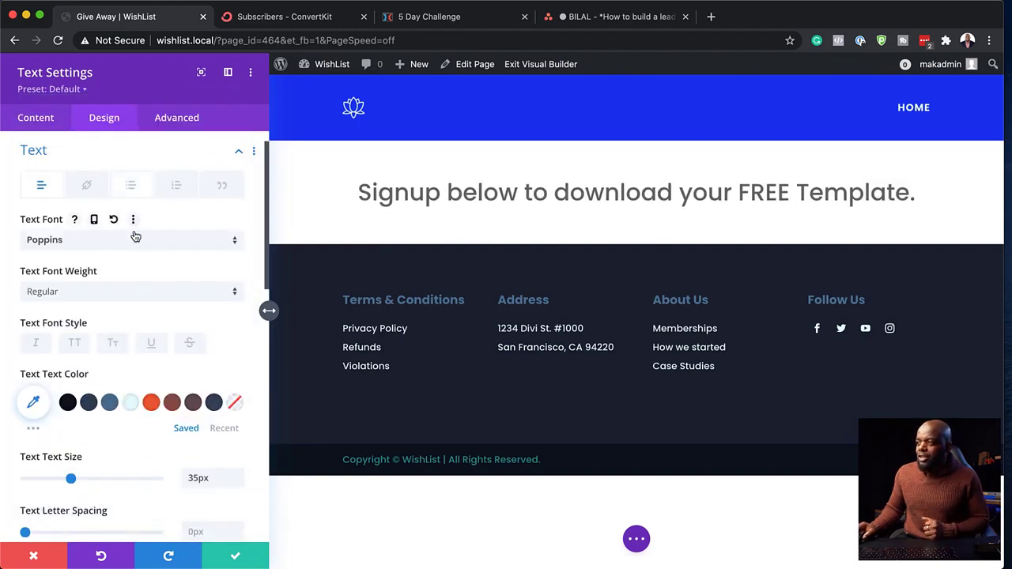
pyautogui.click(87, 405)
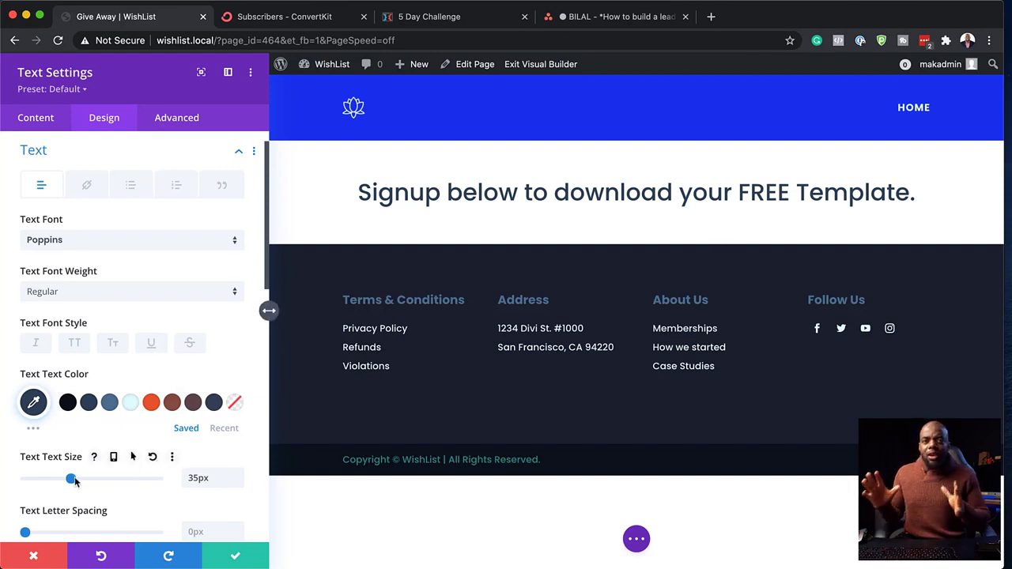
pyautogui.click(114, 459)
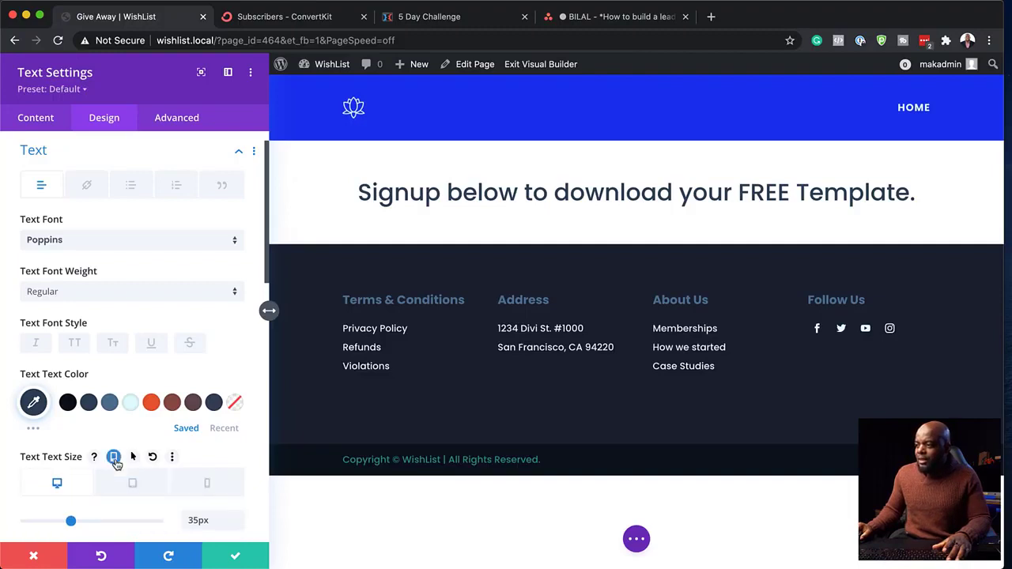
# - In tablet view, keep the heading line height at 1.8em and enlarge the text to 40px
pyautogui.click(149, 488)
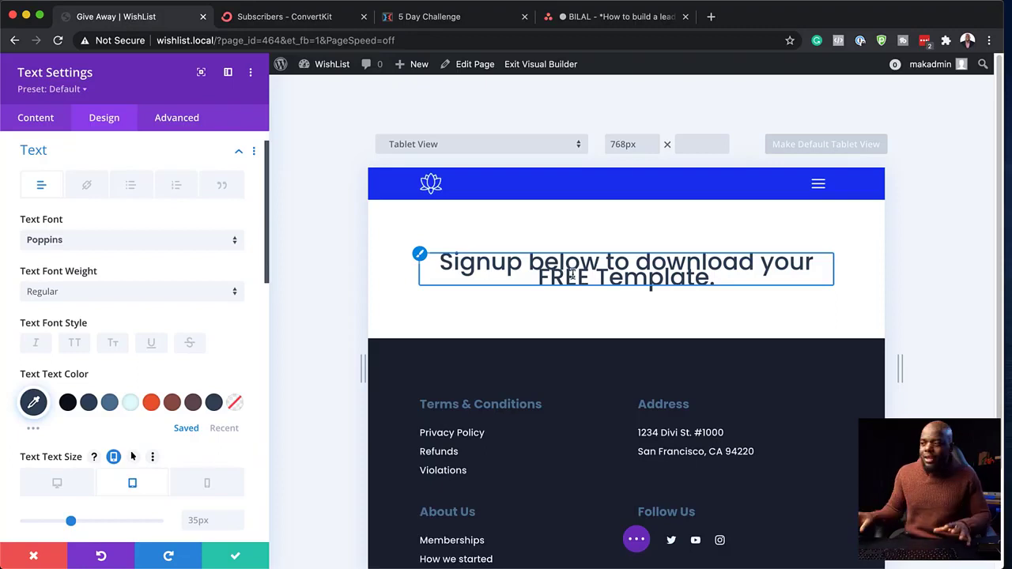
pyautogui.scroll(-5, 199, 335)
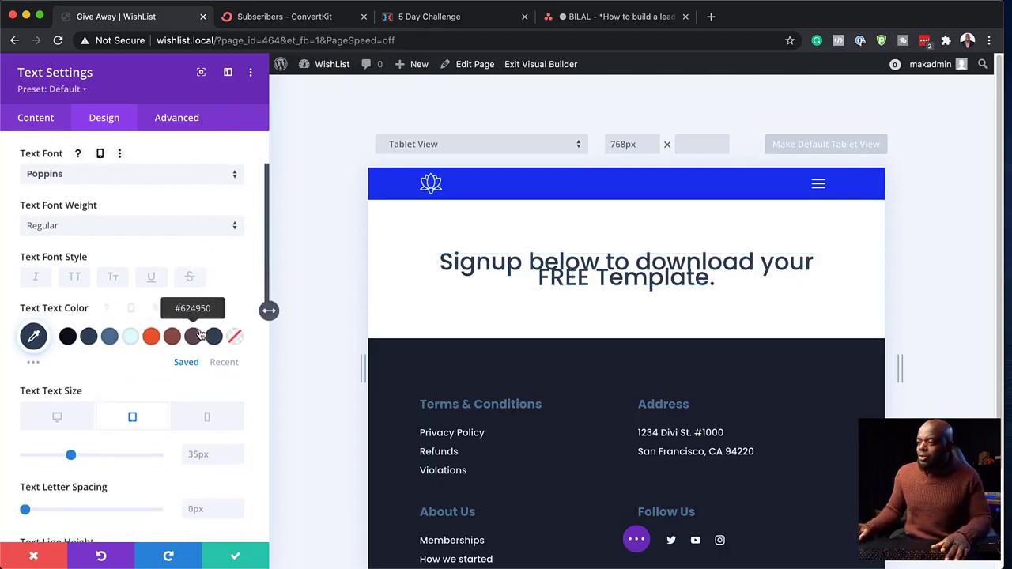
pyautogui.moveTo(72, 441); pyautogui.dragTo(78, 441)
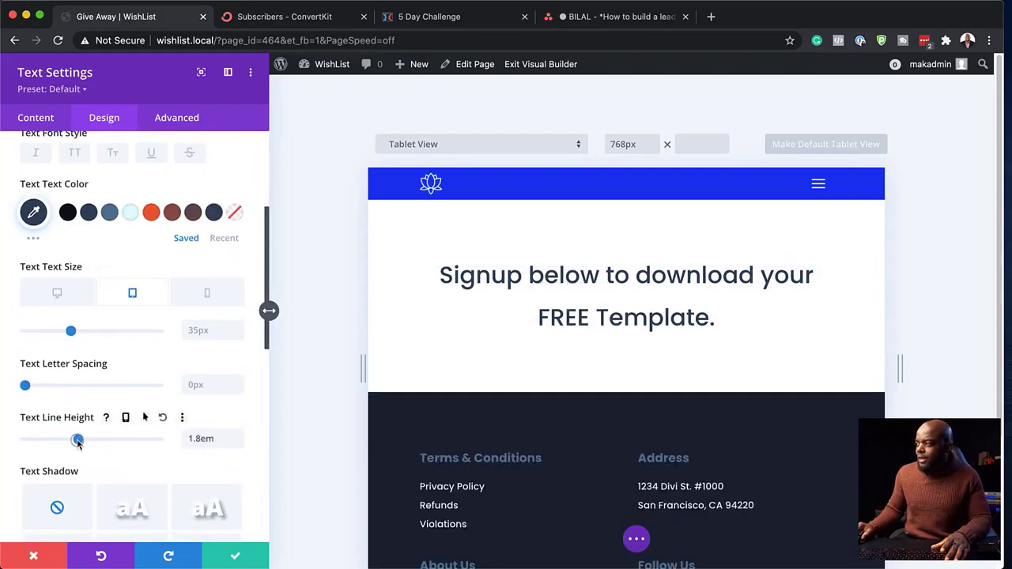
pyautogui.click(239, 444)
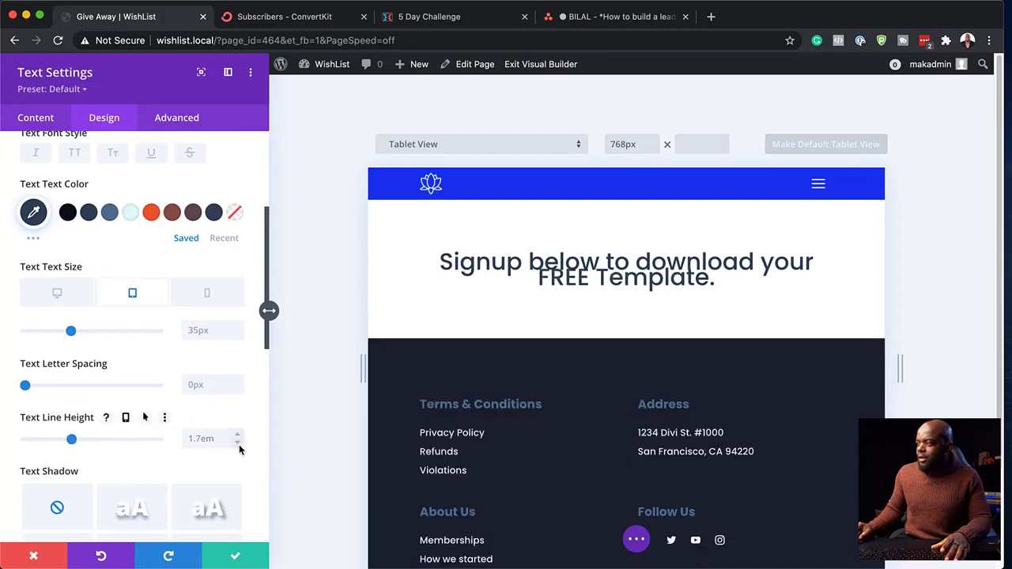
pyautogui.click(240, 436)
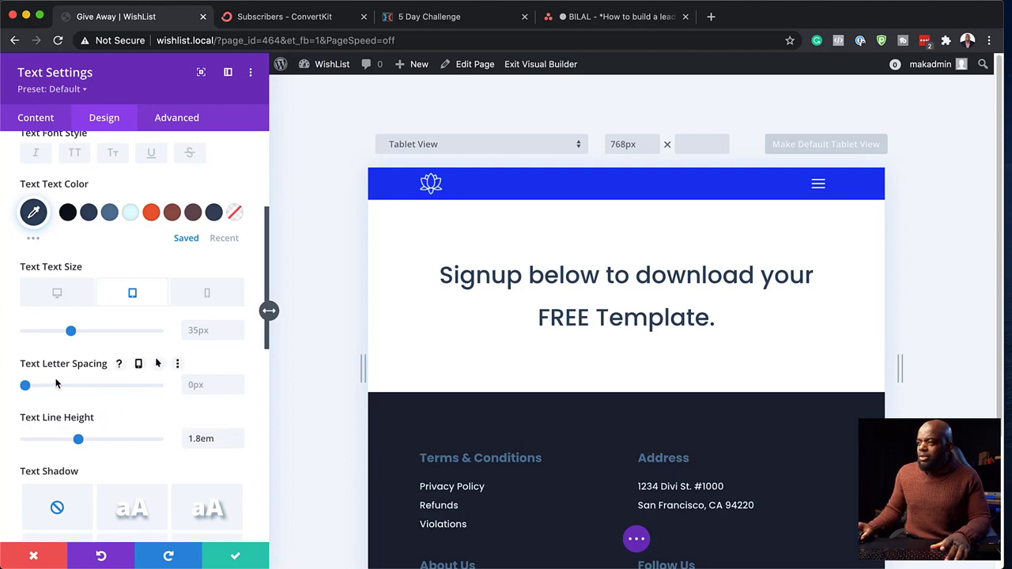
pyautogui.moveTo(73, 334); pyautogui.dragTo(77, 331)
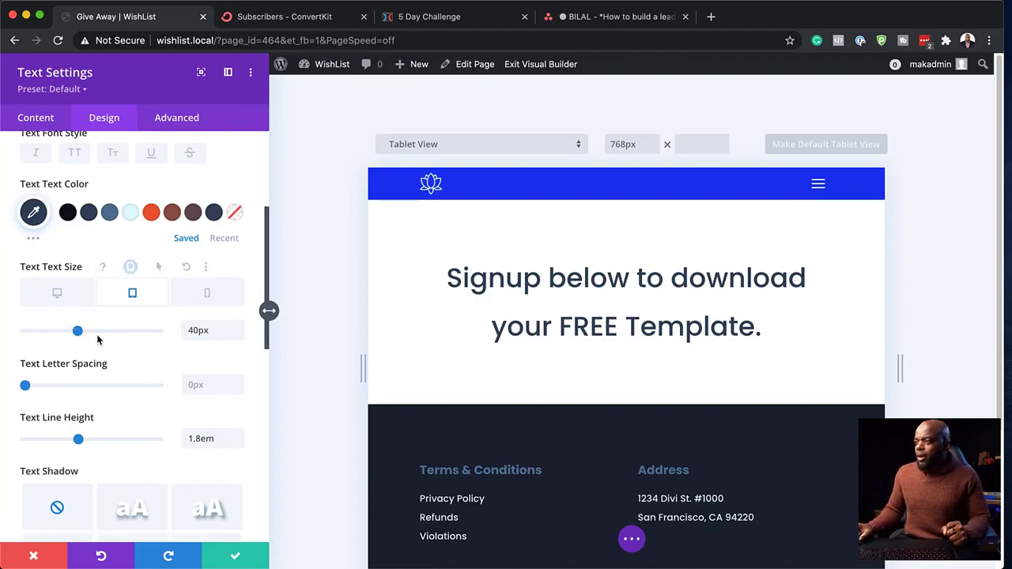
# - Shrink the phone heading text to 22px and widen the preview to 470px to check it
pyautogui.click(213, 293)
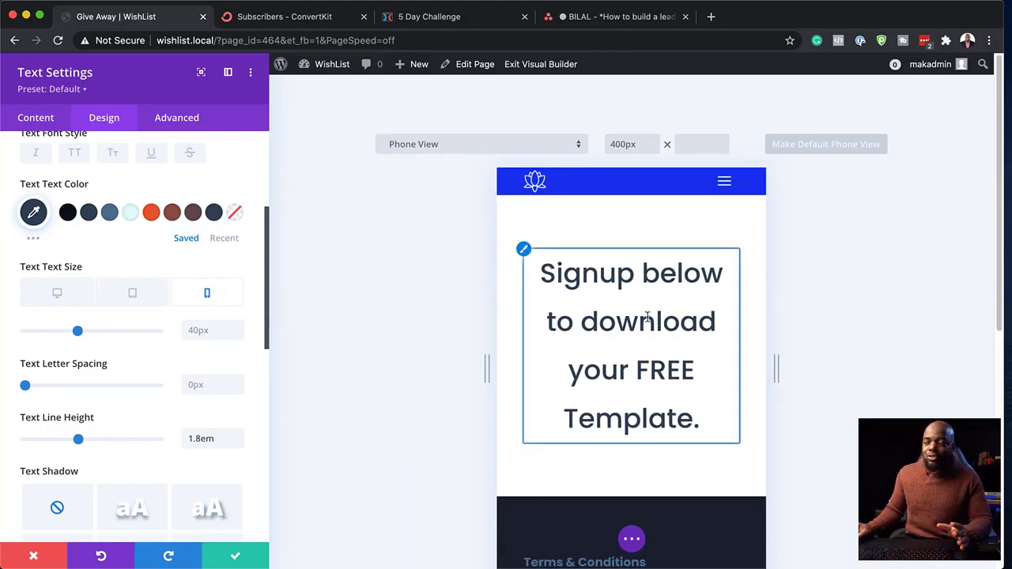
pyautogui.moveTo(77, 332); pyautogui.dragTo(53, 335)
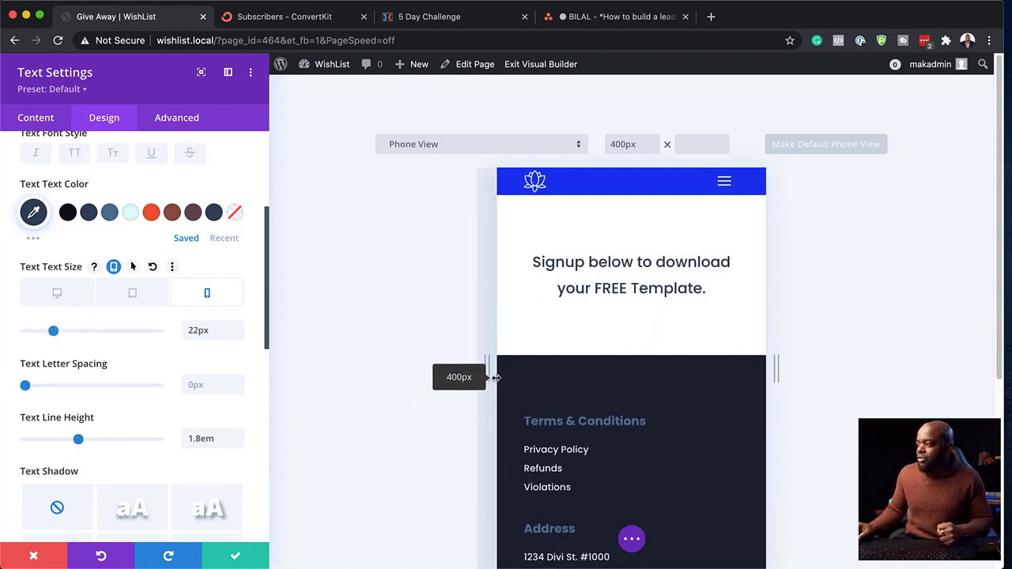
pyautogui.moveTo(474, 377); pyautogui.dragTo(447, 387)
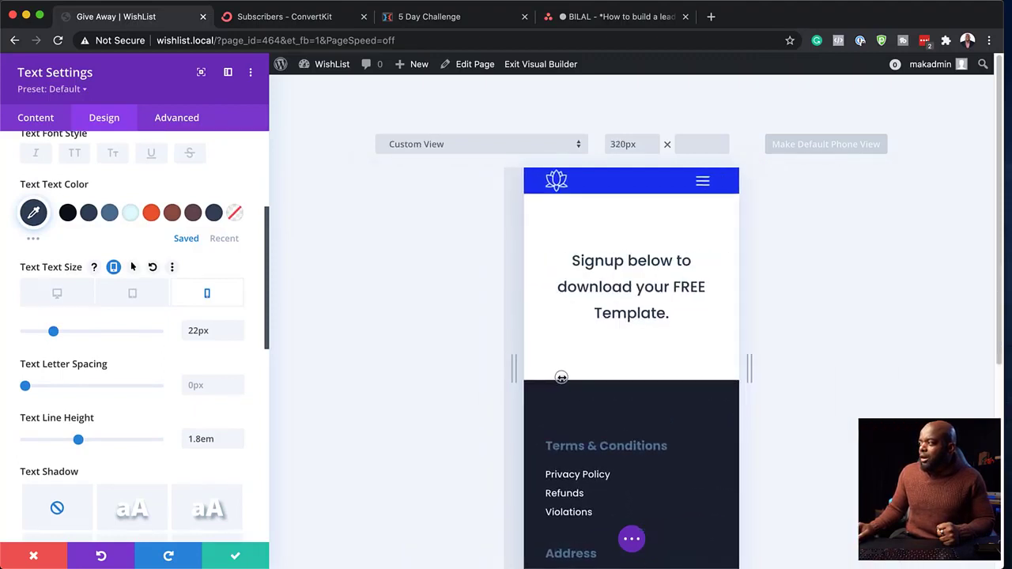
pyautogui.moveTo(562, 377); pyautogui.dragTo(510, 381)
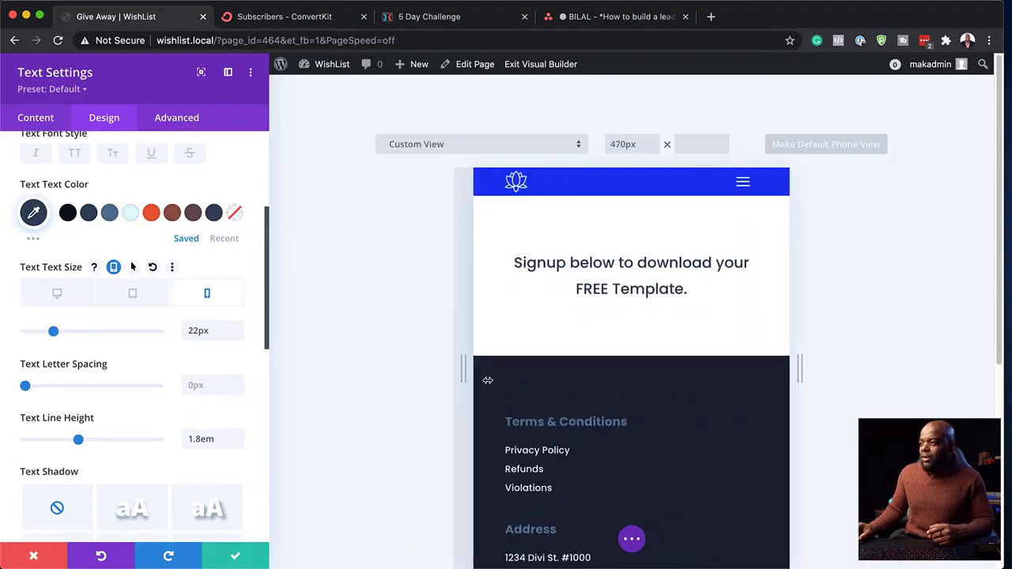
# - Back in desktop view, set the heading font weight to Bold and size 52px, then save
pyautogui.click(72, 302)
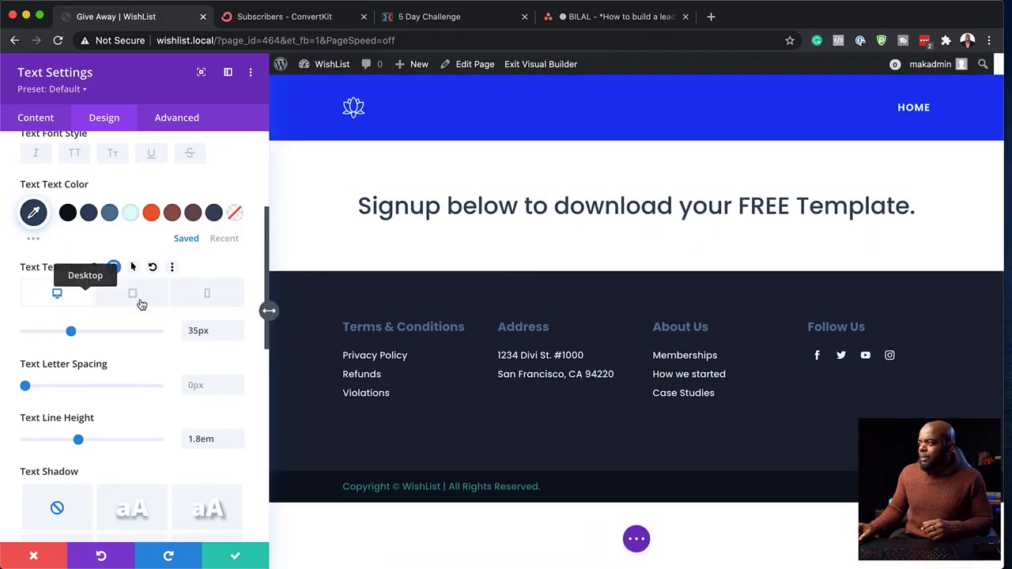
pyautogui.scroll(5, 114, 266)
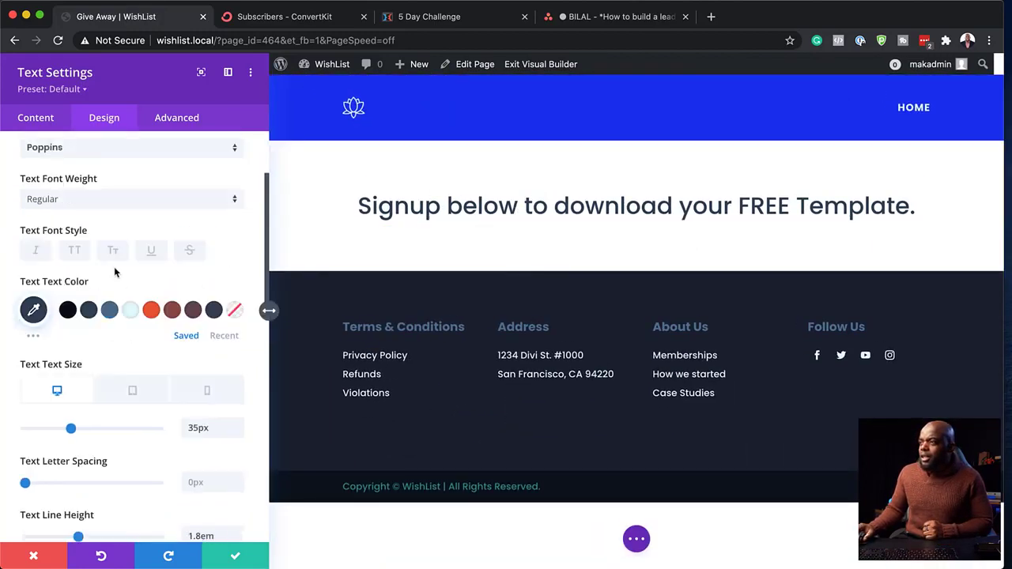
pyautogui.click(84, 319)
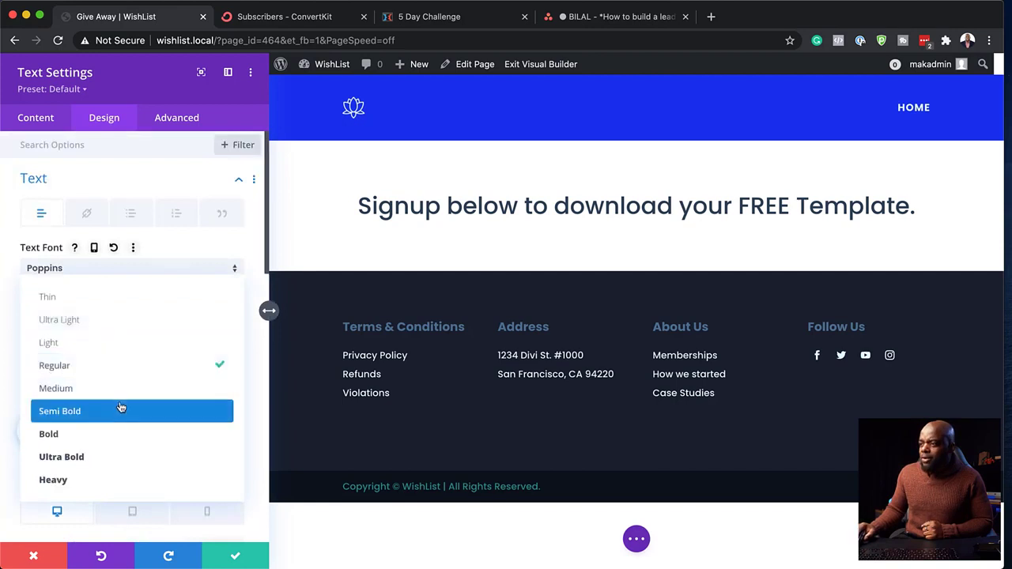
pyautogui.click(116, 436)
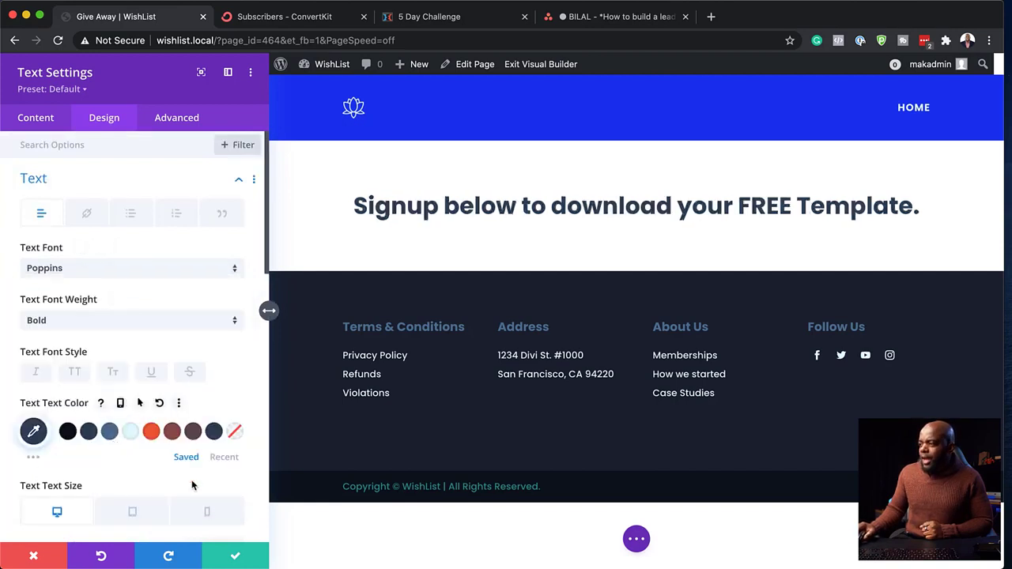
pyautogui.scroll(-3, 191, 485)
pyautogui.moveTo(70, 472); pyautogui.dragTo(94, 471)
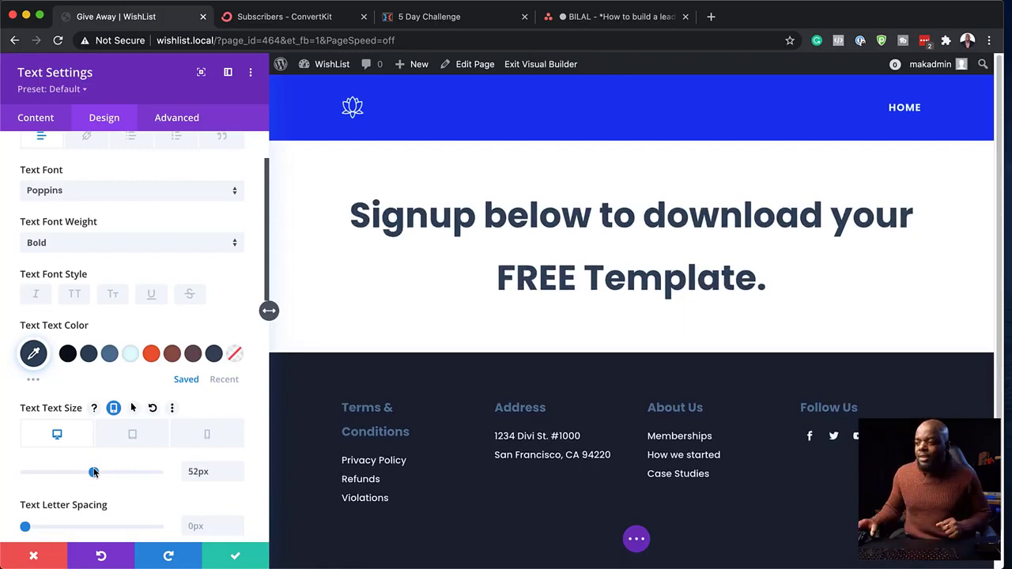
pyautogui.click(236, 557)
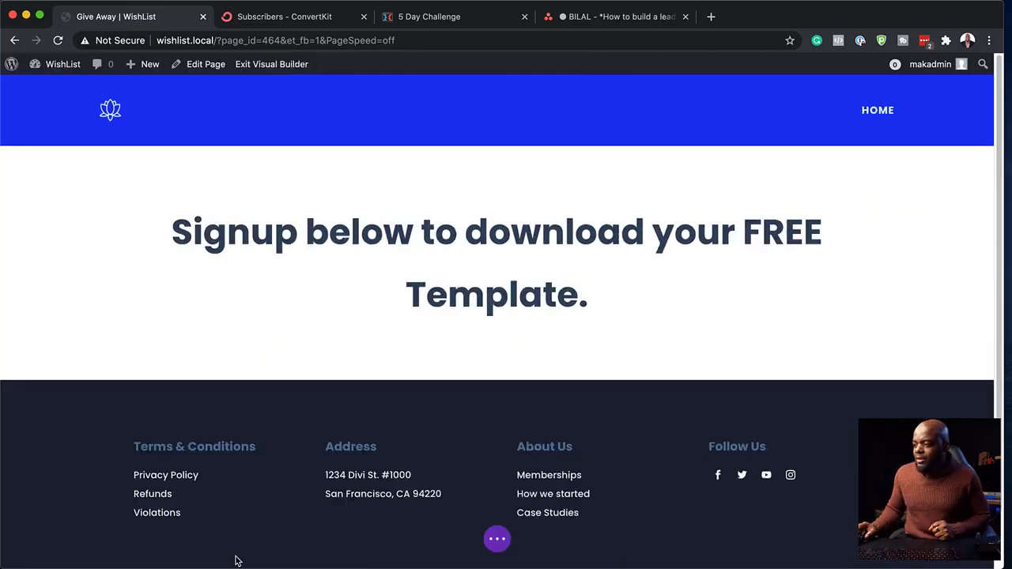
pyautogui.moveTo(514, 294)
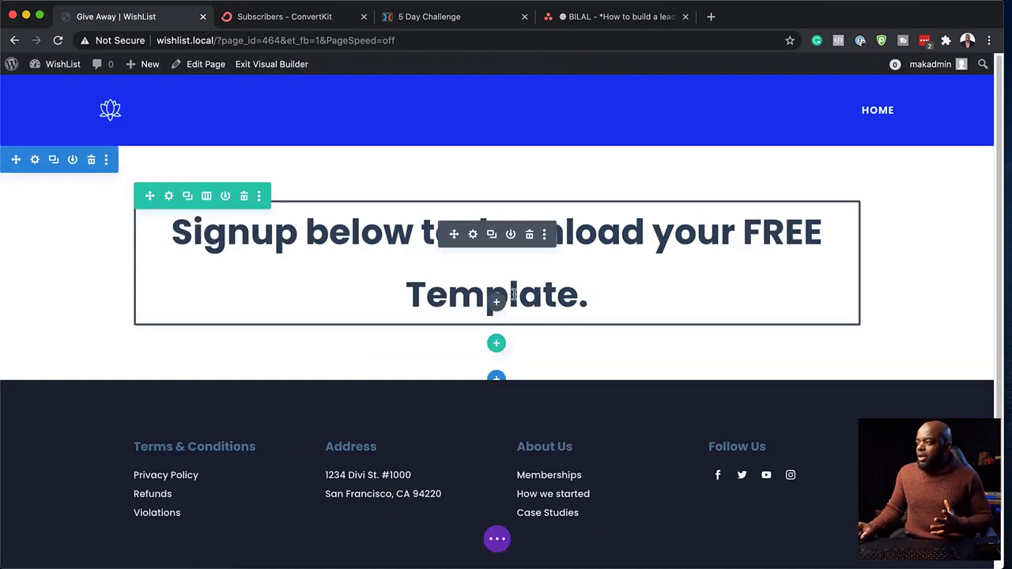
# - Add a single-column row below the heading and insert an Email Optin module into it
pyautogui.click(496, 344)
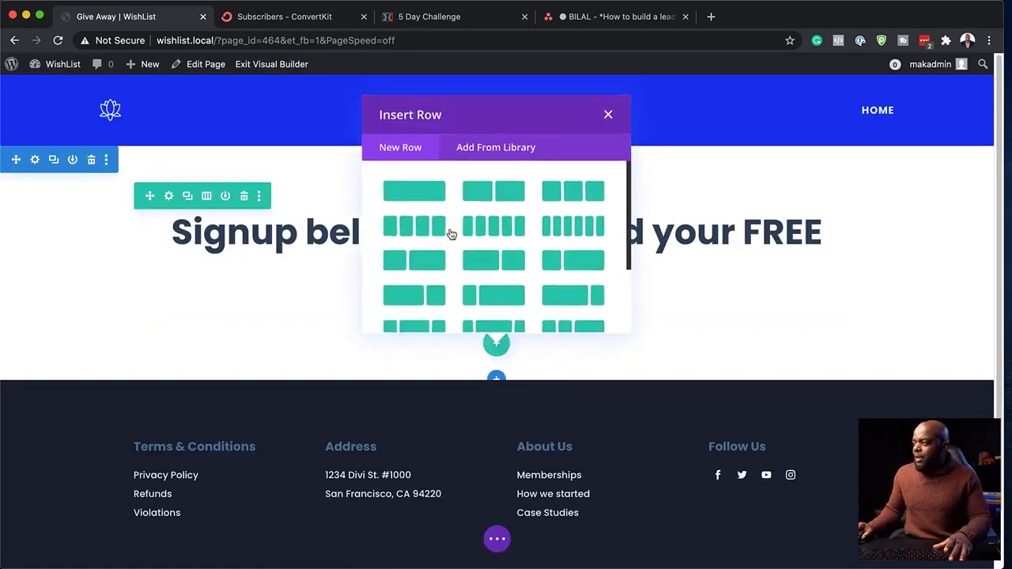
pyautogui.click(433, 198)
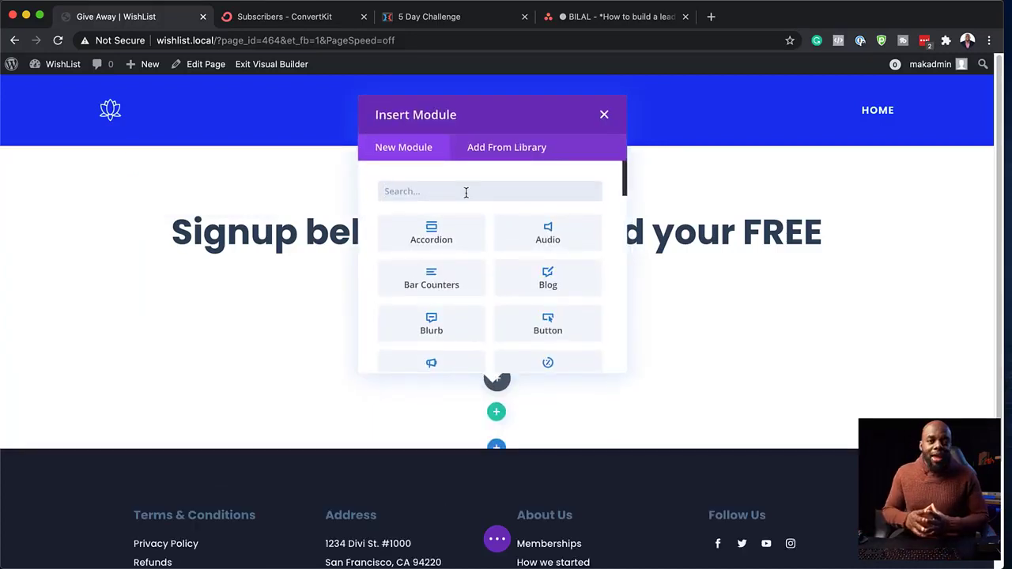
pyautogui.write('e')
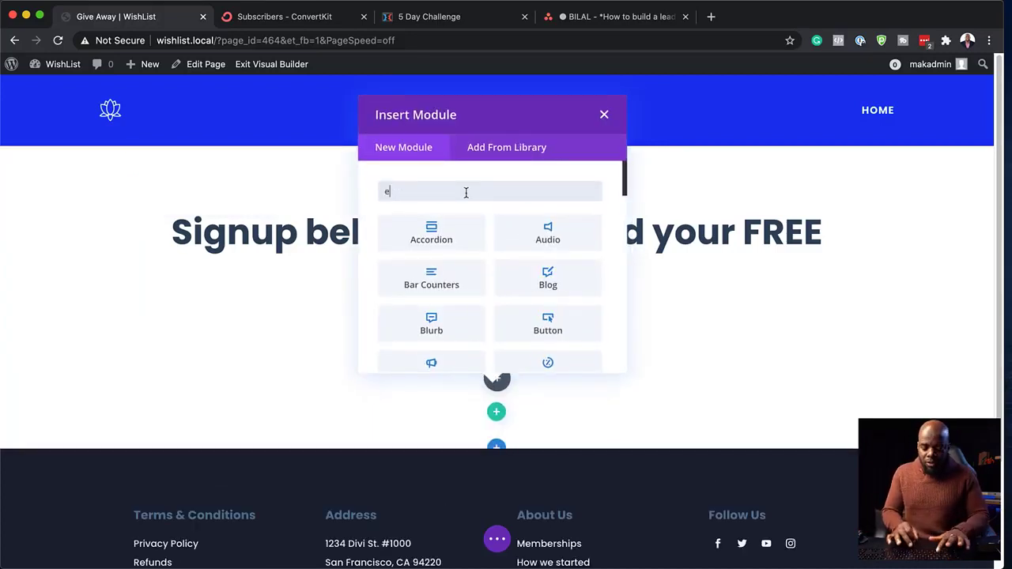
pyautogui.write('mail')
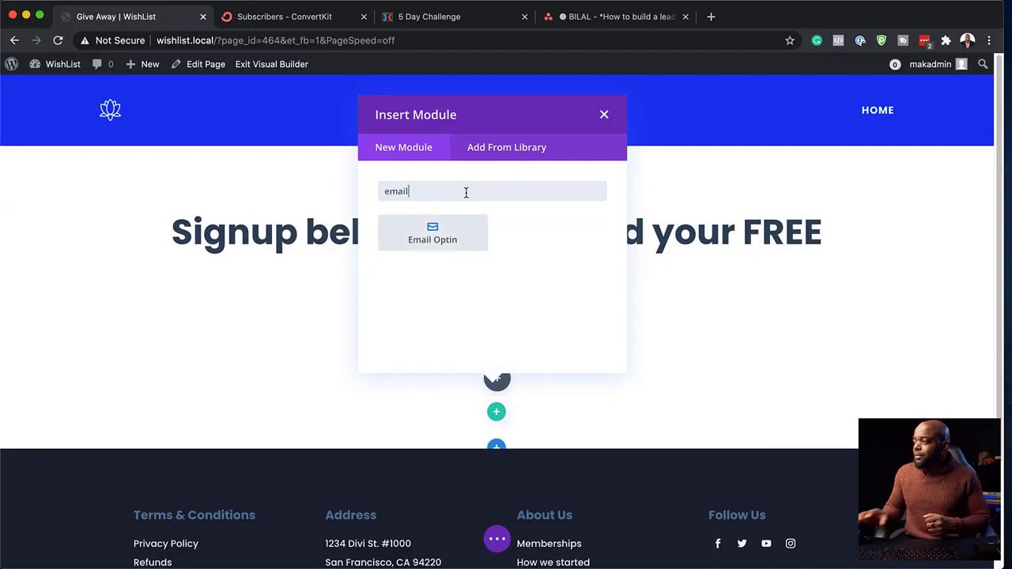
pyautogui.click(465, 237)
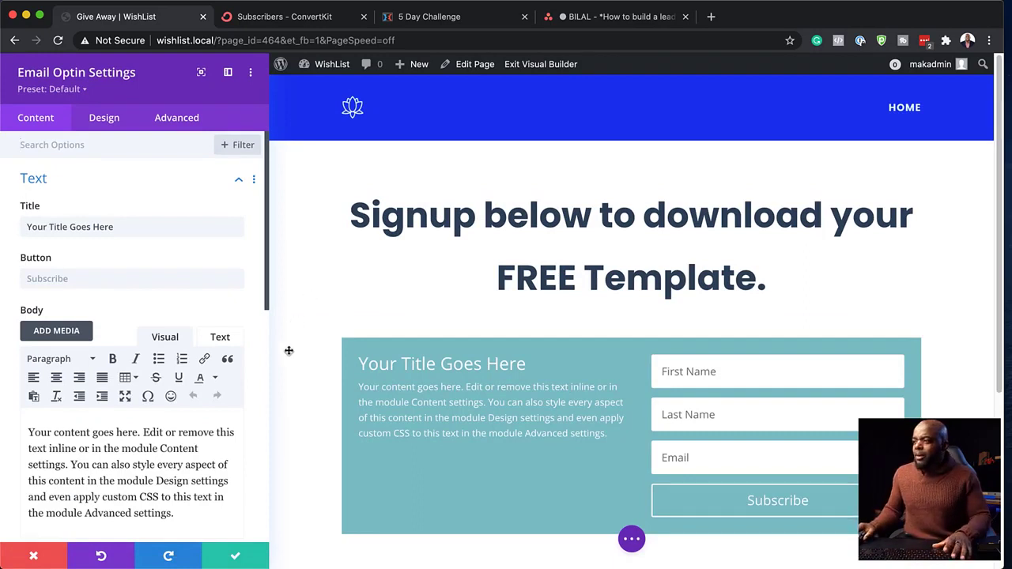
# - Delete the Email Optin's placeholder body text and title, leaving only the fields and Subscribe button
pyautogui.scroll(-2, 205, 455)
pyautogui.moveTo(191, 464); pyautogui.dragTo(50, 385)
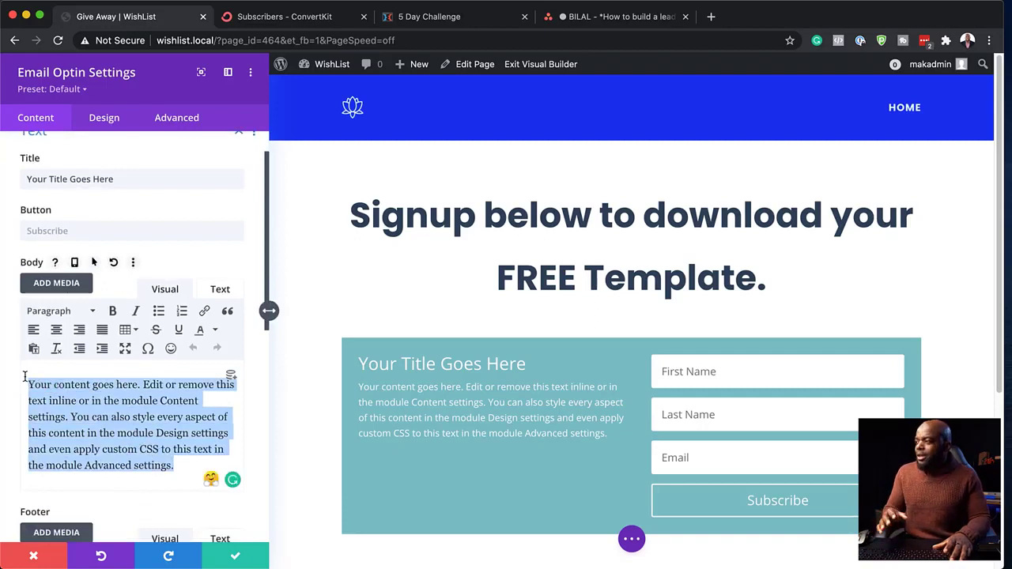
pyautogui.press('BackSpace')
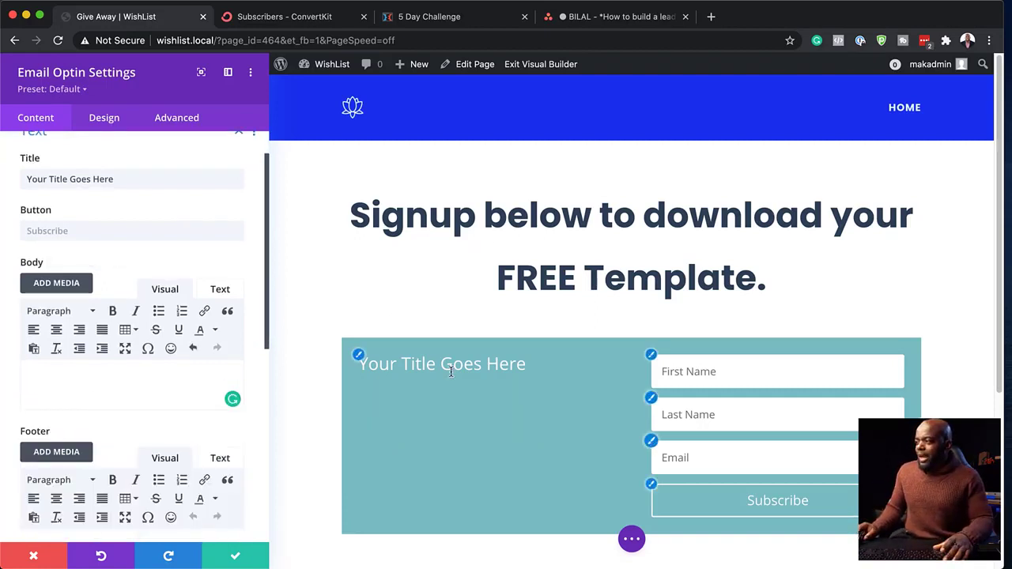
pyautogui.tripleClick(132, 180)
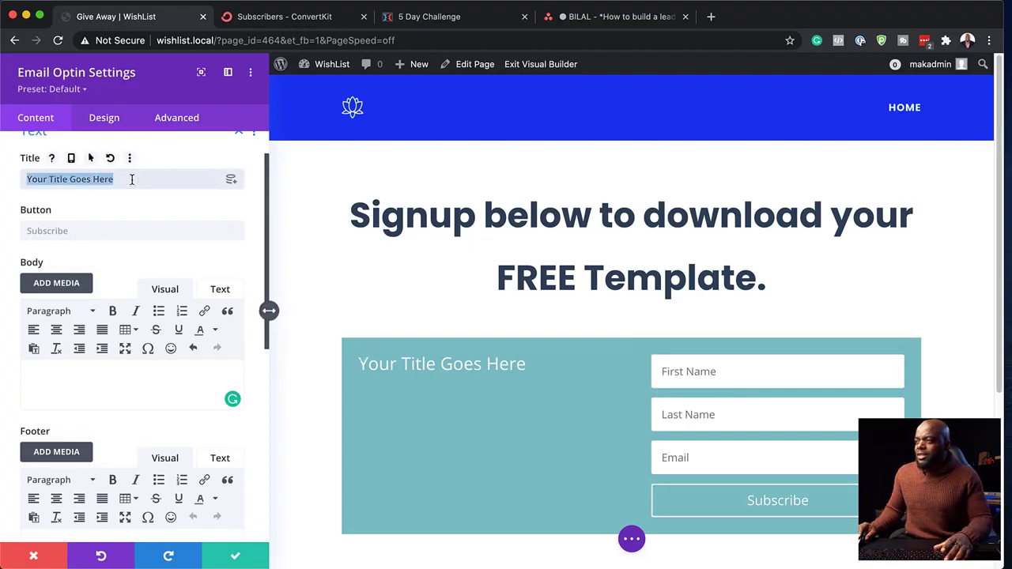
pyautogui.press('BackSpace')
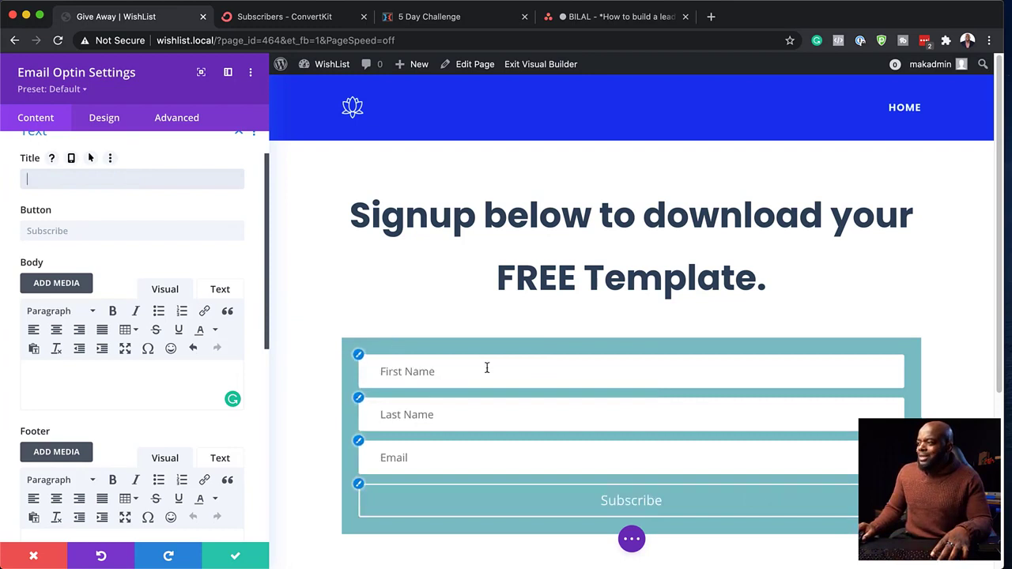
pyautogui.scroll(-4, 140, 395)
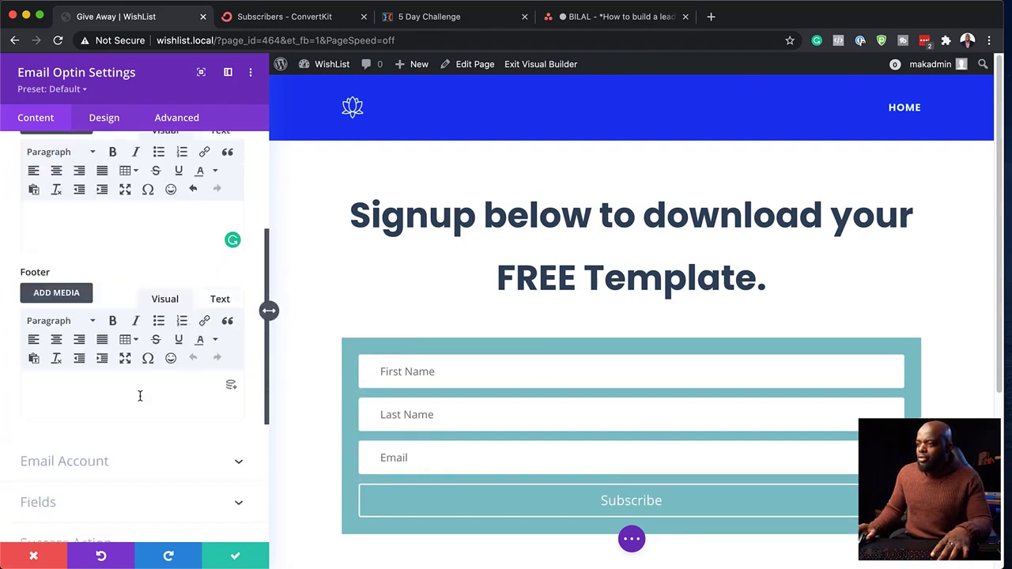
pyautogui.scroll(-3, 140, 398)
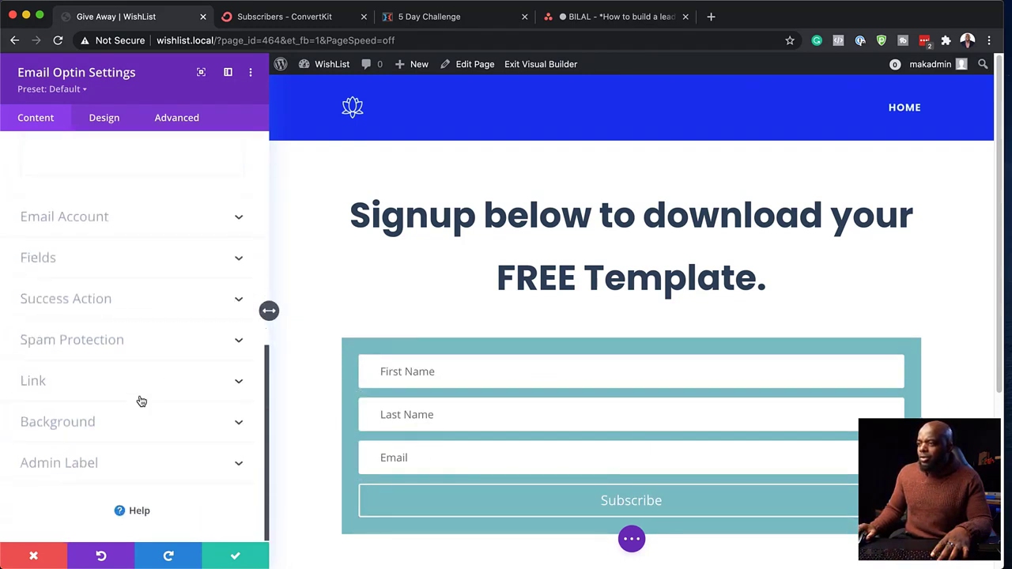
pyautogui.scroll(1, 140, 387)
# - Hide the Last Name field from the opt-in form
pyautogui.click(137, 276)
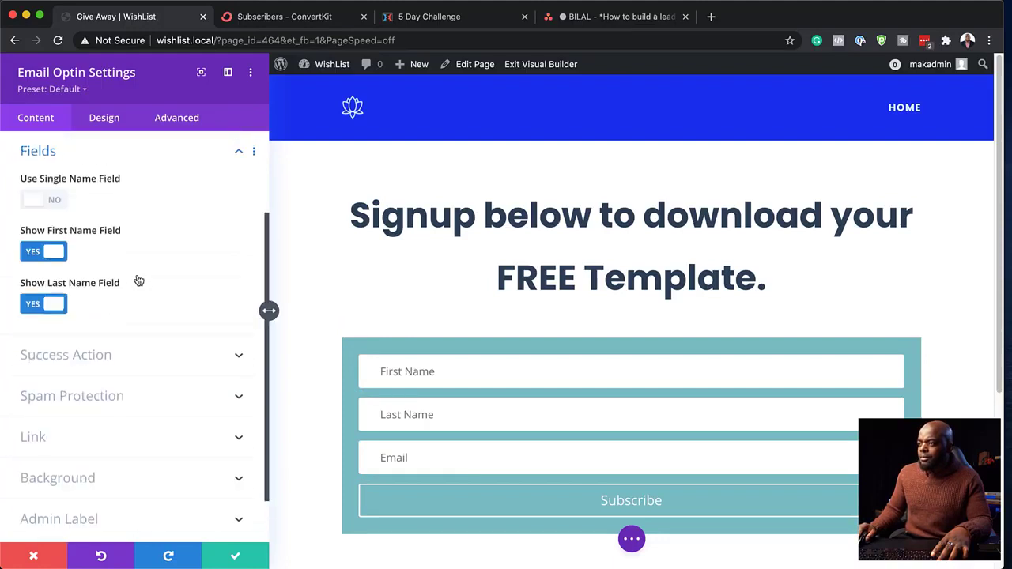
pyautogui.click(33, 306)
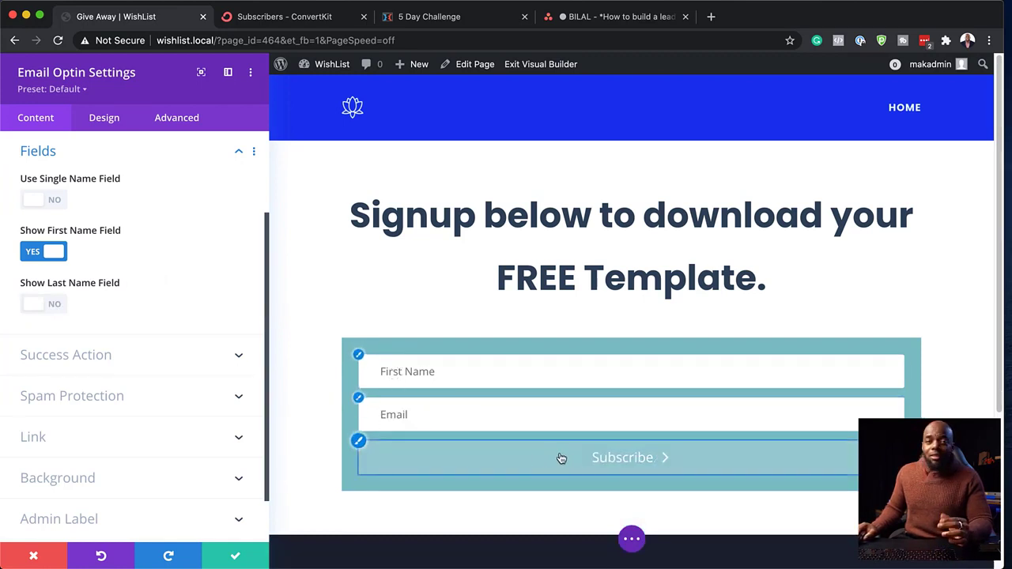
pyautogui.scroll(-1, 169, 386)
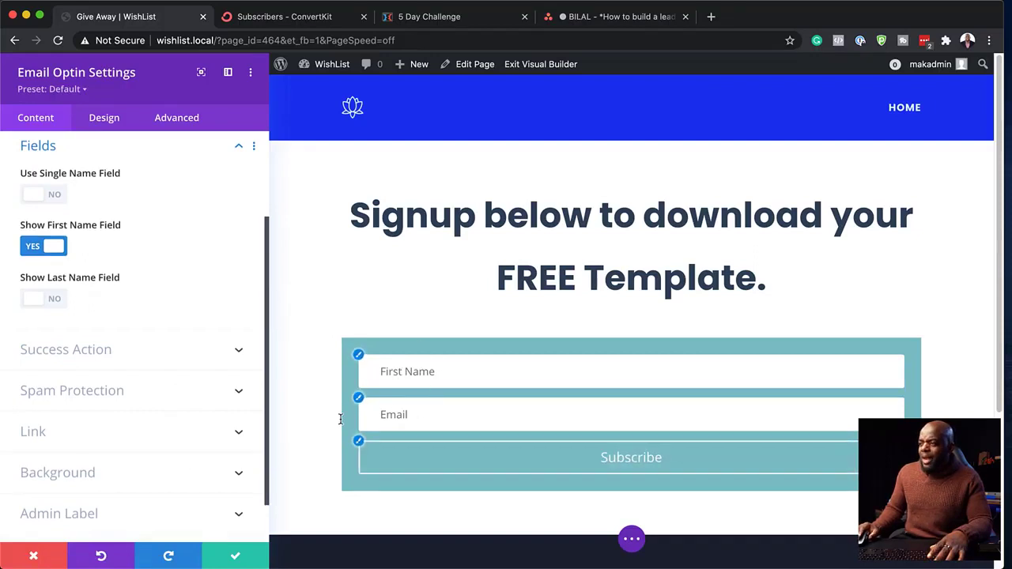
pyautogui.scroll(-2, 126, 447)
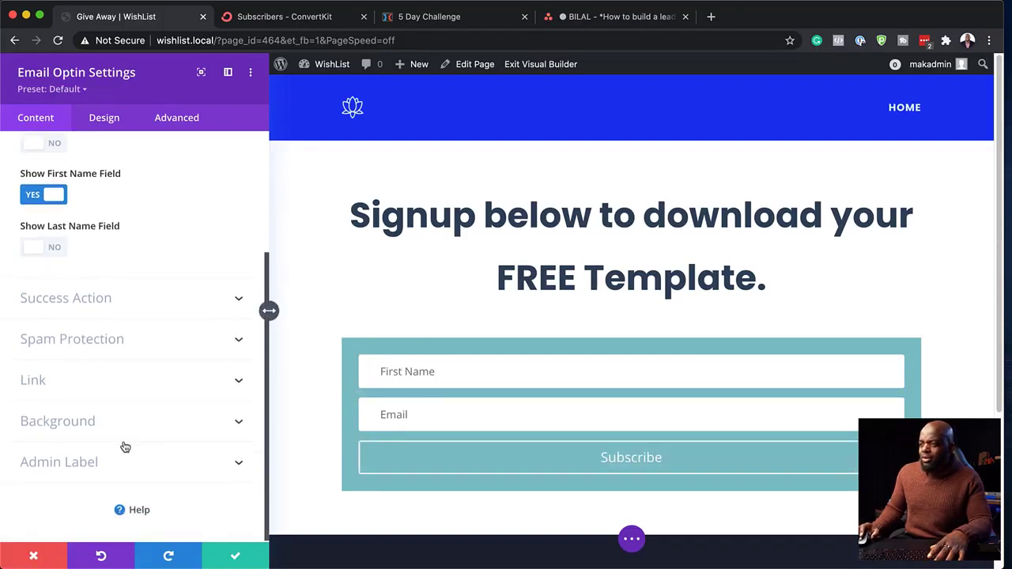
# - Make the opt-in form's background transparent and bring up its Fields design options
pyautogui.click(62, 427)
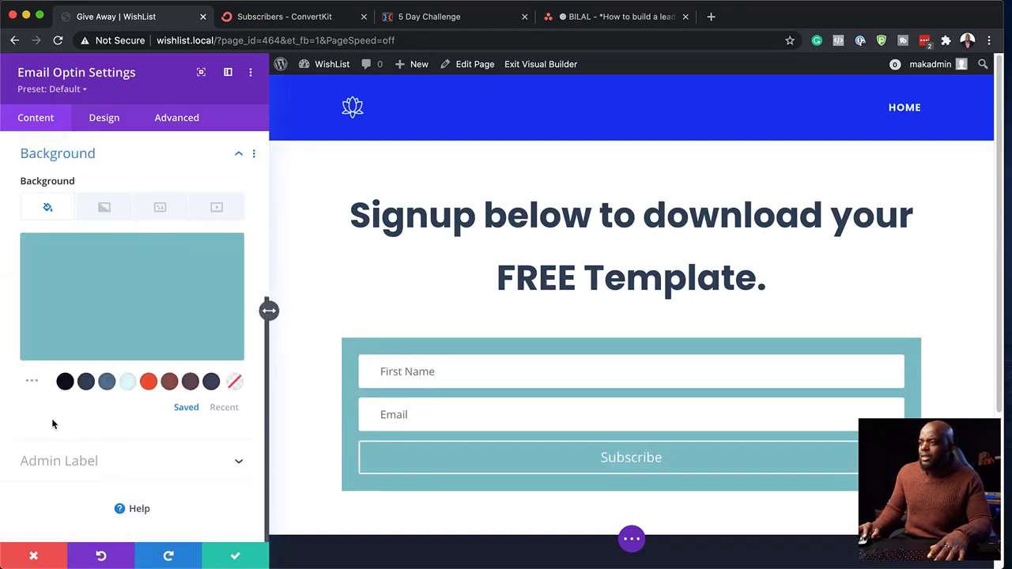
pyautogui.click(236, 384)
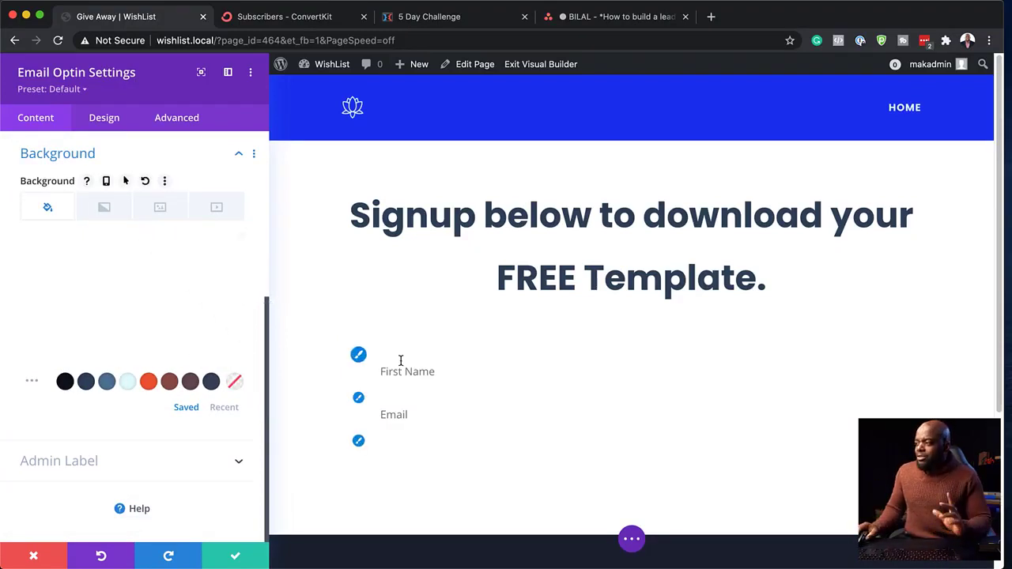
pyautogui.click(359, 356)
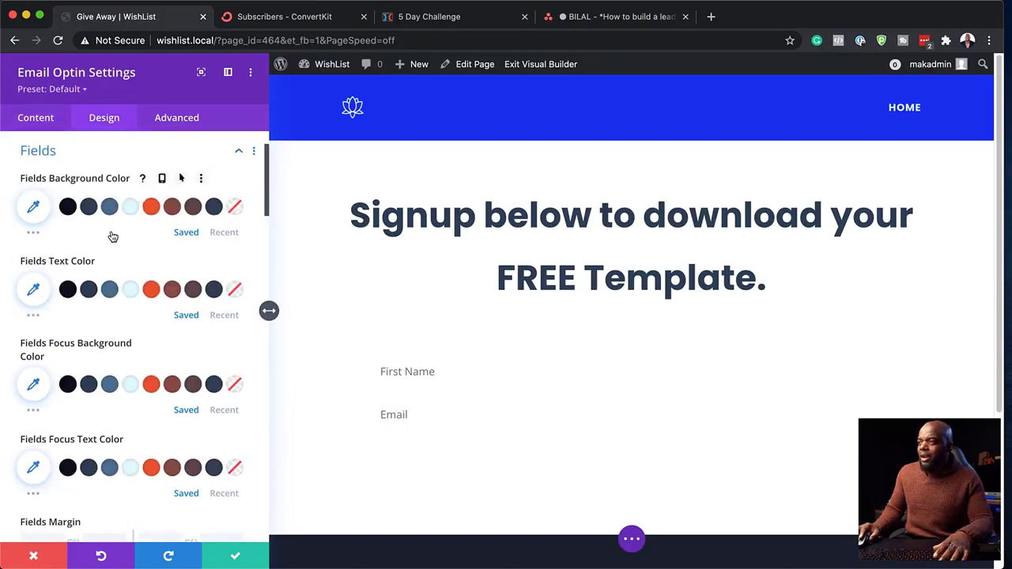
# - Give the field borders a near-black color and lower its opacity to about 0.37
pyautogui.scroll(-5, 150, 407)
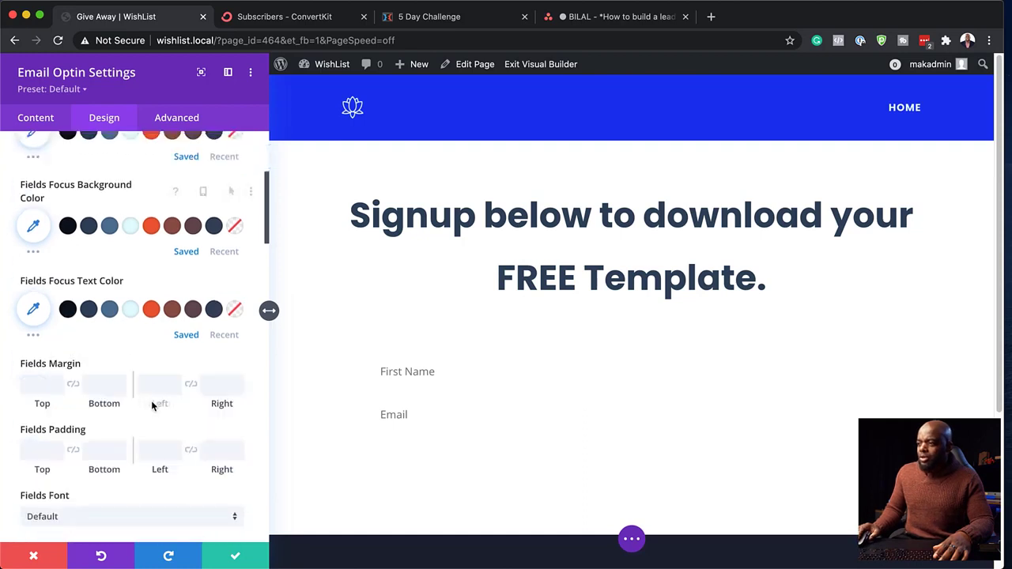
pyautogui.scroll(-6, 152, 400)
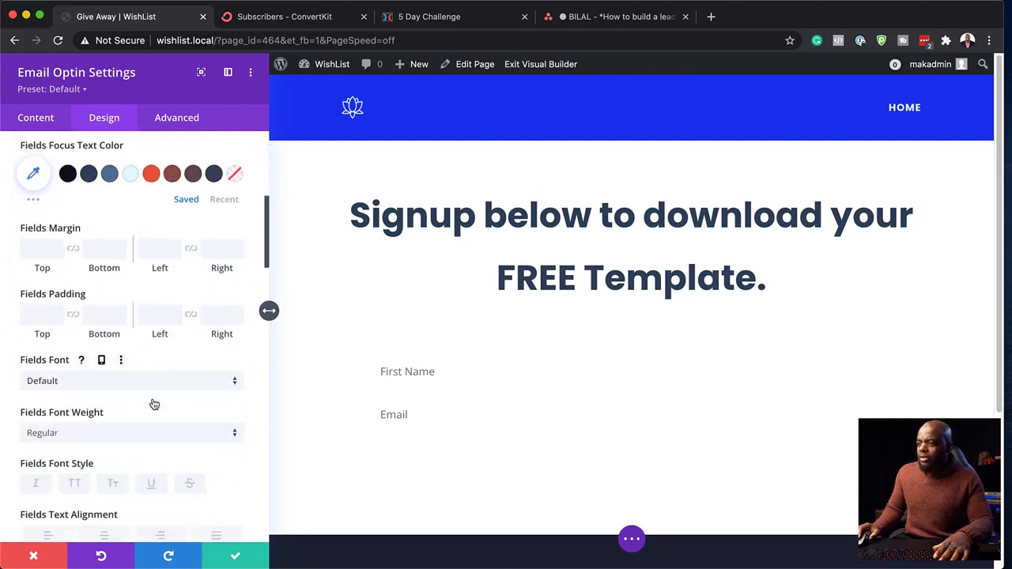
pyautogui.scroll(-5, 154, 403)
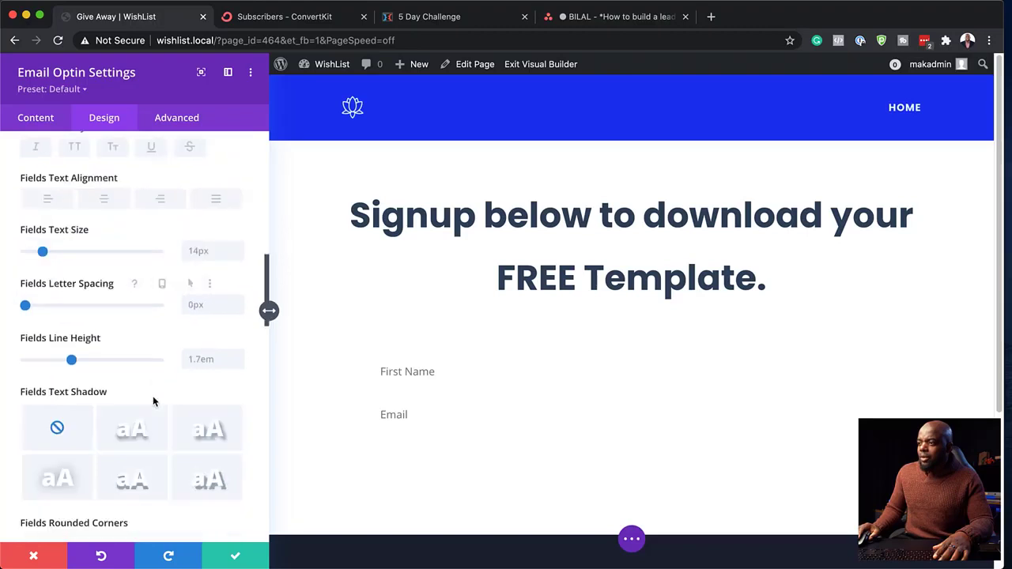
pyautogui.scroll(-4, 154, 399)
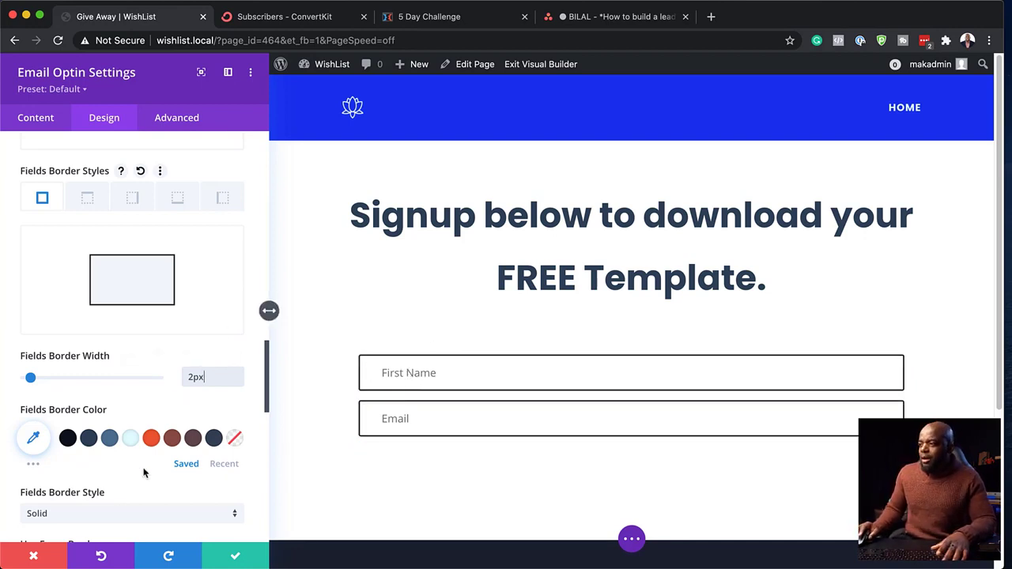
pyautogui.click(68, 440)
pyautogui.click(35, 437)
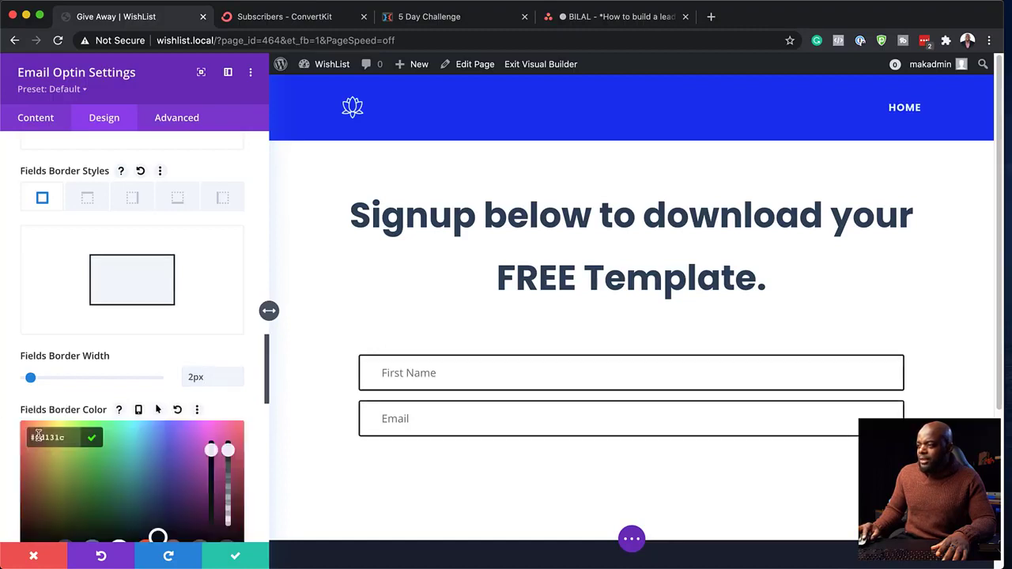
pyautogui.scroll(-5, 215, 449)
pyautogui.moveTo(226, 235); pyautogui.dragTo(229, 288)
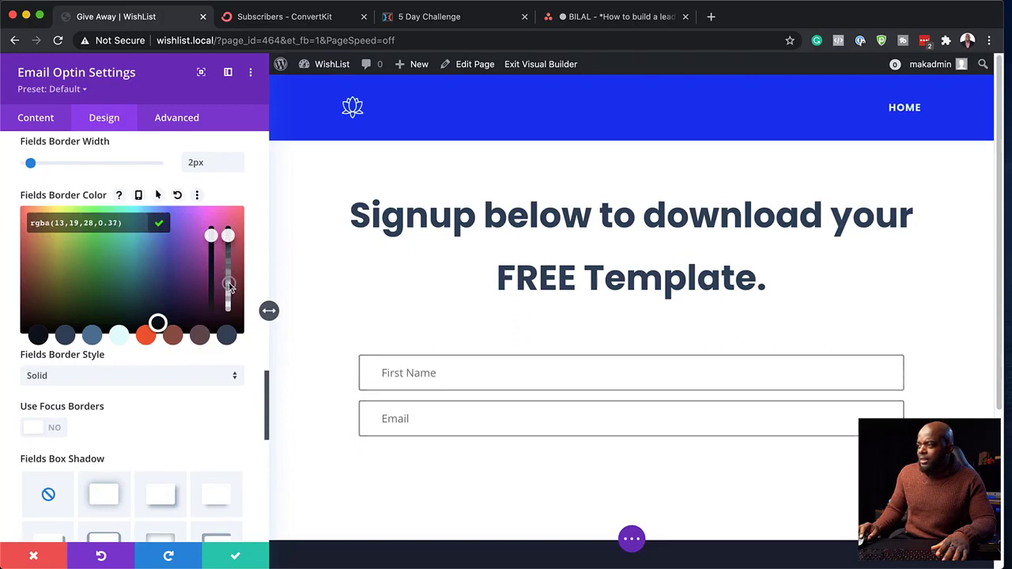
pyautogui.moveTo(228, 241); pyautogui.dragTo(231, 290)
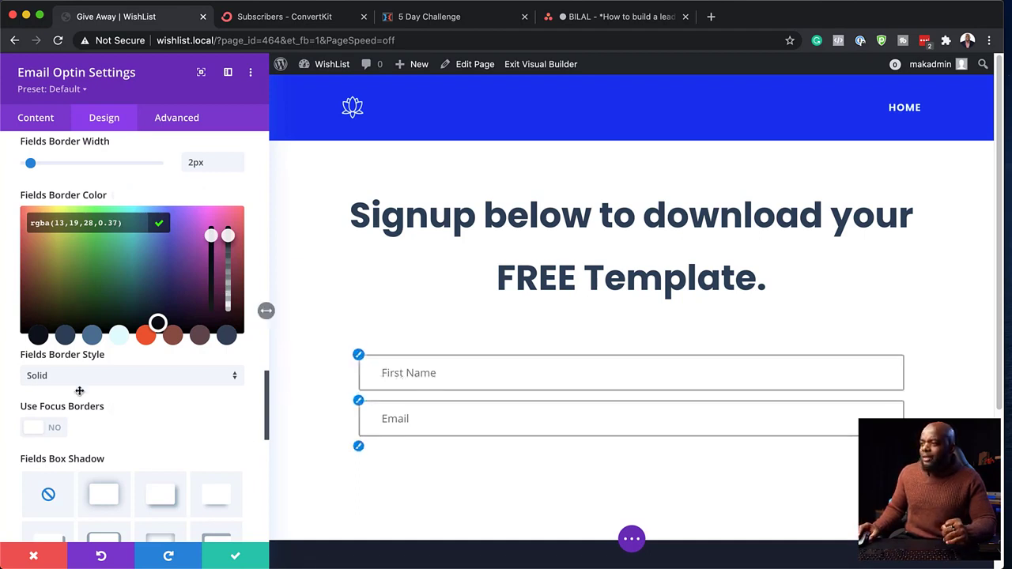
pyautogui.scroll(15, 79, 390)
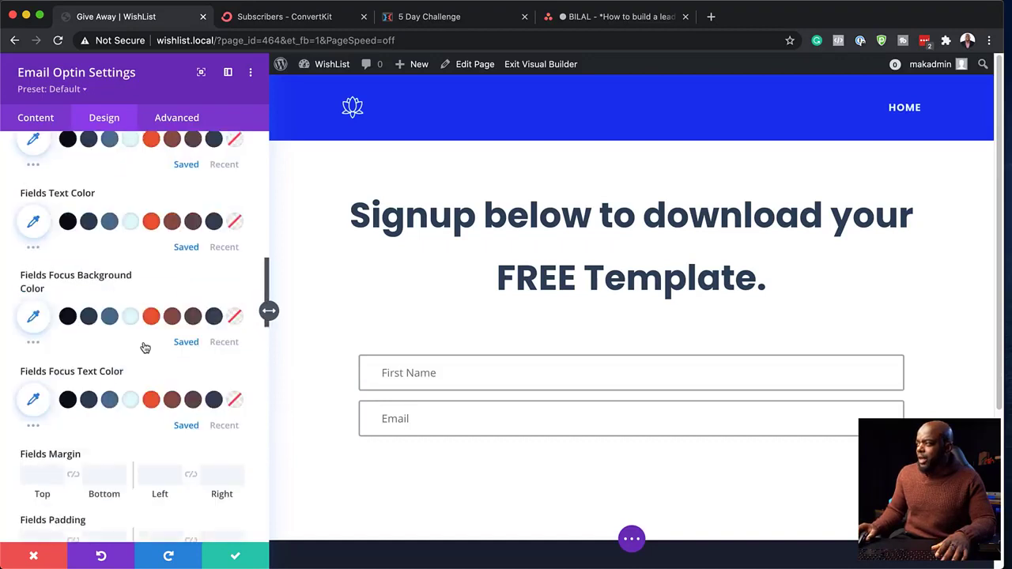
pyautogui.scroll(4, 145, 348)
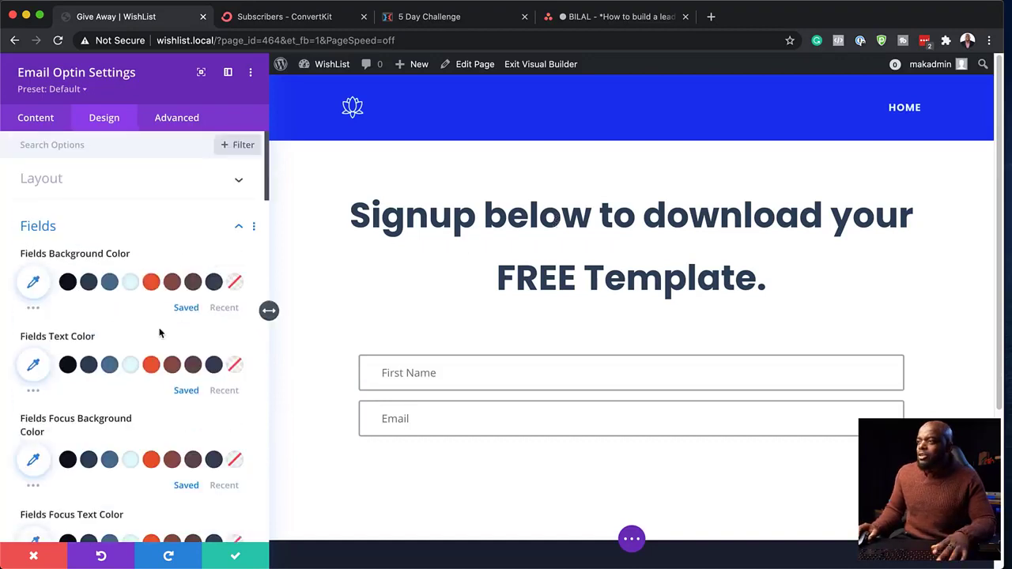
# - Set the form fields' font to Poppins and bring up the button styling options
pyautogui.scroll(-10, 159, 332)
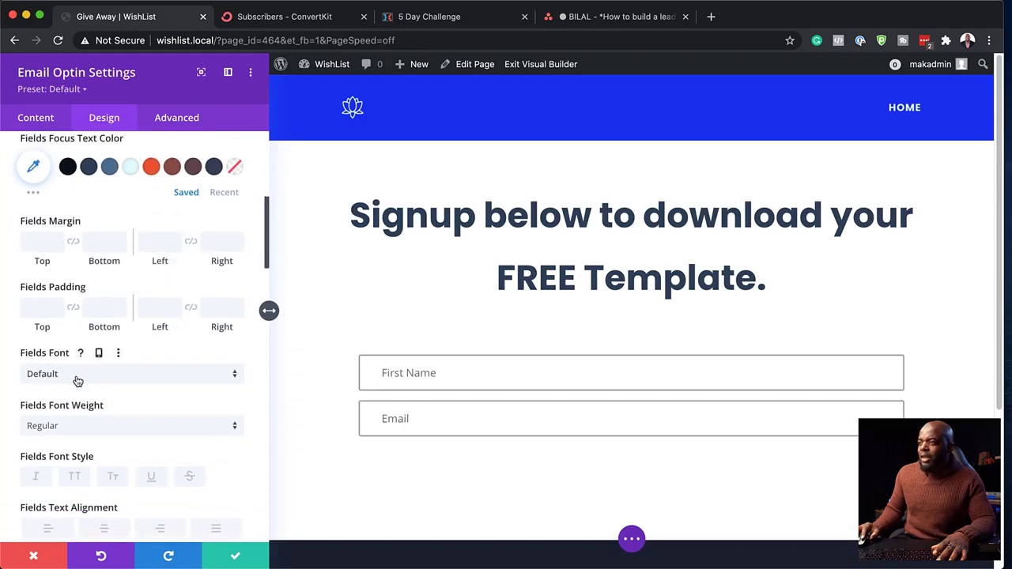
pyautogui.click(77, 381)
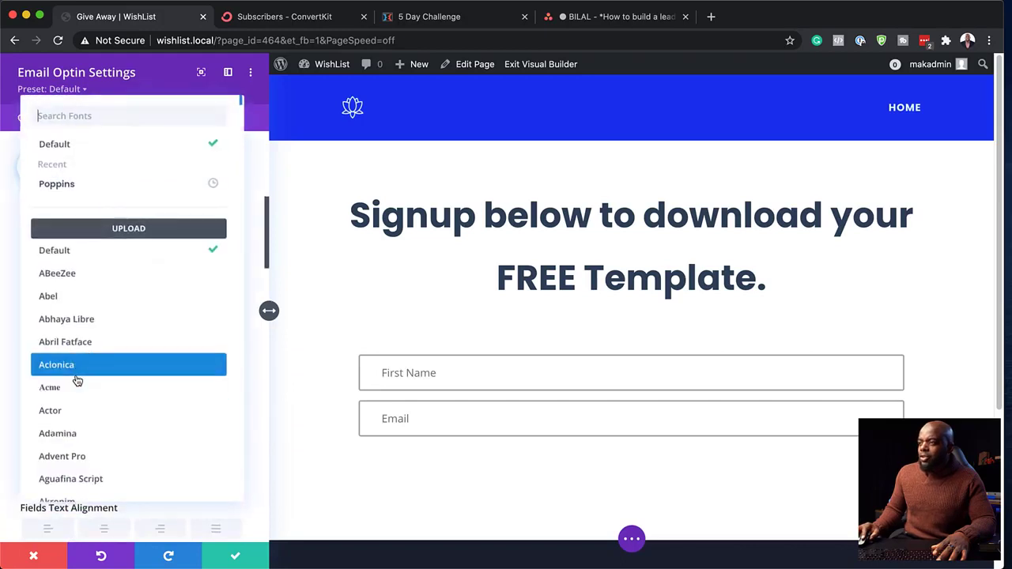
pyautogui.click(92, 187)
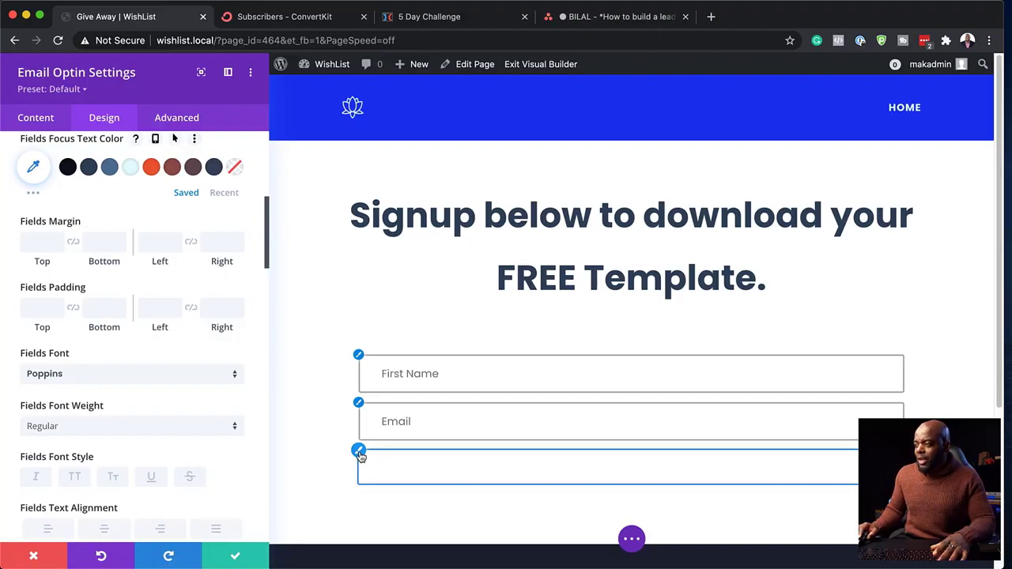
pyautogui.click(359, 451)
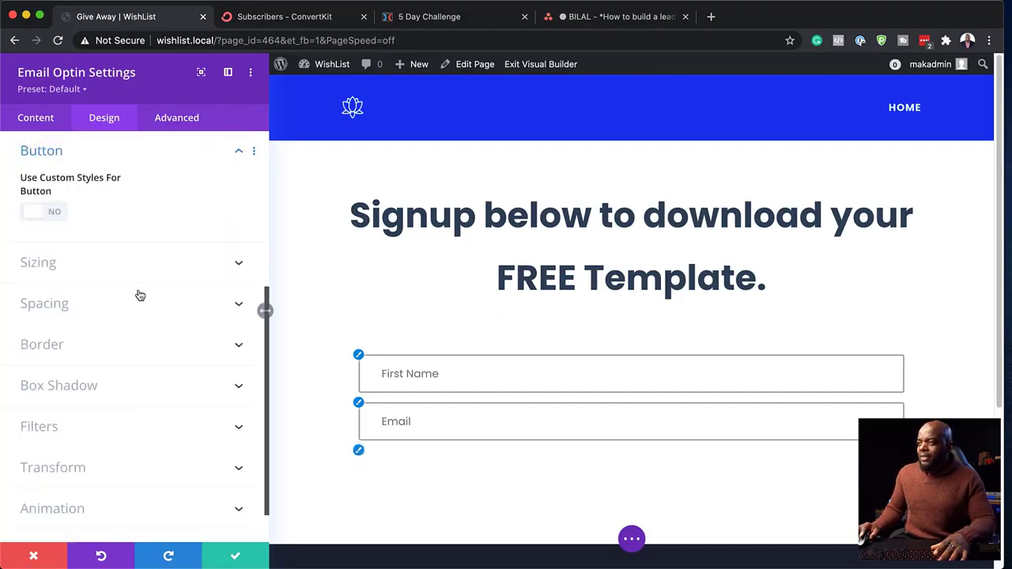
# - Enable custom Subscribe button styles with orange background and border and pale text
pyautogui.click(57, 215)
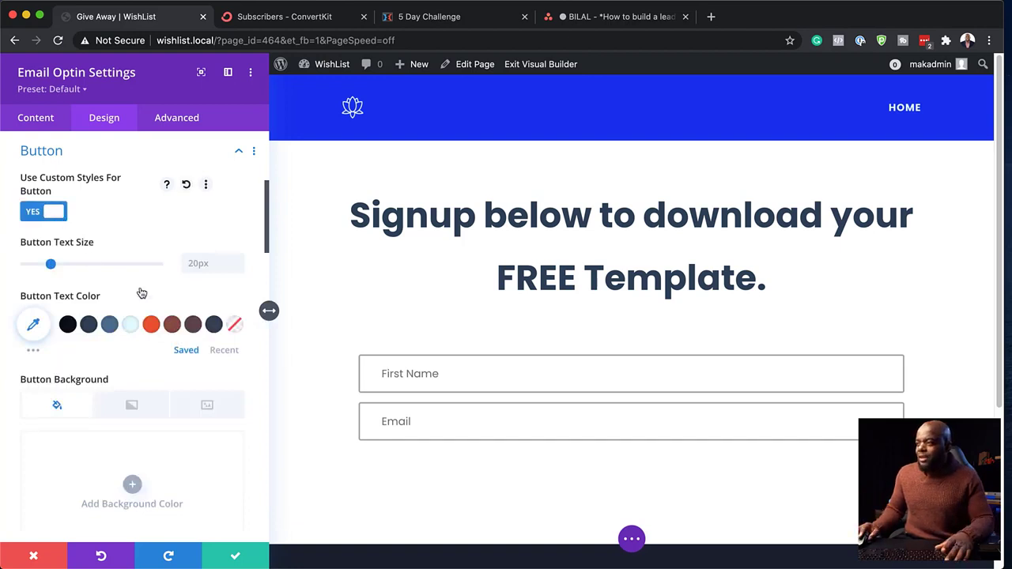
pyautogui.click(152, 329)
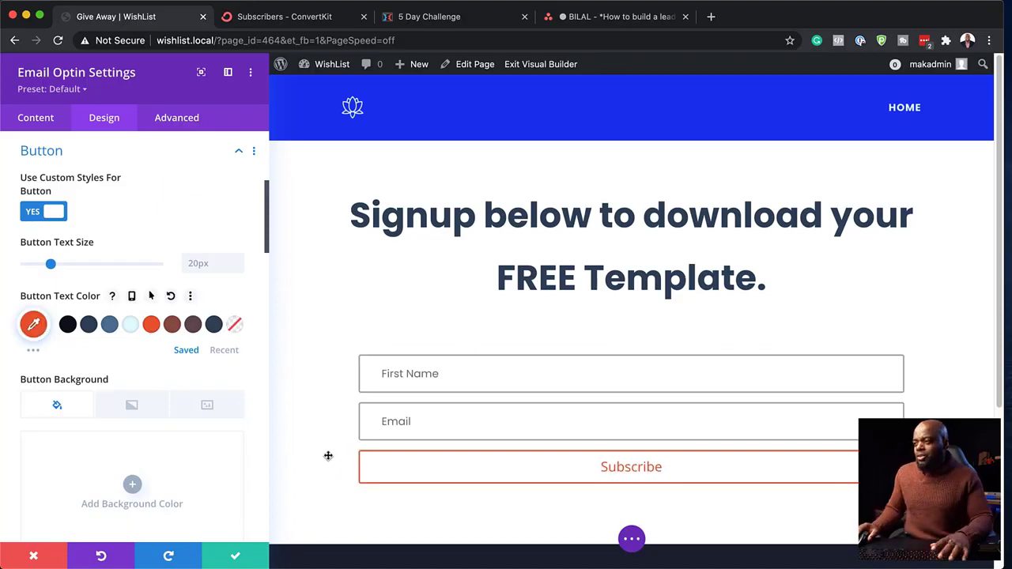
pyautogui.scroll(-1, 168, 400)
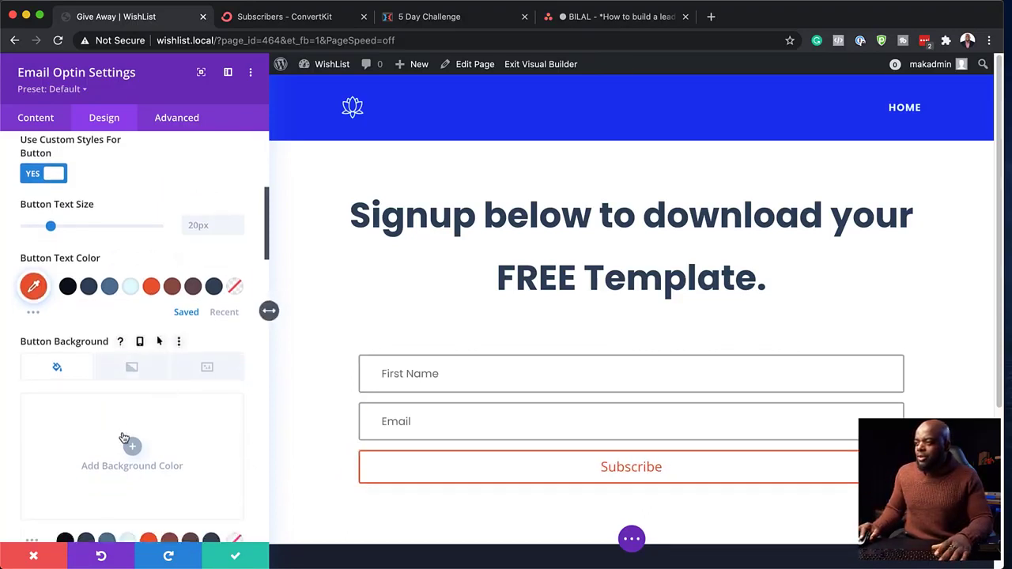
pyautogui.scroll(-2, 151, 450)
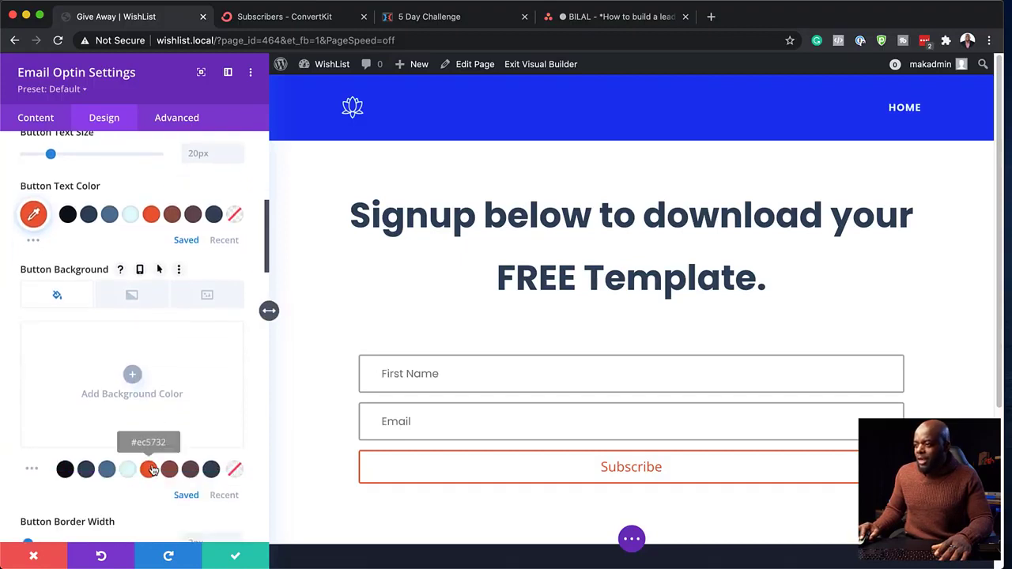
pyautogui.click(150, 469)
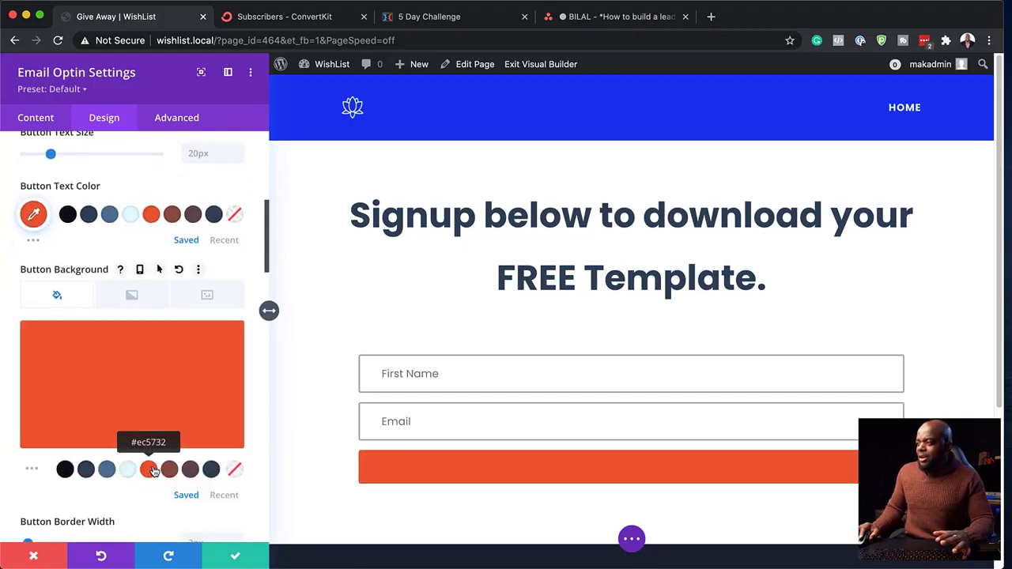
pyautogui.click(131, 215)
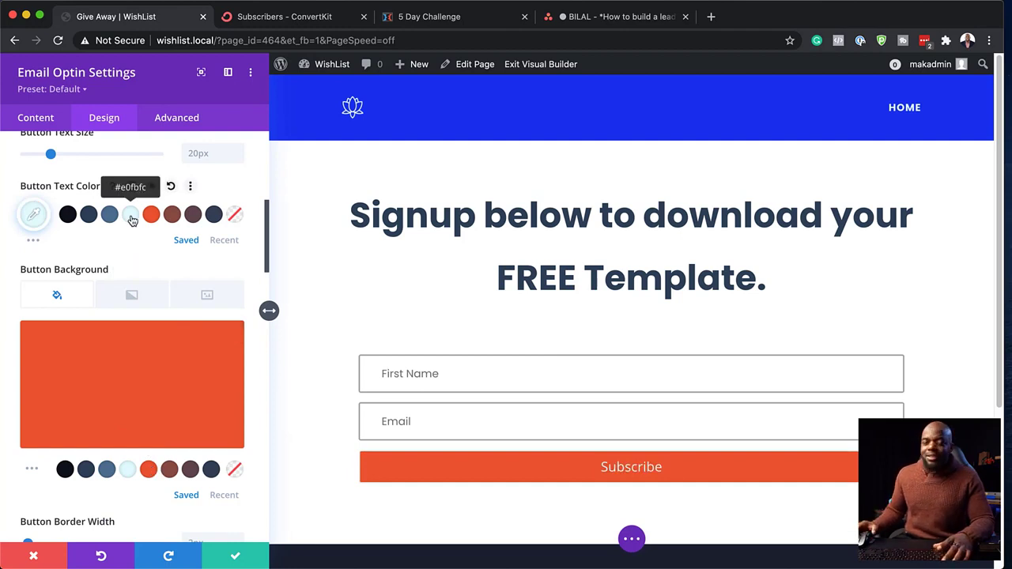
pyautogui.scroll(-3, 201, 399)
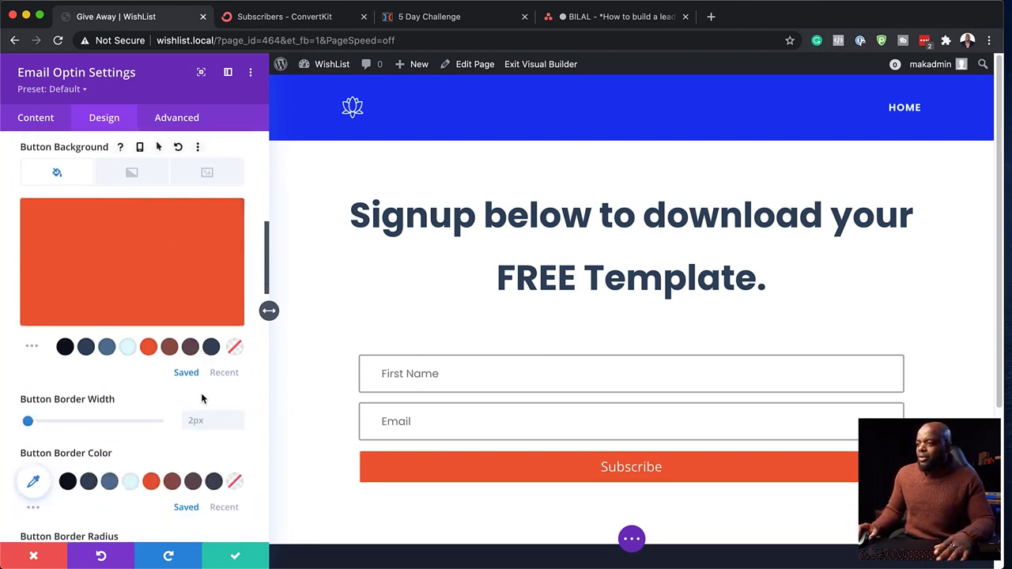
pyautogui.scroll(-1, 202, 399)
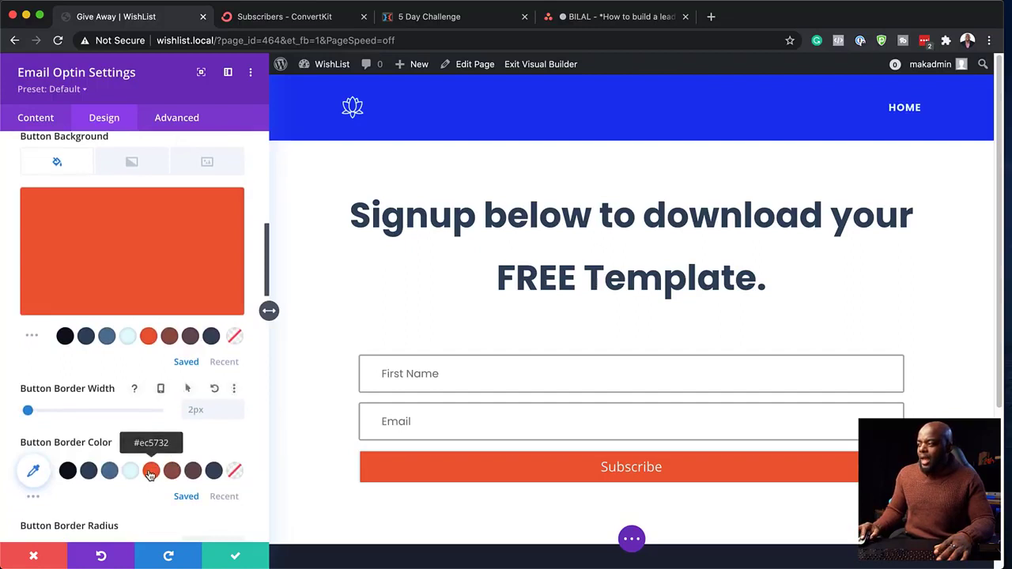
pyautogui.click(151, 471)
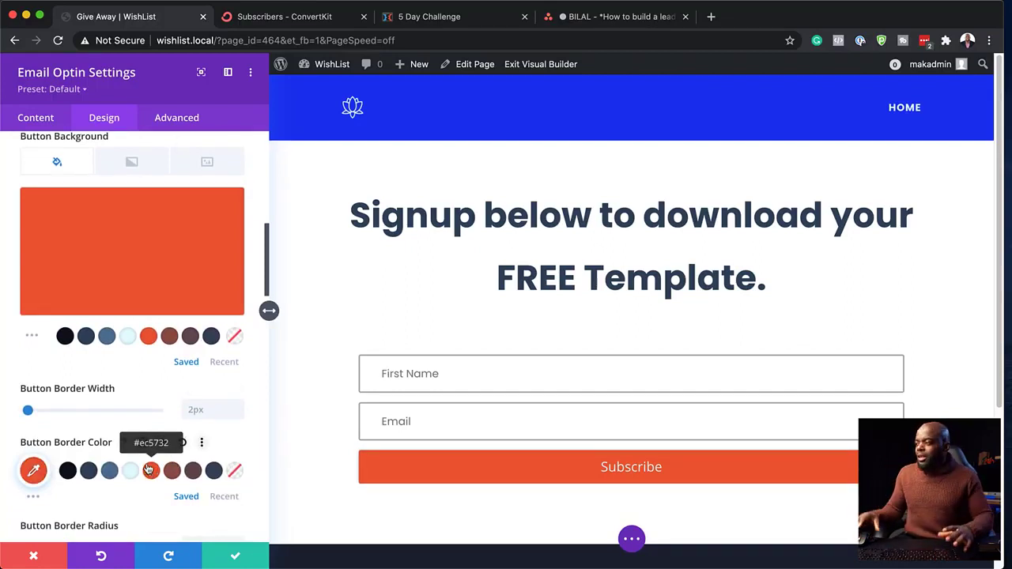
# - Set the Subscribe button font to Poppins with all-uppercase text
pyautogui.scroll(-5, 130, 443)
pyautogui.scroll(-9, 135, 438)
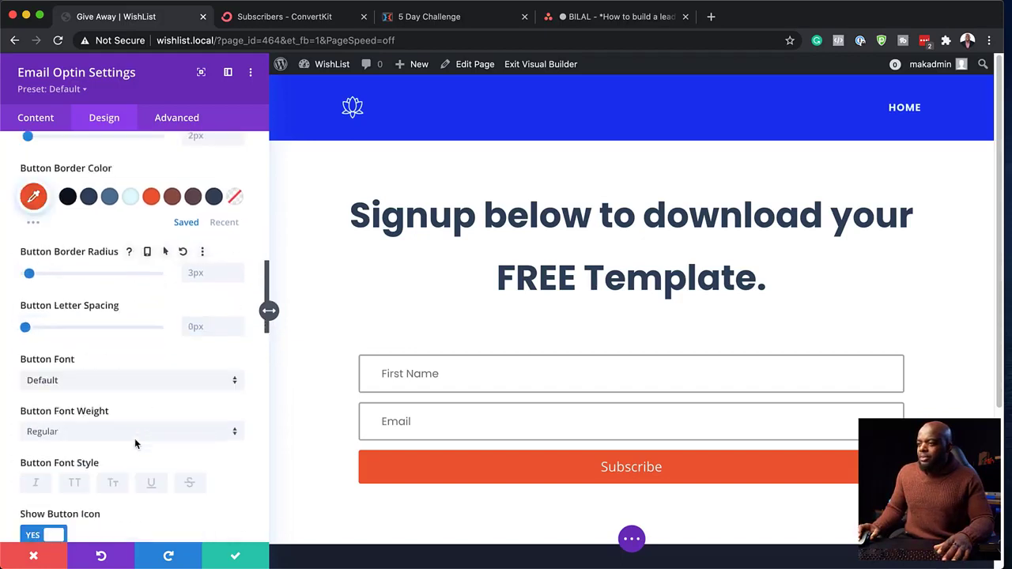
pyautogui.click(113, 382)
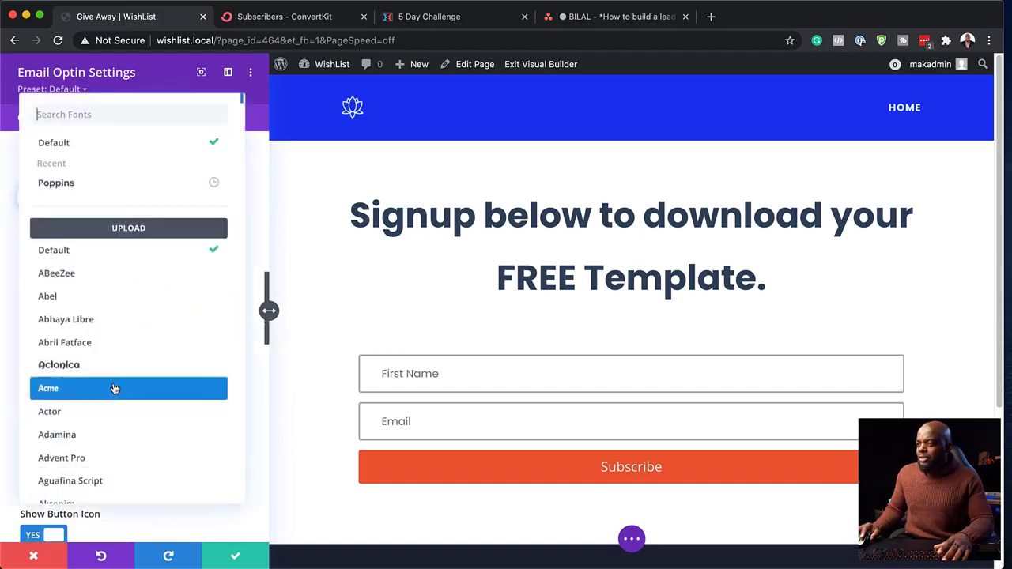
pyautogui.click(113, 189)
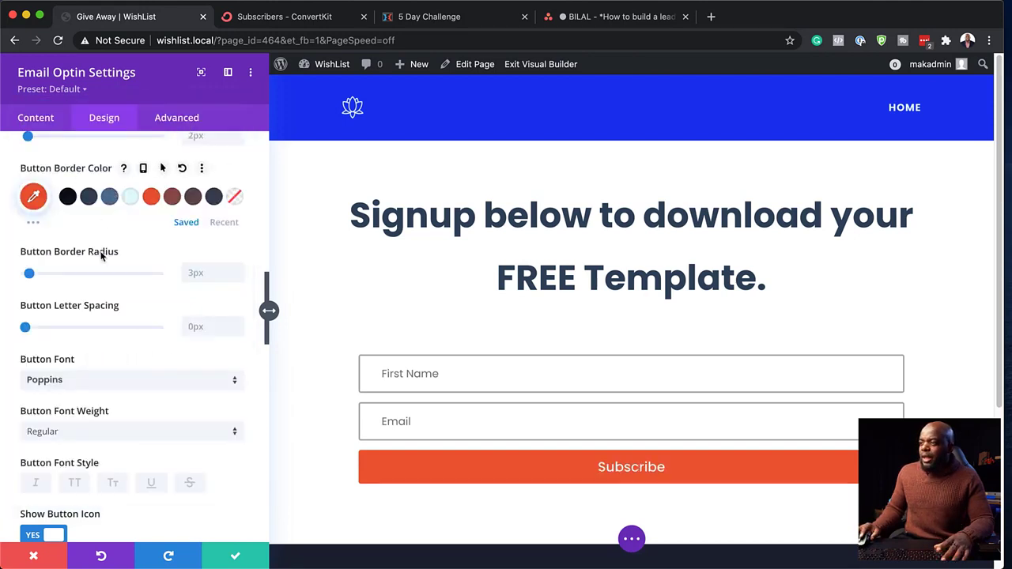
pyautogui.scroll(-1, 173, 468)
pyautogui.scroll(-4, 173, 468)
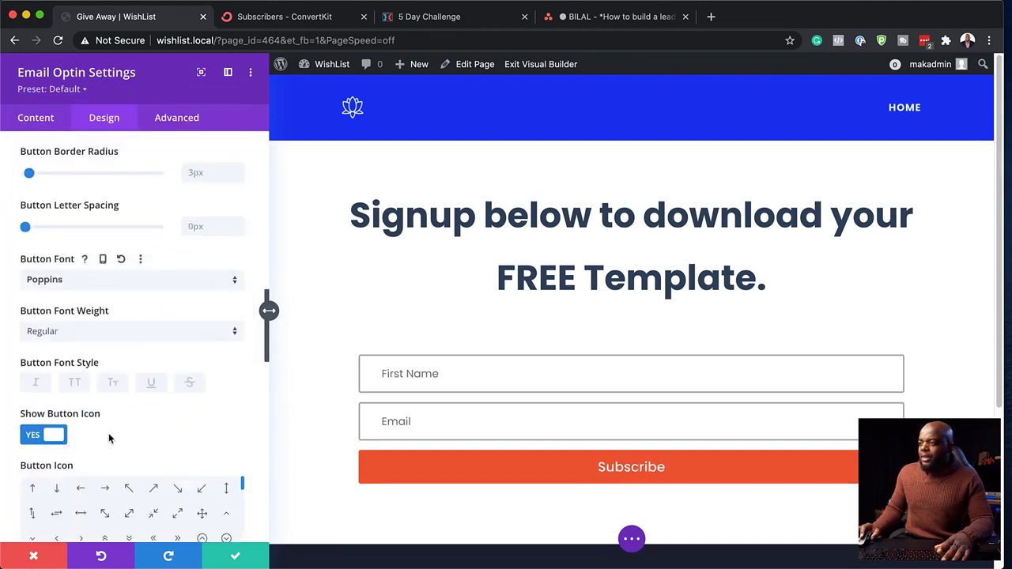
pyautogui.click(75, 385)
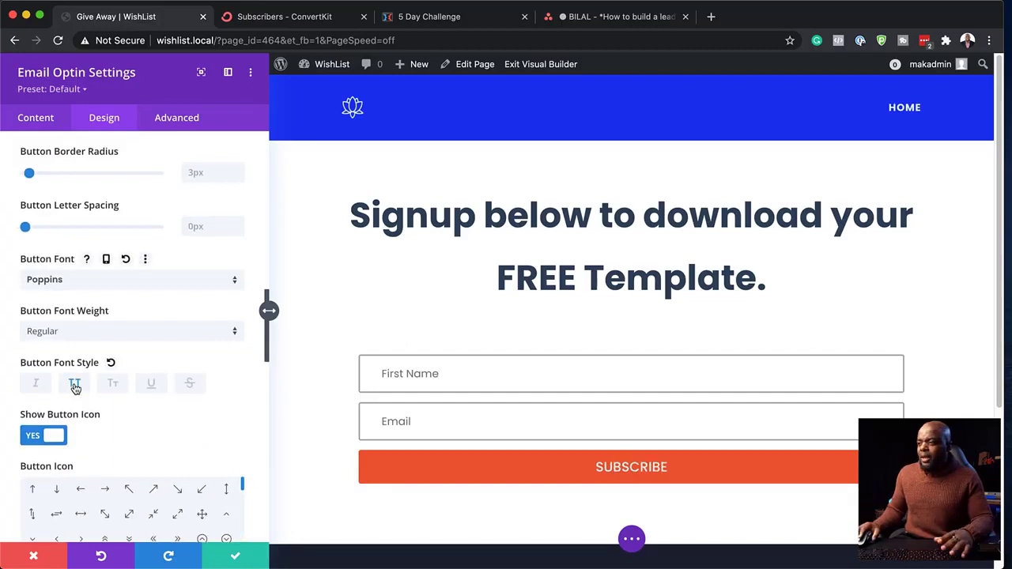
pyautogui.click(75, 387)
# - Give the button linked 14px top and bottom padding and save the form settings
pyautogui.scroll(-5, 145, 456)
pyautogui.scroll(-12, 145, 456)
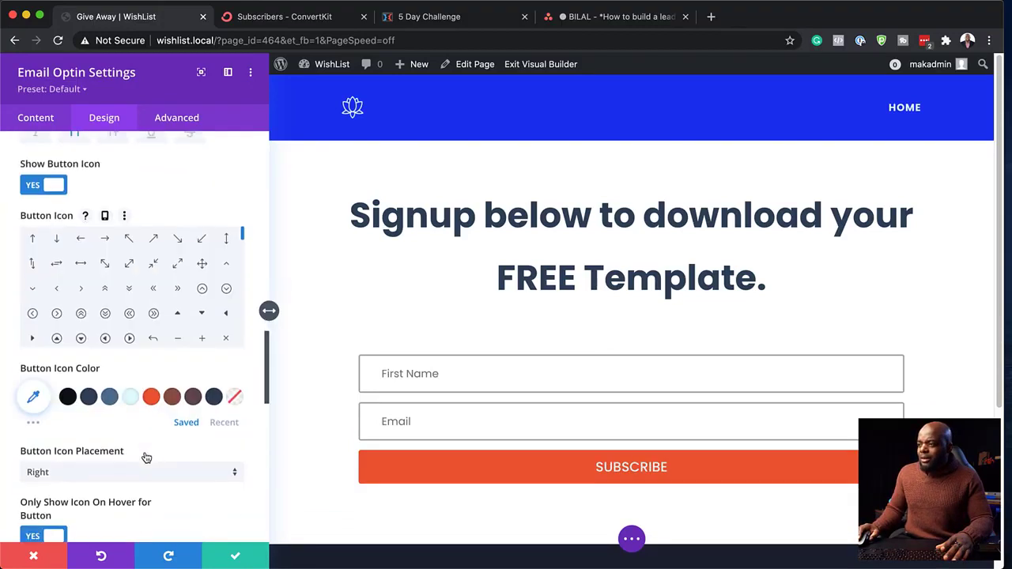
pyautogui.scroll(-2, 145, 457)
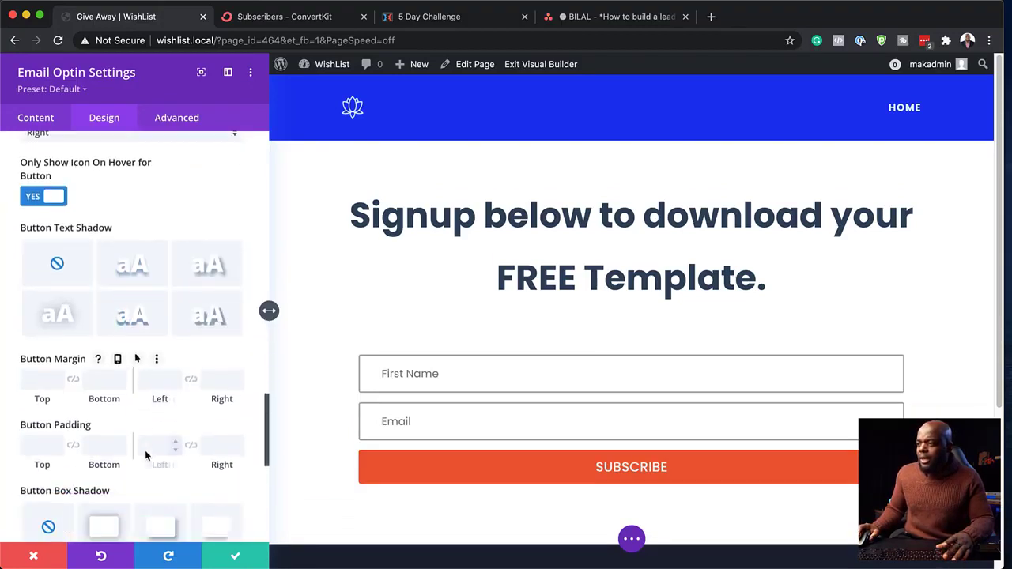
pyautogui.click(40, 447)
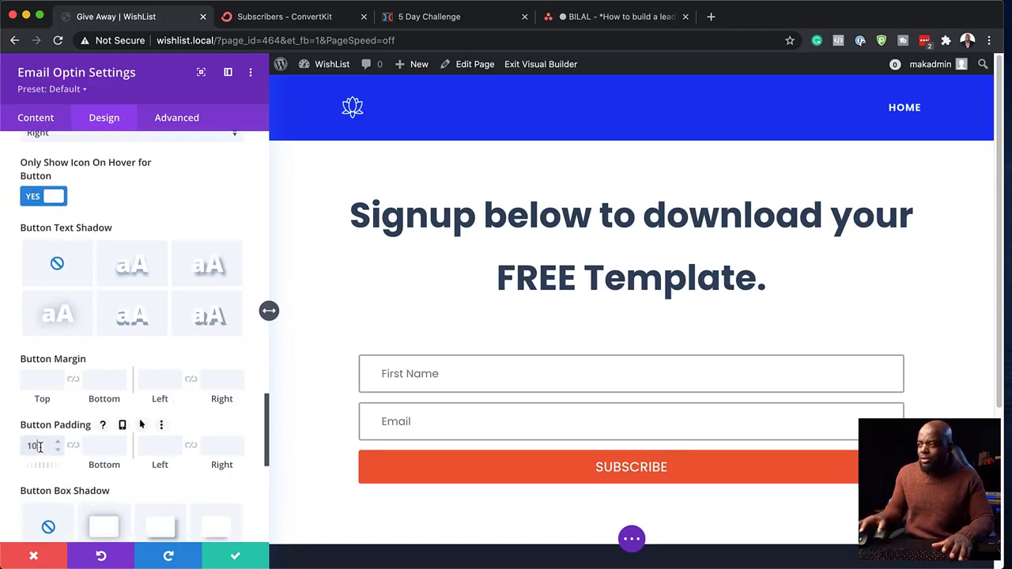
pyautogui.click(73, 446)
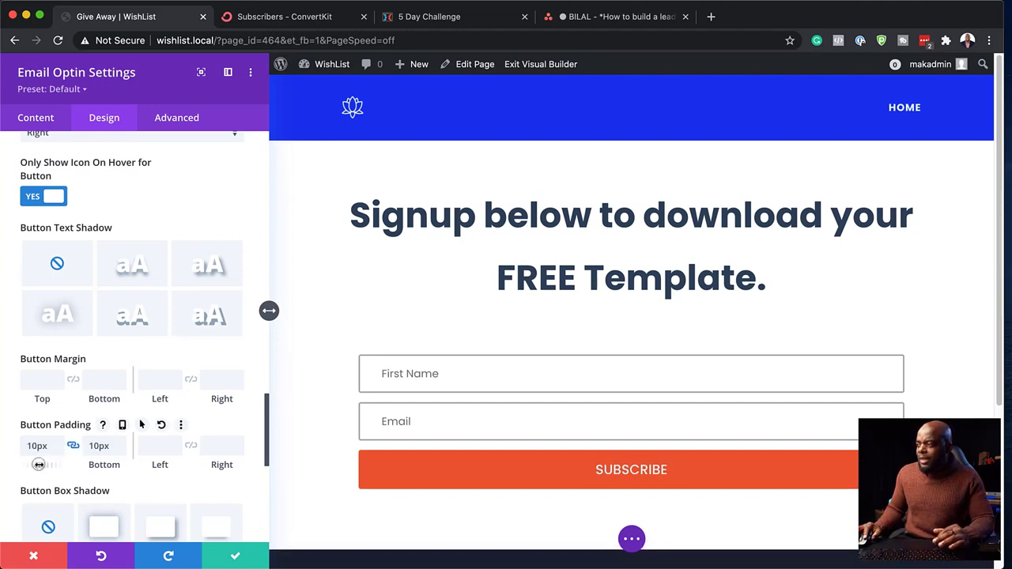
pyautogui.moveTo(38, 463); pyautogui.dragTo(43, 464)
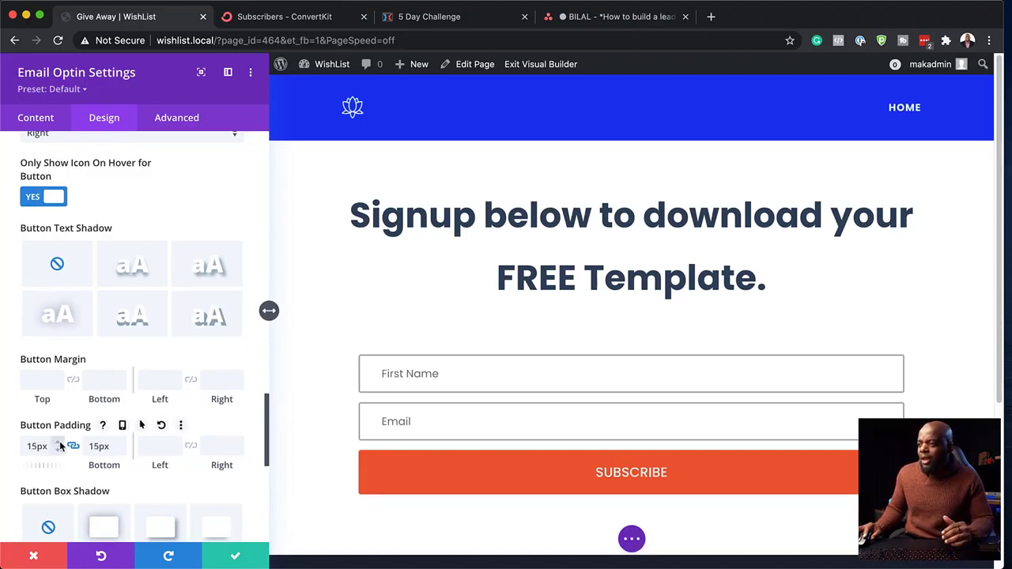
pyautogui.click(60, 446)
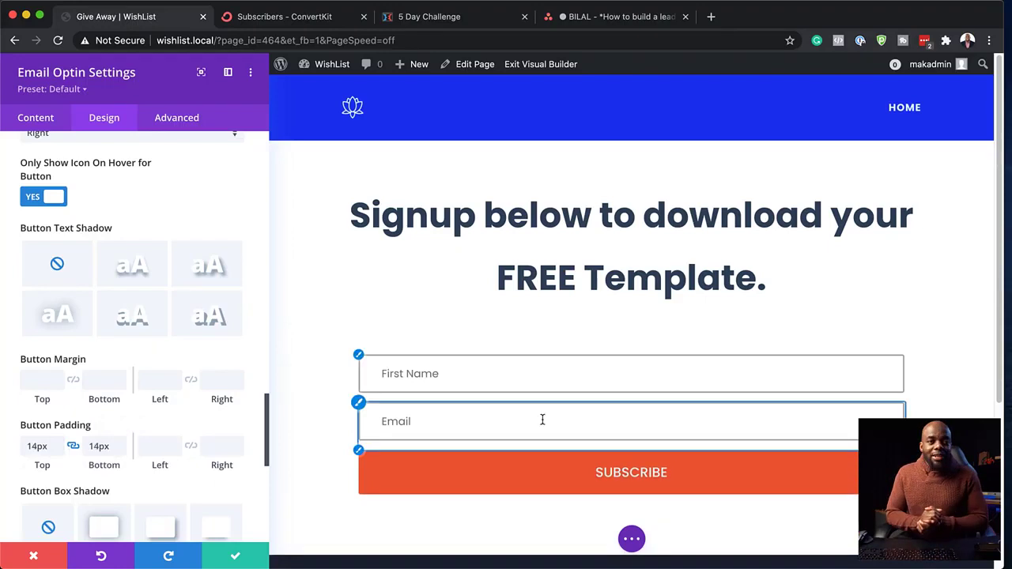
pyautogui.click(236, 558)
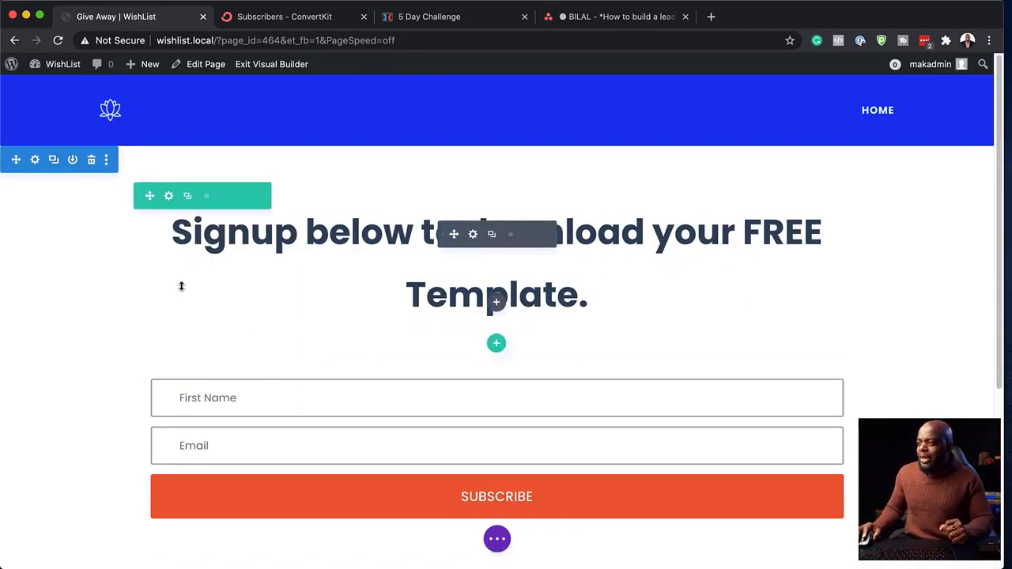
# - Set the heading row's Sizing width to 70% and save the row
pyautogui.click(168, 196)
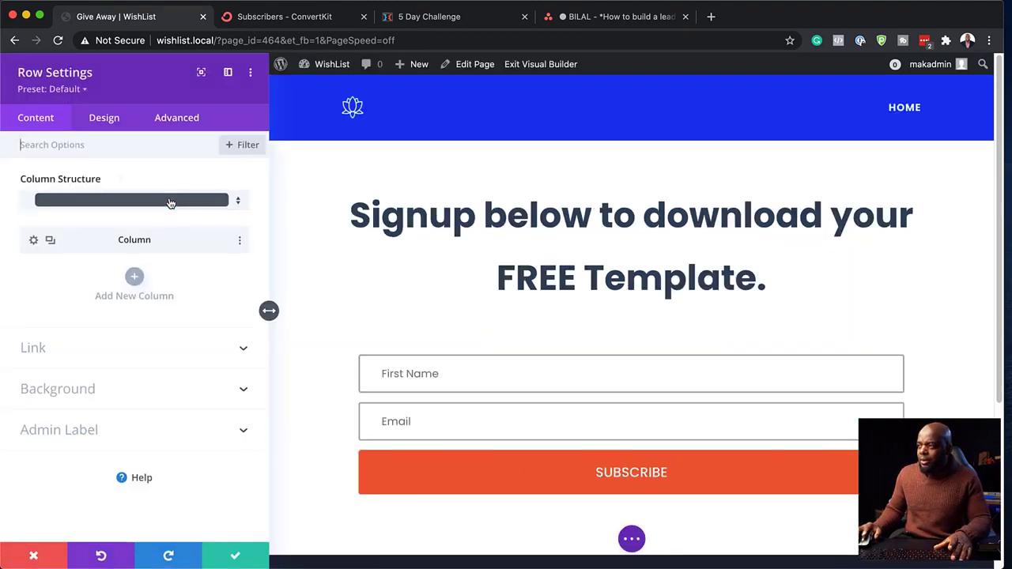
pyautogui.click(111, 118)
pyautogui.click(49, 181)
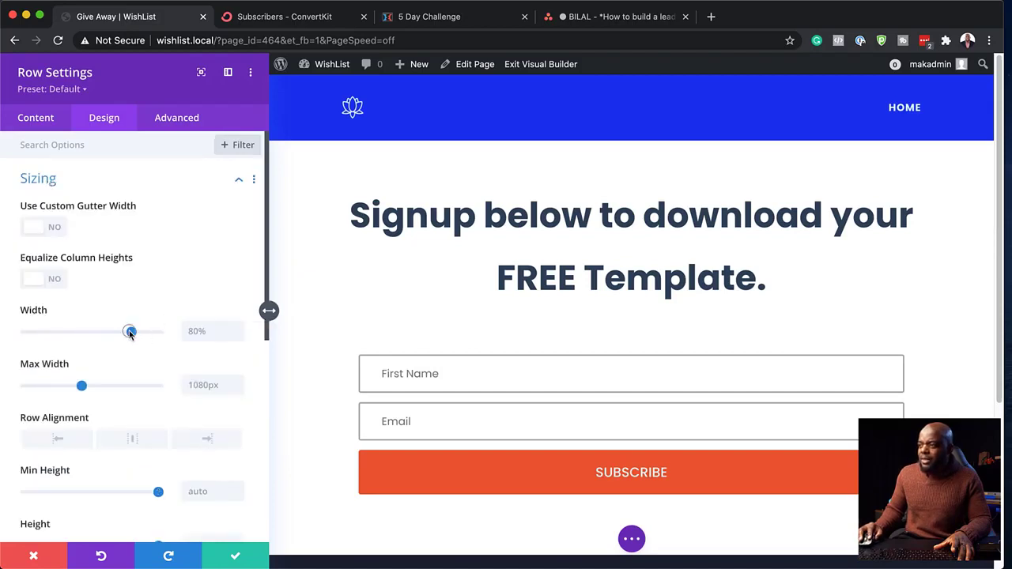
pyautogui.moveTo(130, 333); pyautogui.dragTo(119, 336)
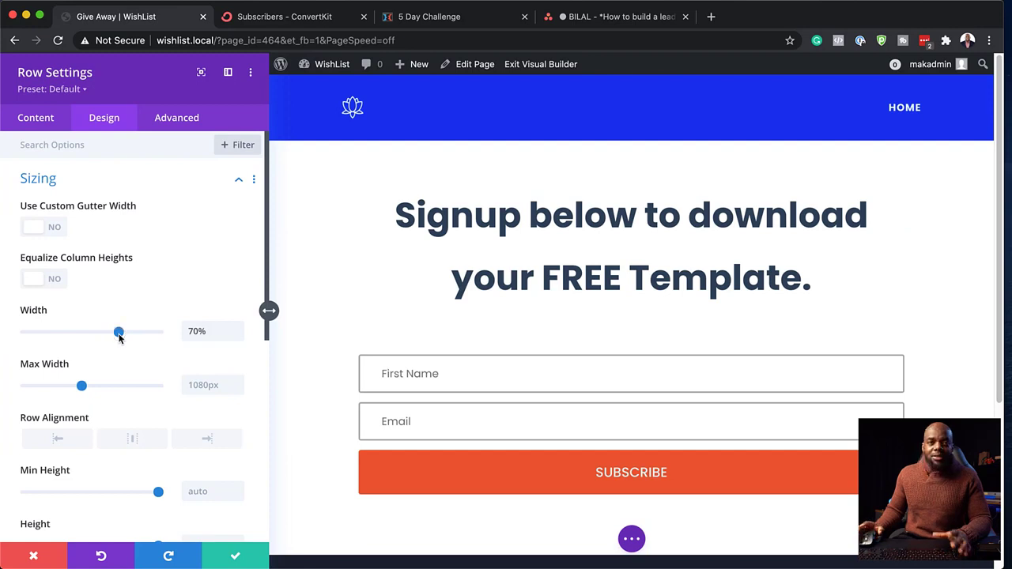
pyautogui.click(236, 556)
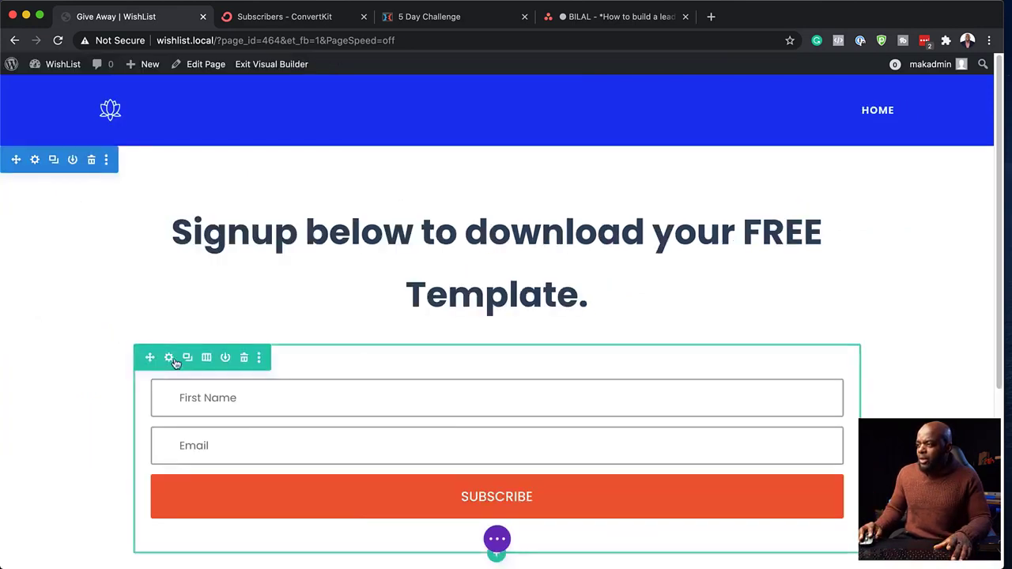
pyautogui.click(169, 359)
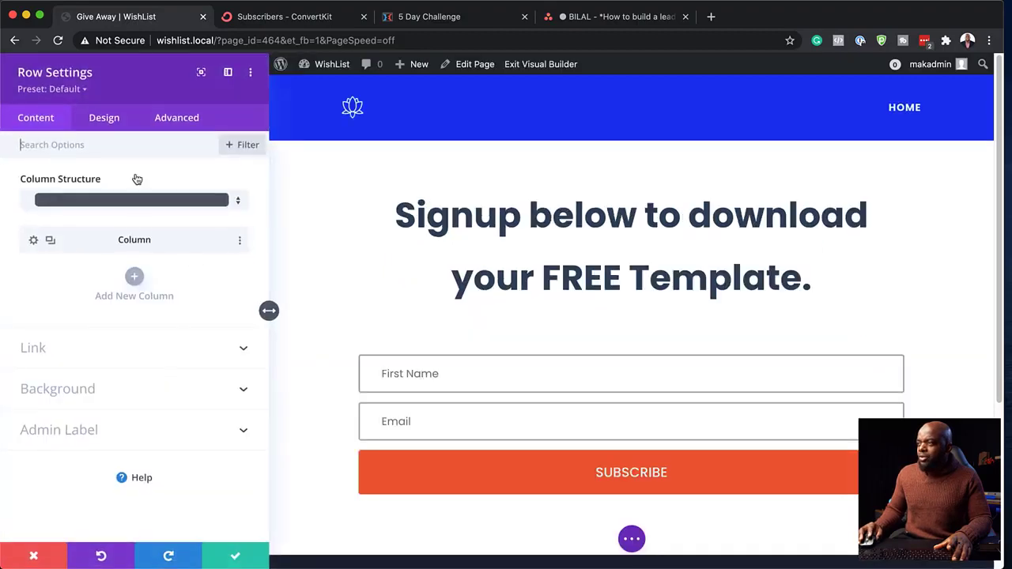
# - Set the form row's width to 60%, checking the tablet and phone views
pyautogui.click(101, 125)
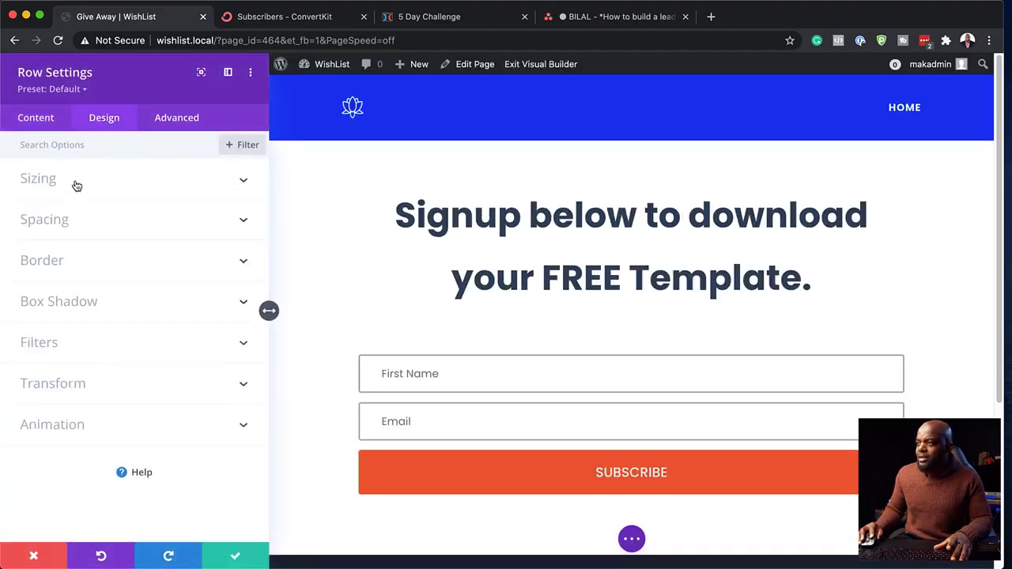
pyautogui.click(73, 184)
pyautogui.moveTo(133, 333); pyautogui.dragTo(106, 338)
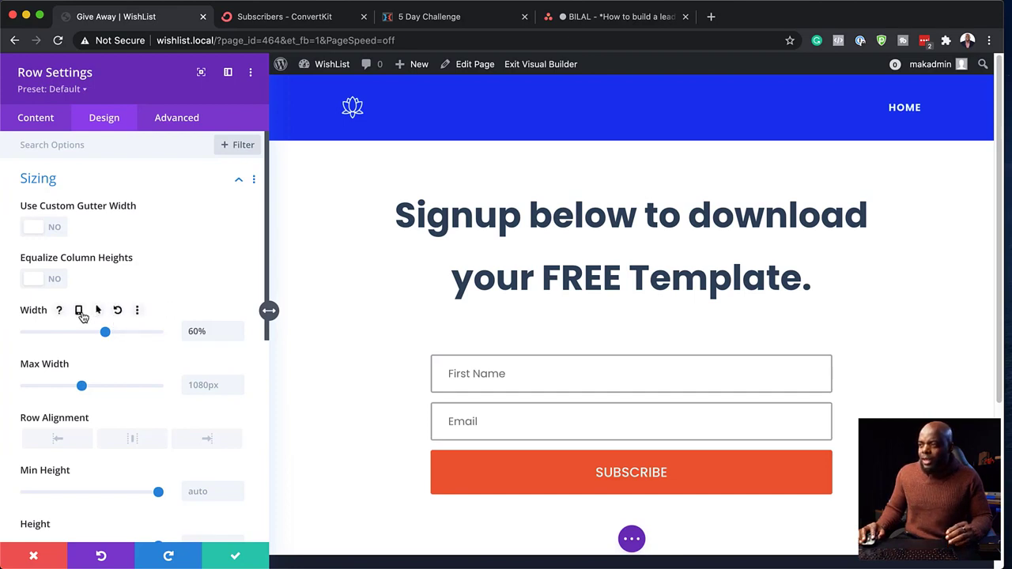
pyautogui.click(79, 311)
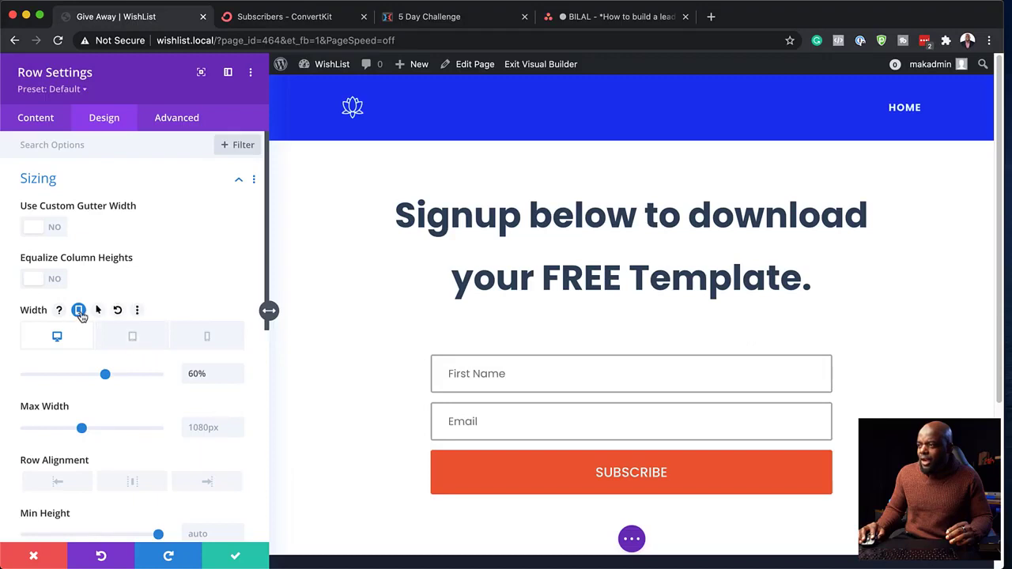
pyautogui.click(140, 340)
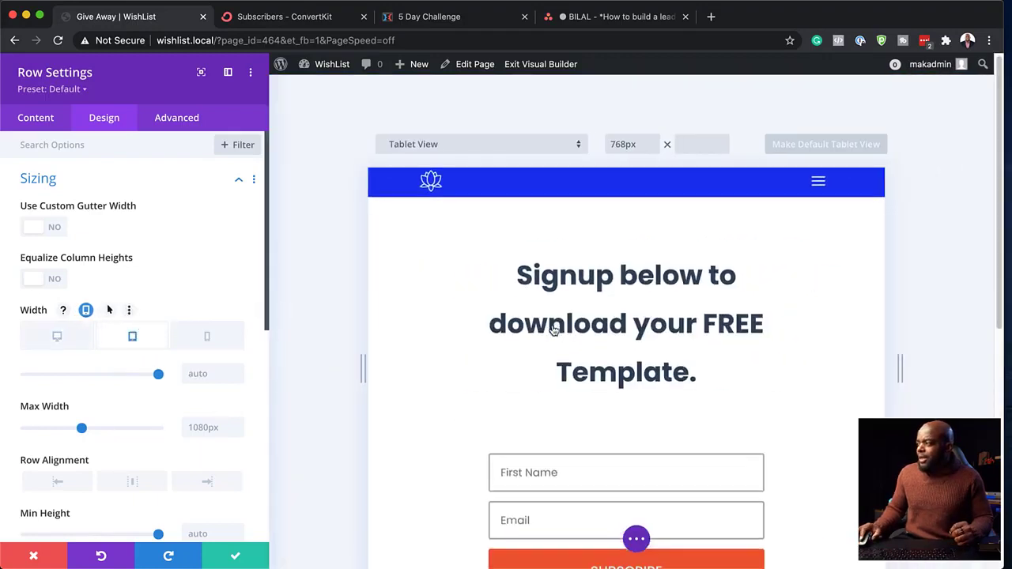
pyautogui.scroll(-3, 553, 325)
pyautogui.scroll(3, 653, 350)
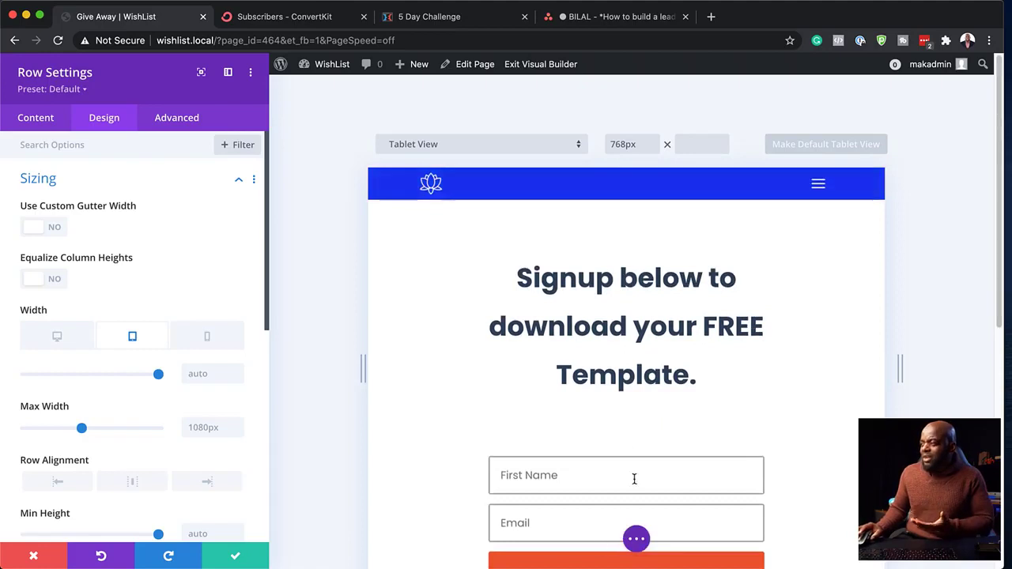
pyautogui.click(208, 338)
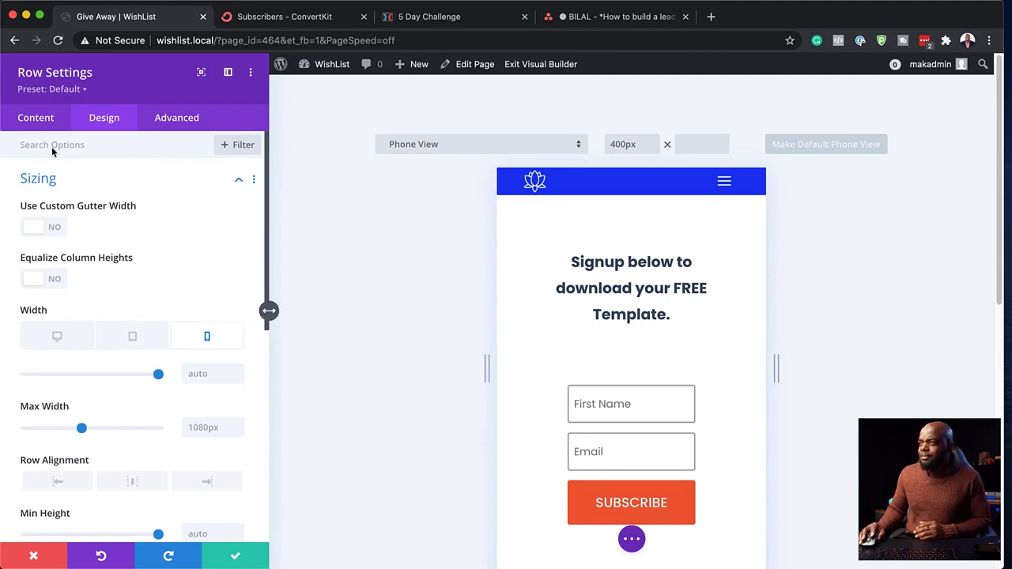
pyautogui.click(57, 336)
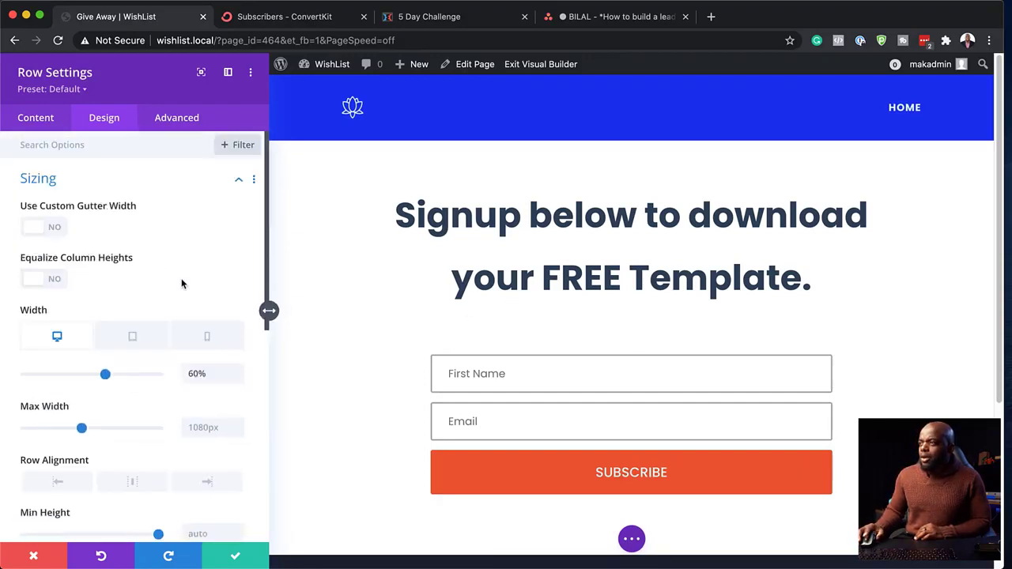
# - Give the form row 0px top margin and 0px top padding, then save
pyautogui.scroll(-8, 177, 272)
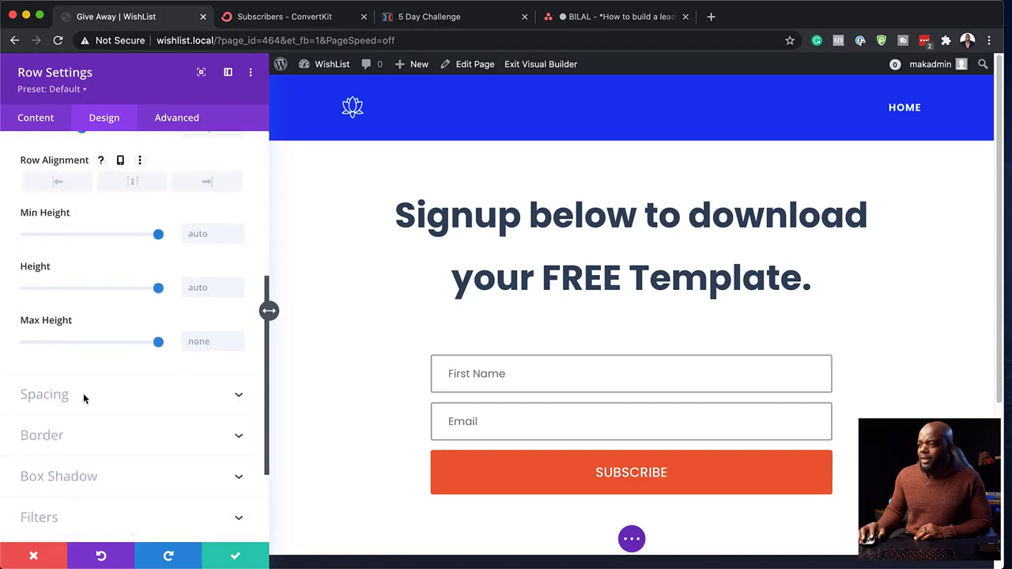
pyautogui.click(63, 396)
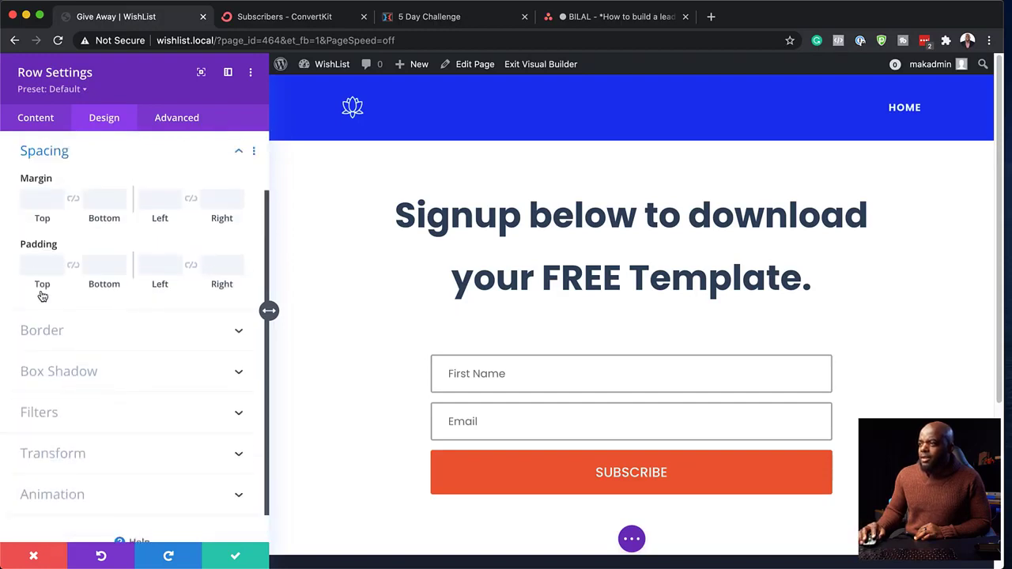
pyautogui.click(38, 196)
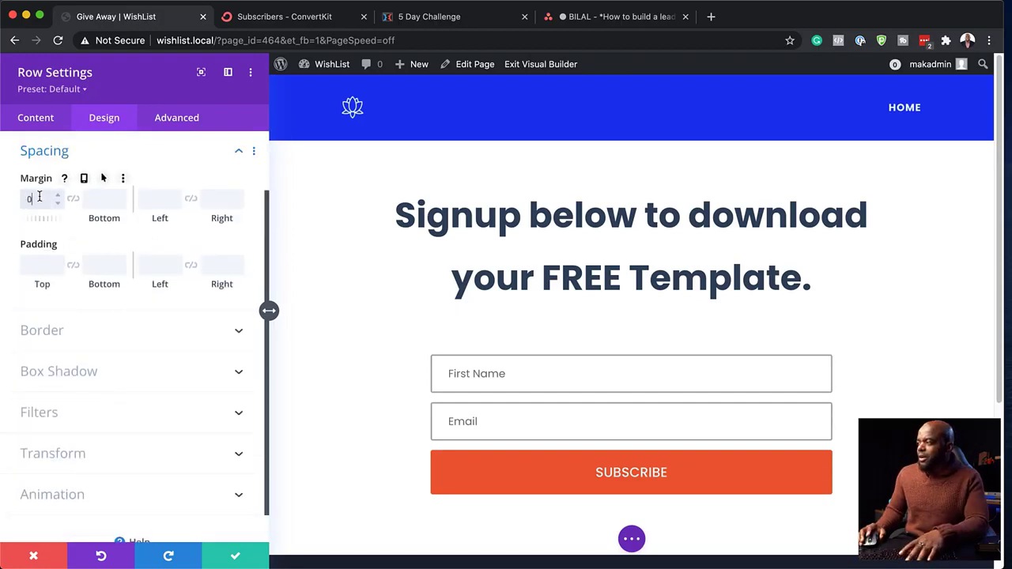
pyautogui.write('0px')
pyautogui.click(22, 269)
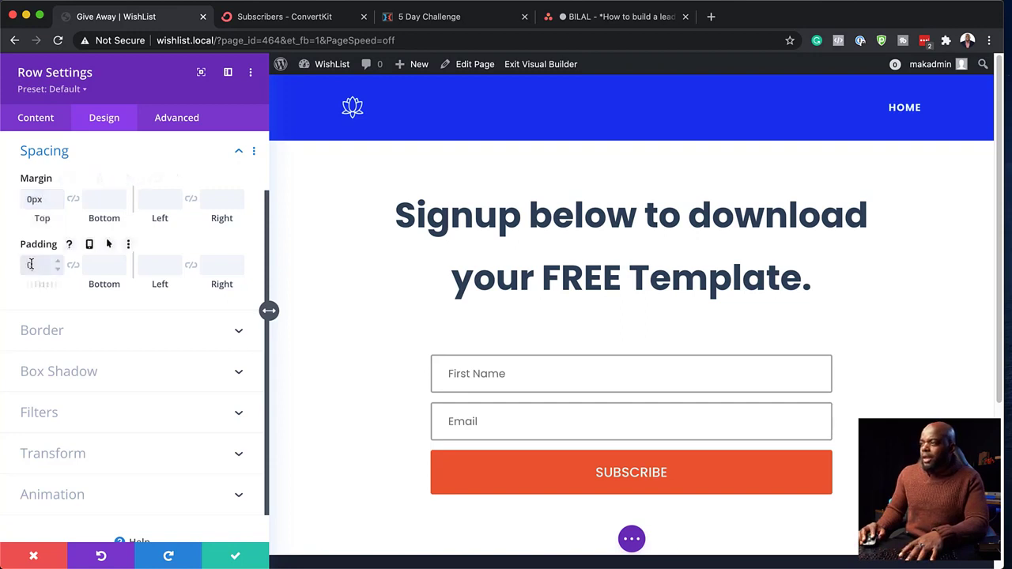
pyautogui.write('0px')
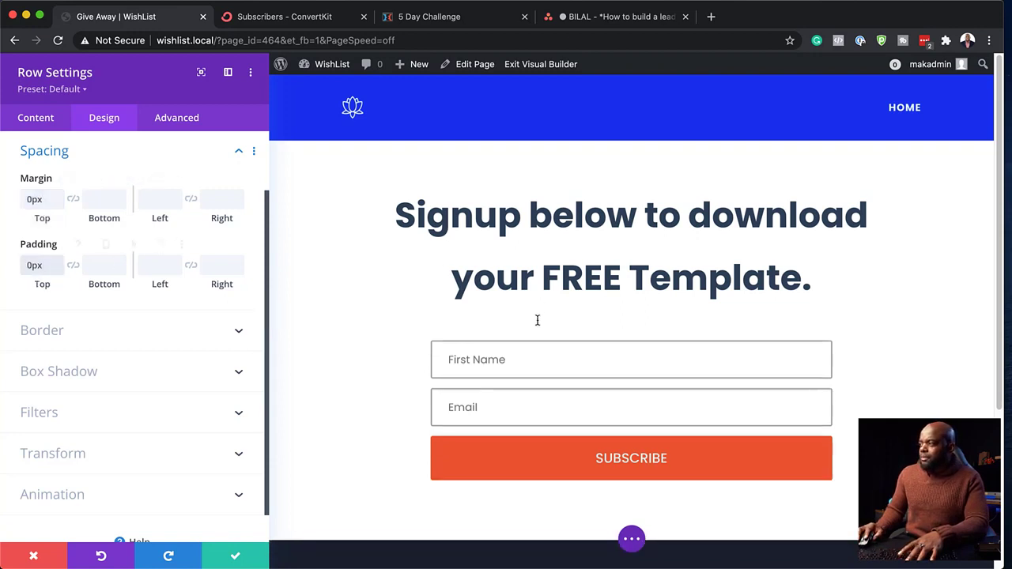
pyautogui.click(235, 556)
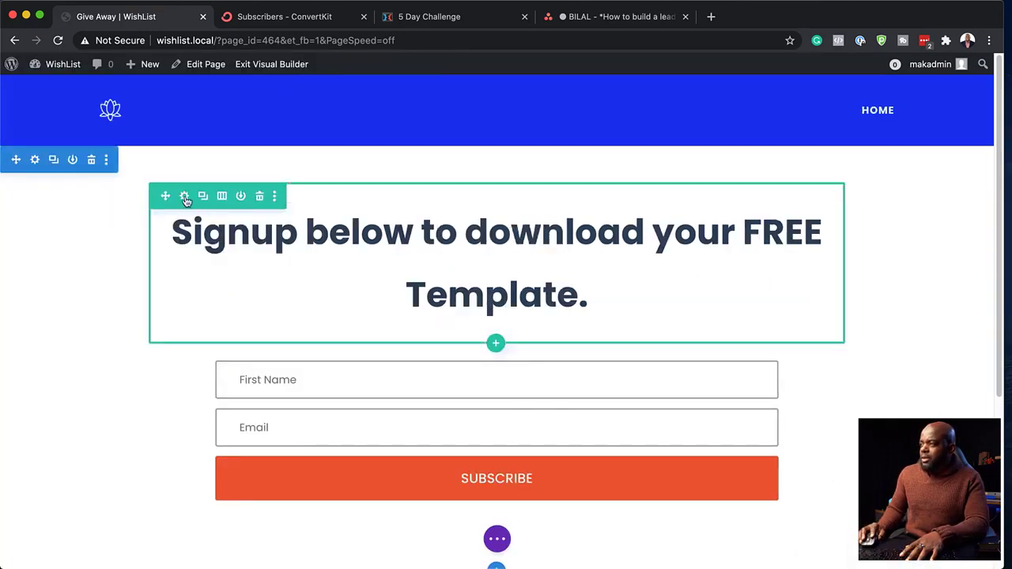
# - Set the heading row's Margin Bottom and Padding Bottom to 0px and save
pyautogui.click(184, 196)
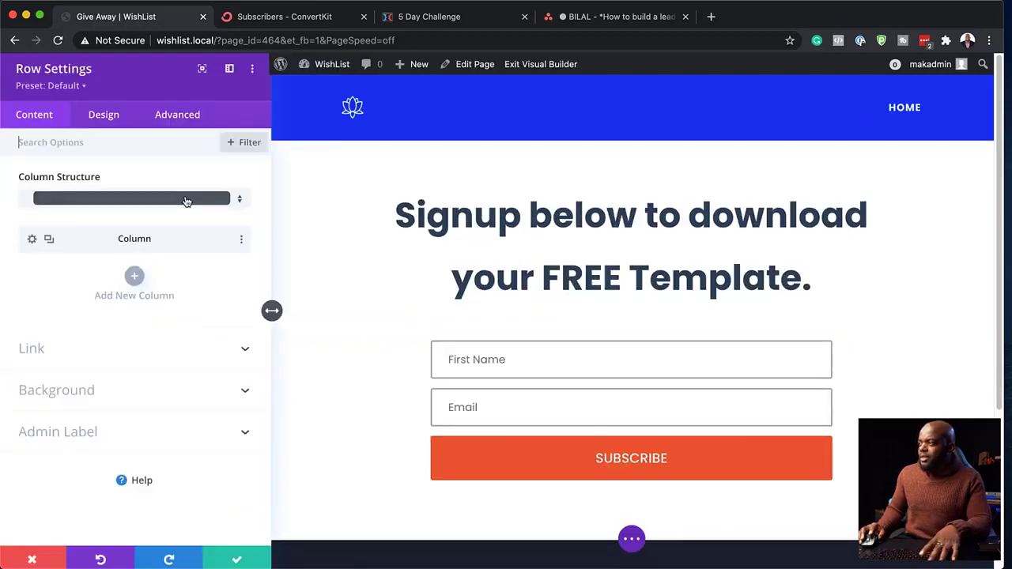
pyautogui.click(103, 126)
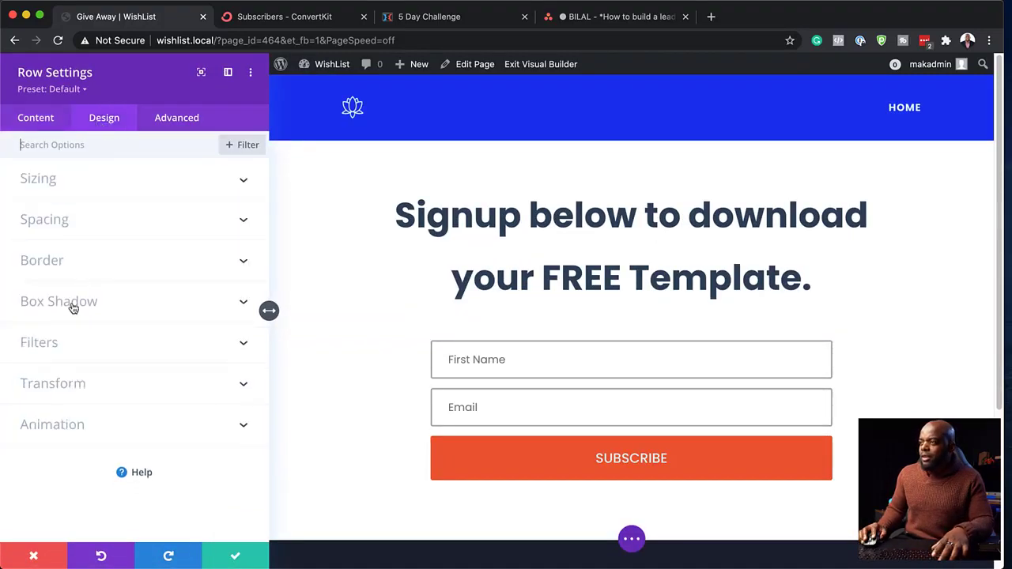
pyautogui.click(54, 225)
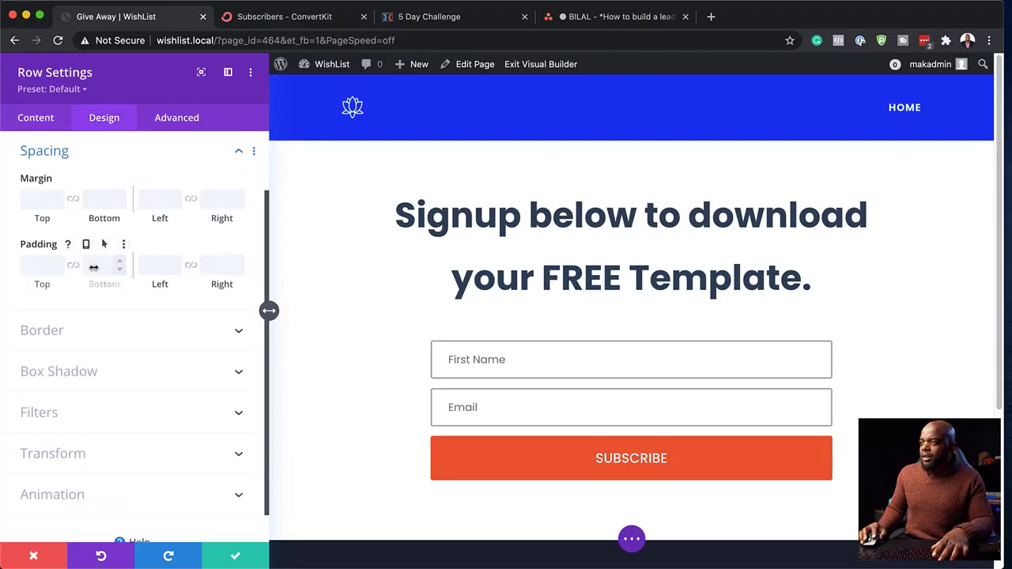
pyautogui.click(98, 205)
pyautogui.write('0')
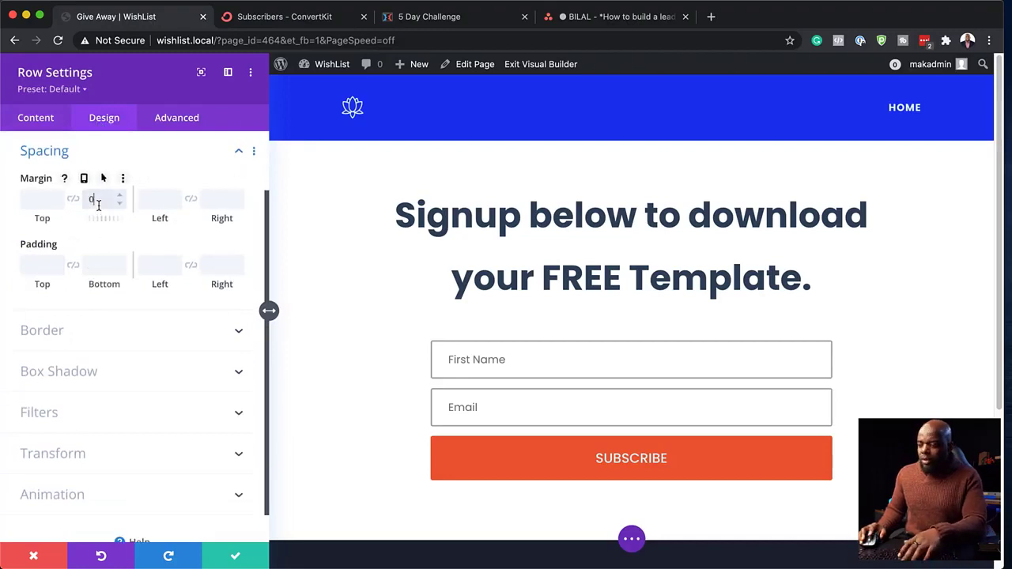
pyautogui.click(100, 267)
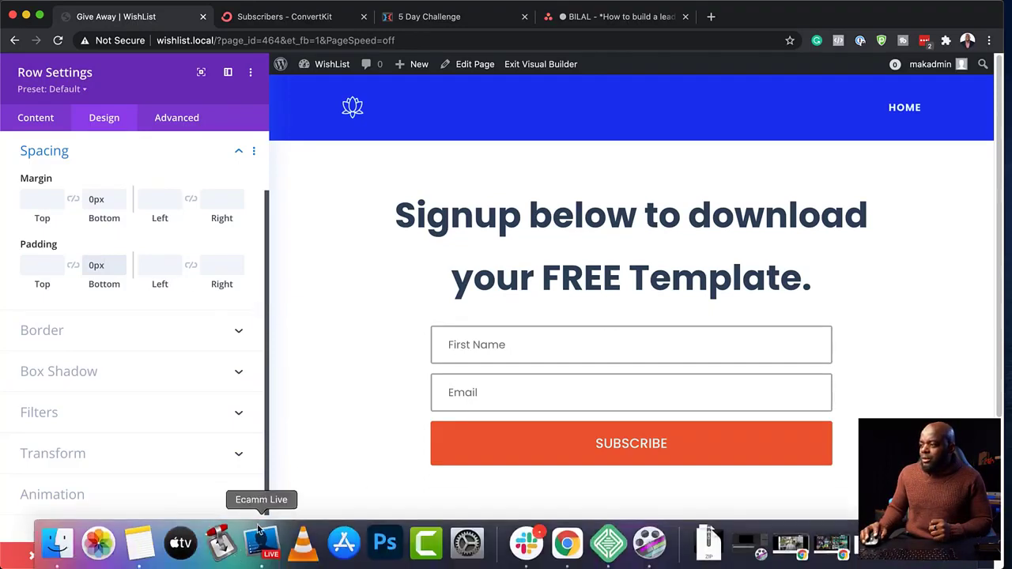
pyautogui.click(235, 559)
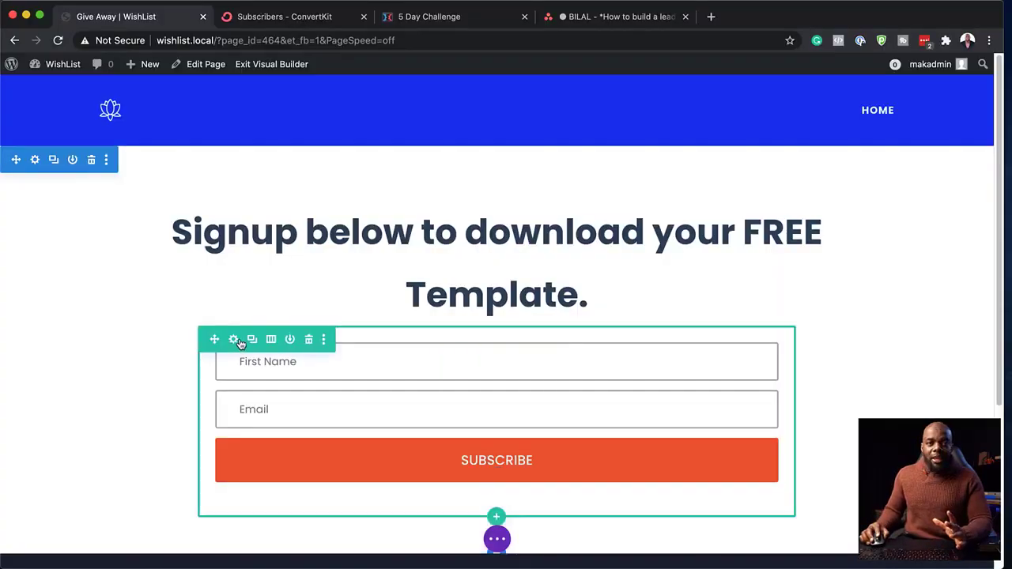
# - Set the section's linked top and bottom padding to 9vw and save
pyautogui.click(35, 162)
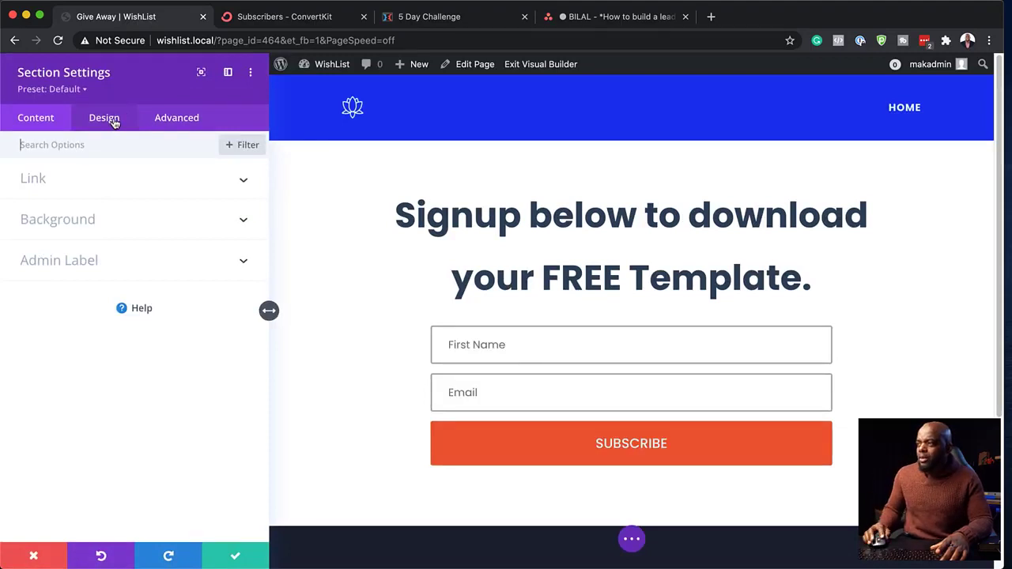
pyautogui.click(113, 121)
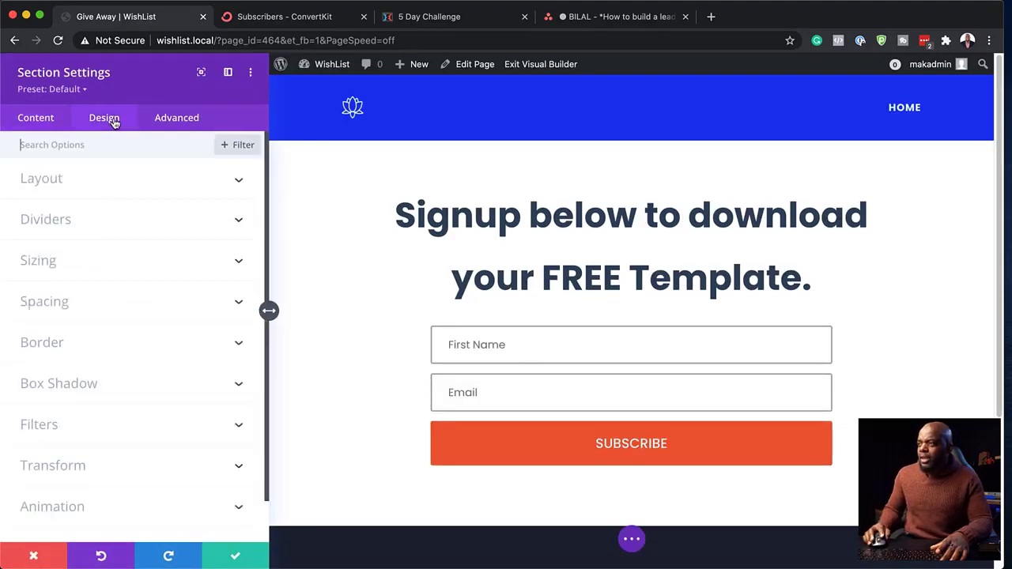
pyautogui.click(77, 309)
pyautogui.click(32, 262)
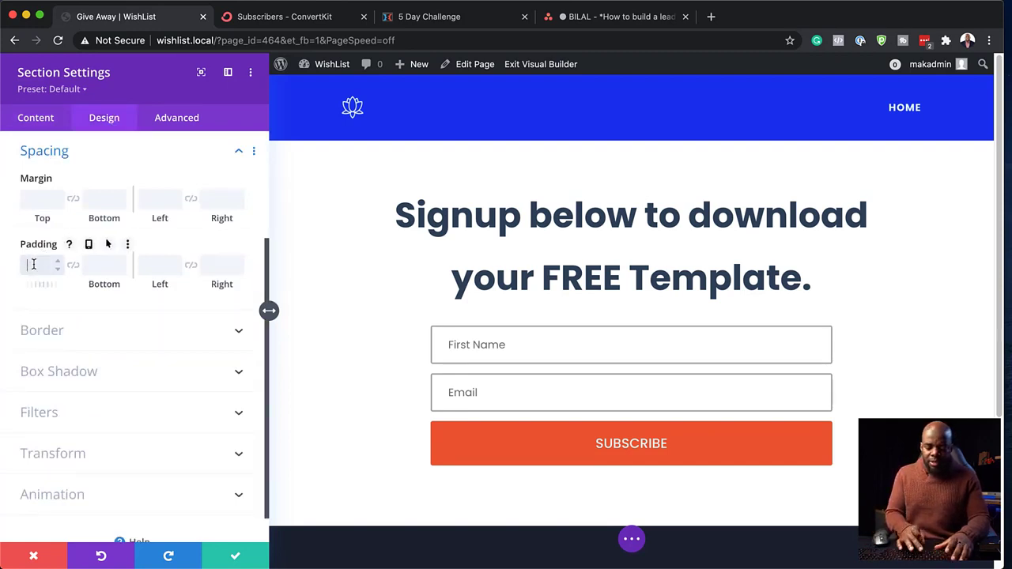
pyautogui.click(73, 266)
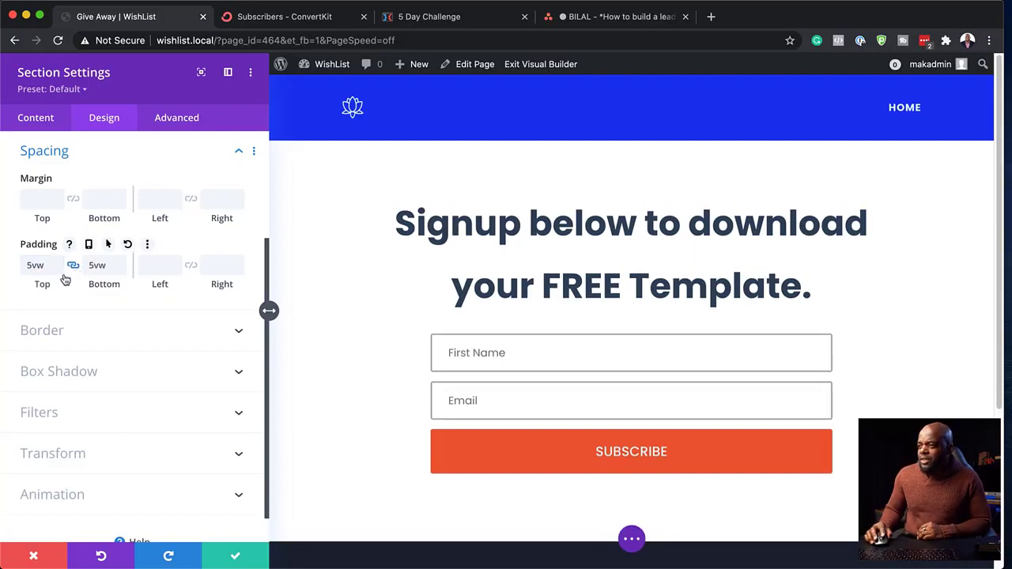
pyautogui.moveTo(46, 287); pyautogui.dragTo(47, 287)
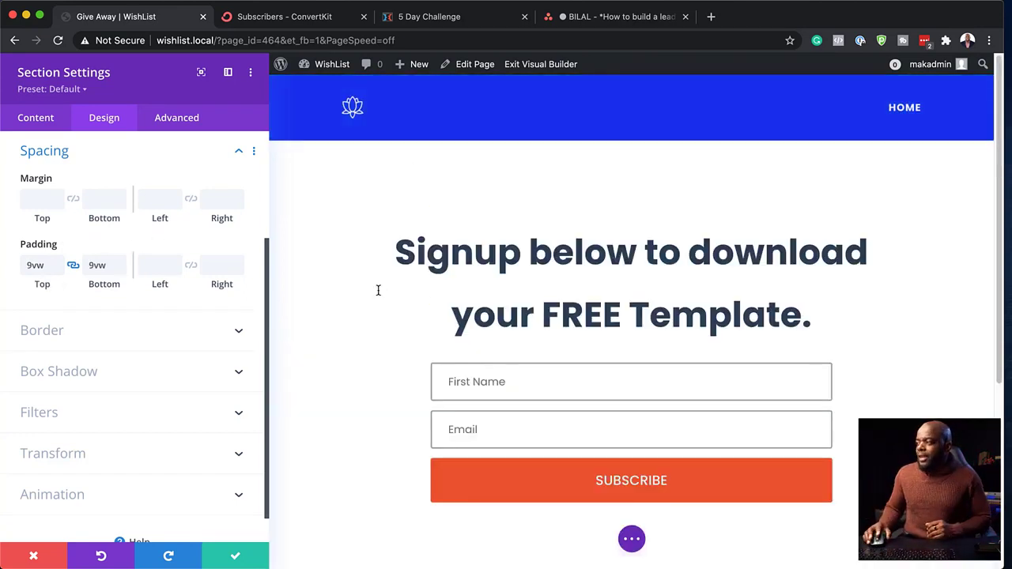
pyautogui.click(235, 556)
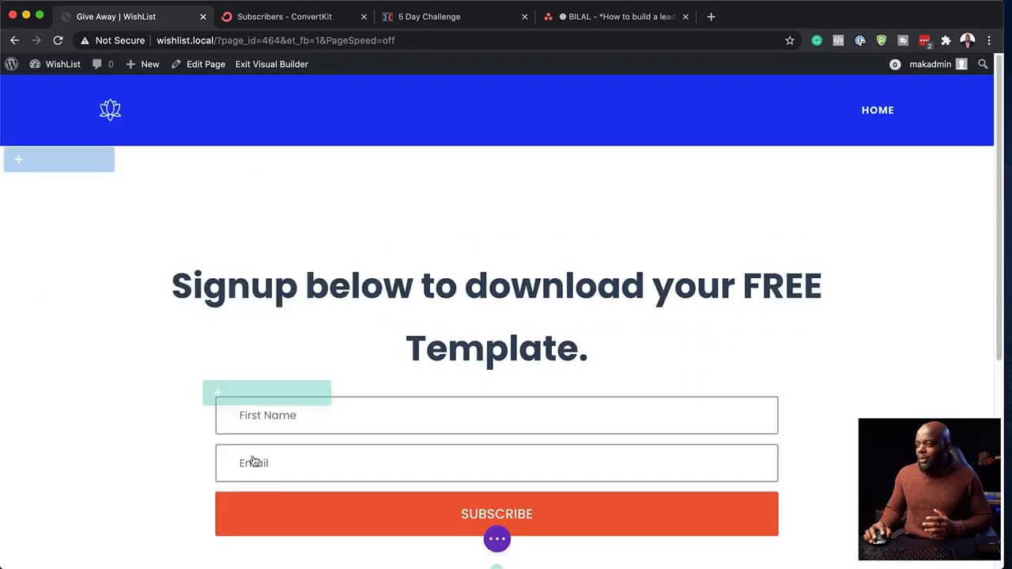
# - Choose ConvertKit as the opt-in's email provider, then switch to the ConvertKit dashboard
pyautogui.scroll(-3, 265, 366)
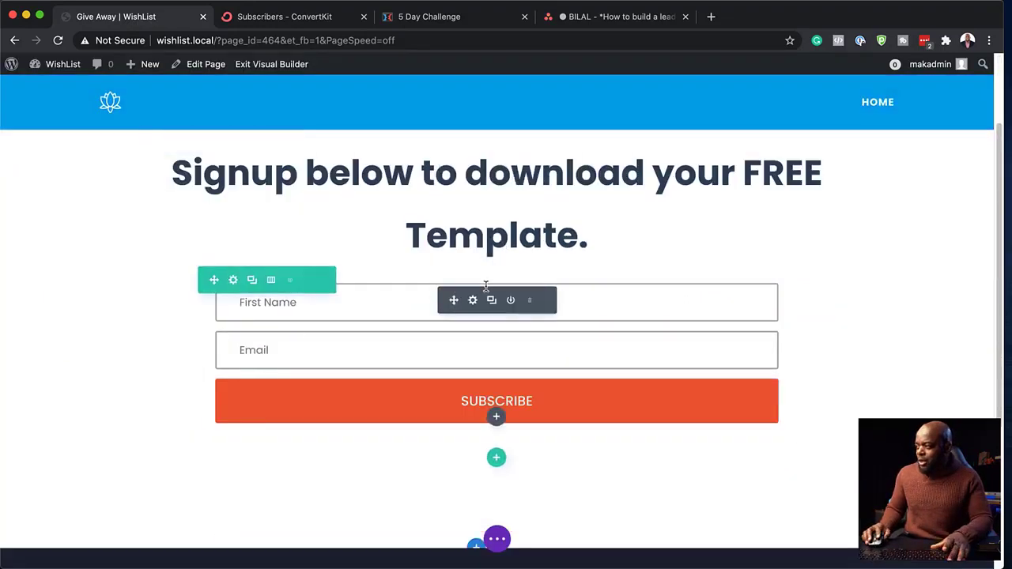
pyautogui.click(473, 301)
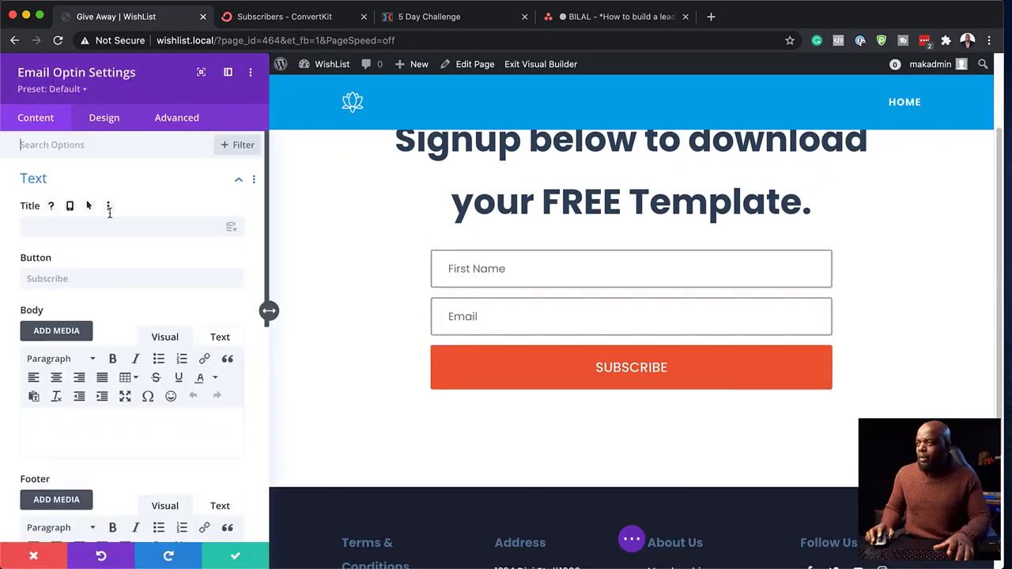
pyautogui.scroll(-8, 163, 276)
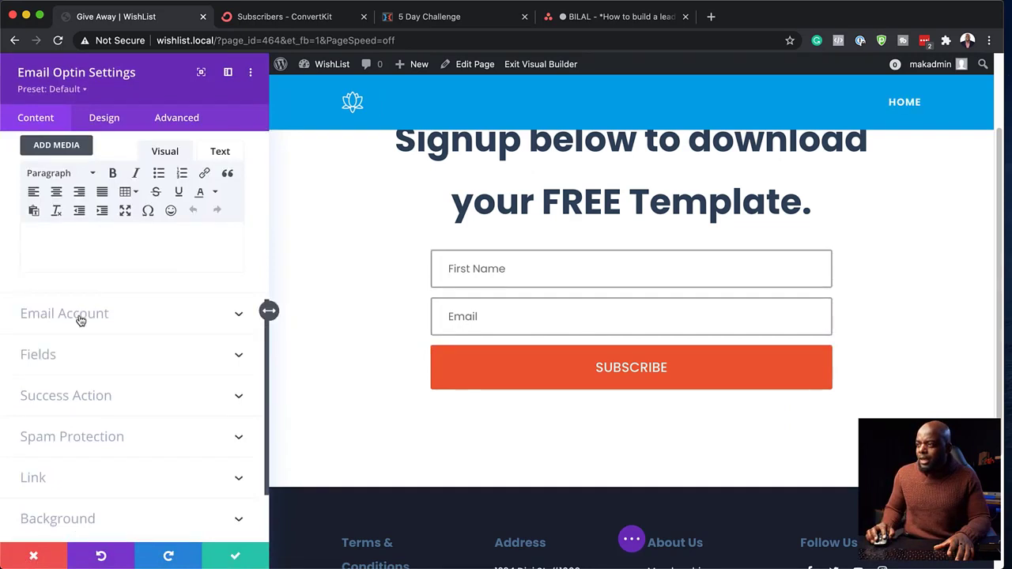
pyautogui.click(88, 319)
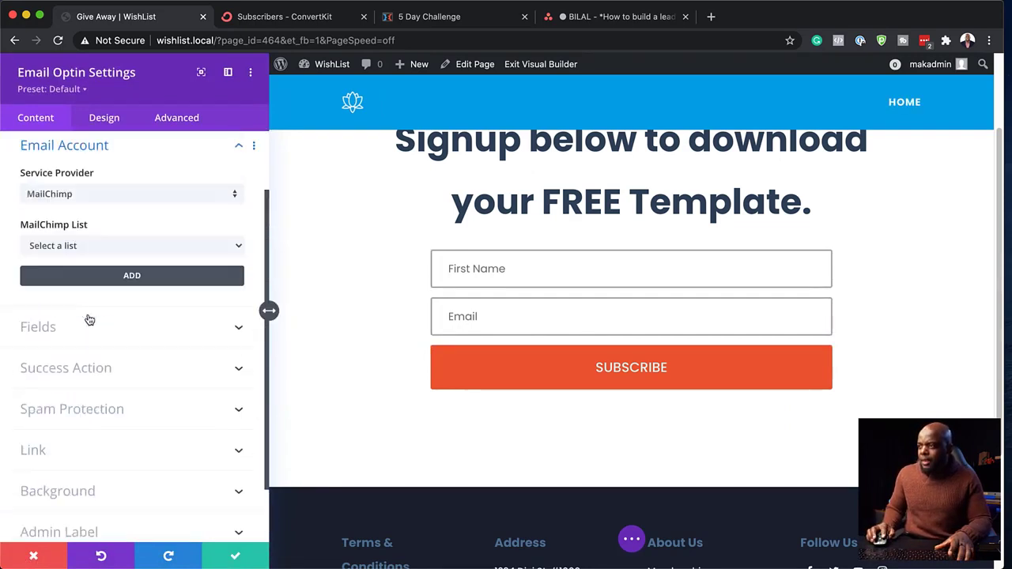
pyautogui.click(102, 205)
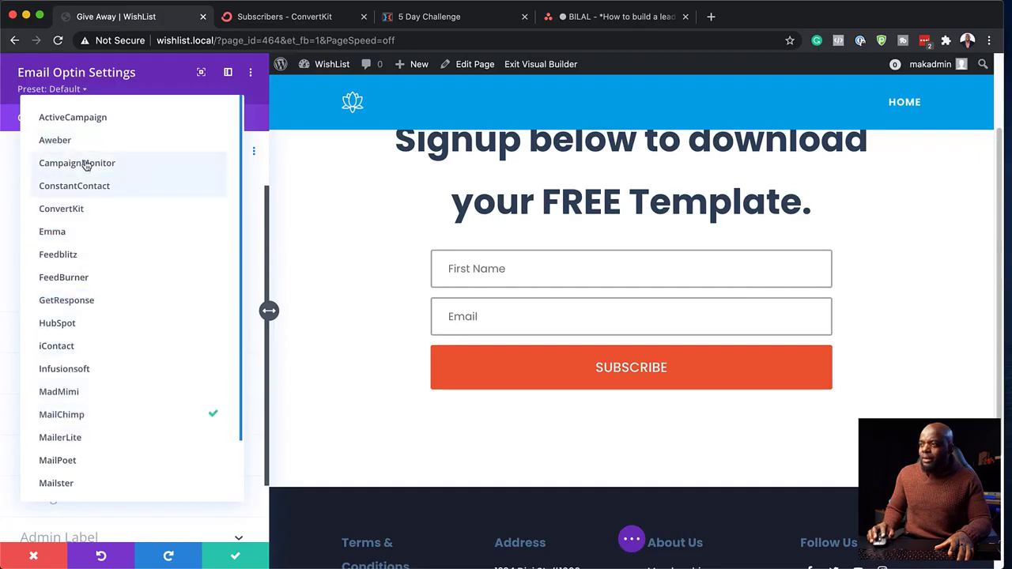
pyautogui.click(87, 208)
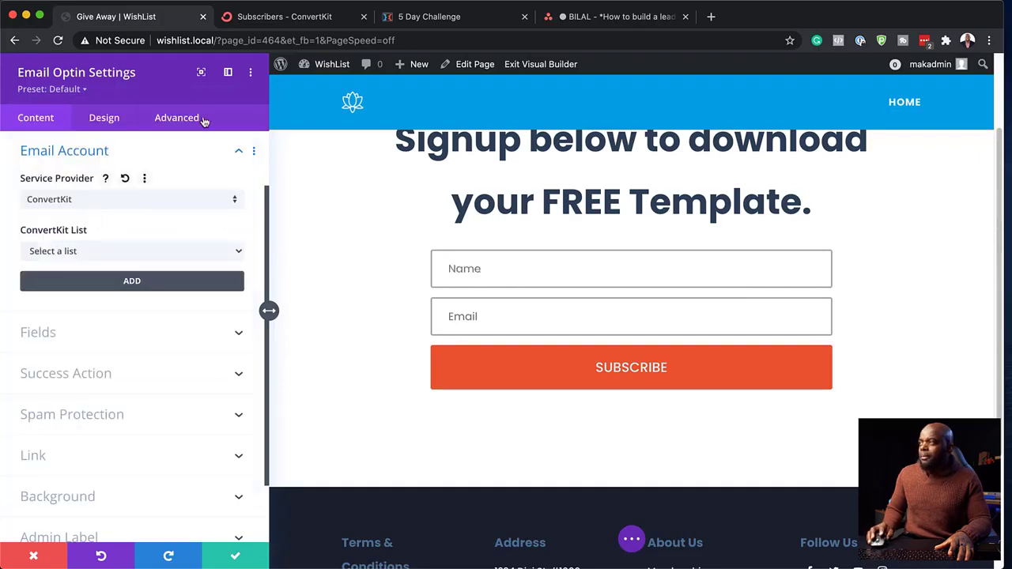
pyautogui.click(296, 23)
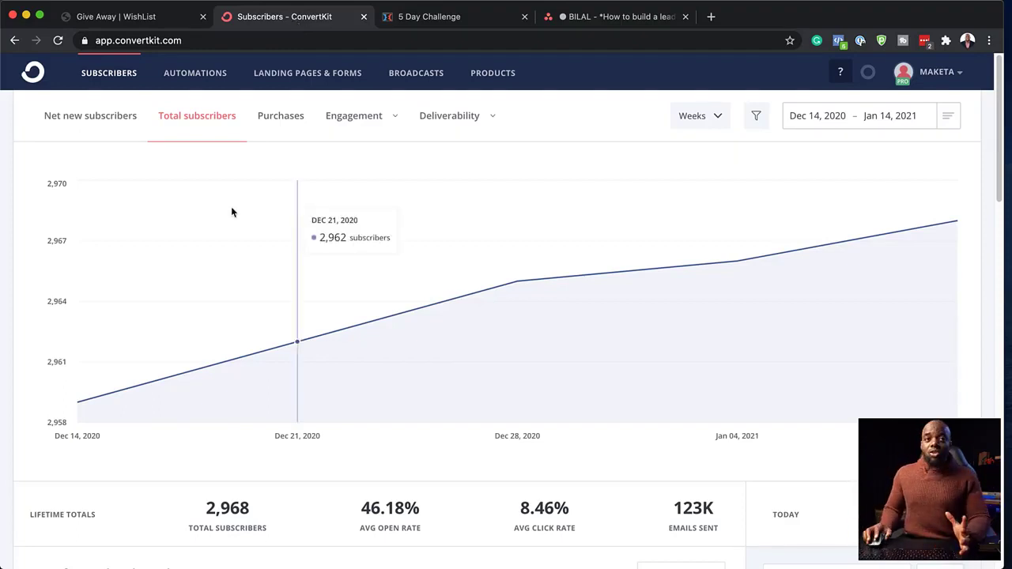
# - Go to ConvertKit's Landing Pages & Forms overview
pyautogui.click(289, 74)
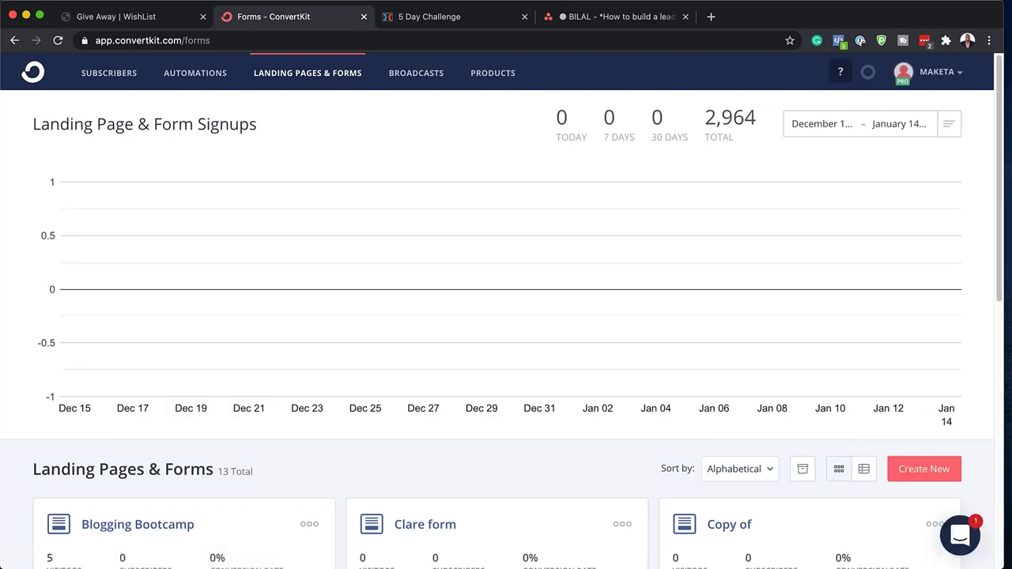
# - Create a new inline ConvertKit form from the Clare template
pyautogui.click(931, 477)
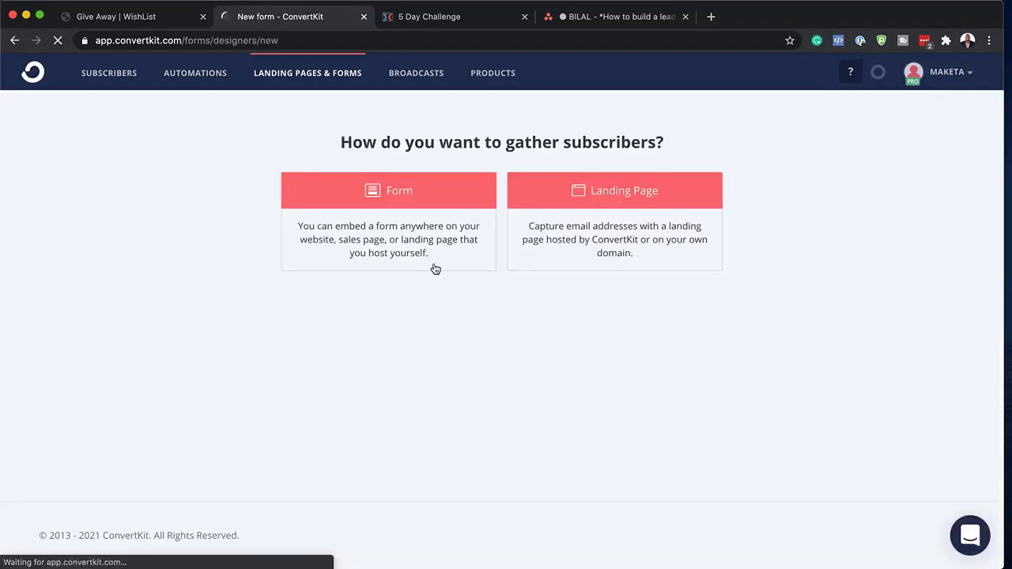
pyautogui.click(409, 203)
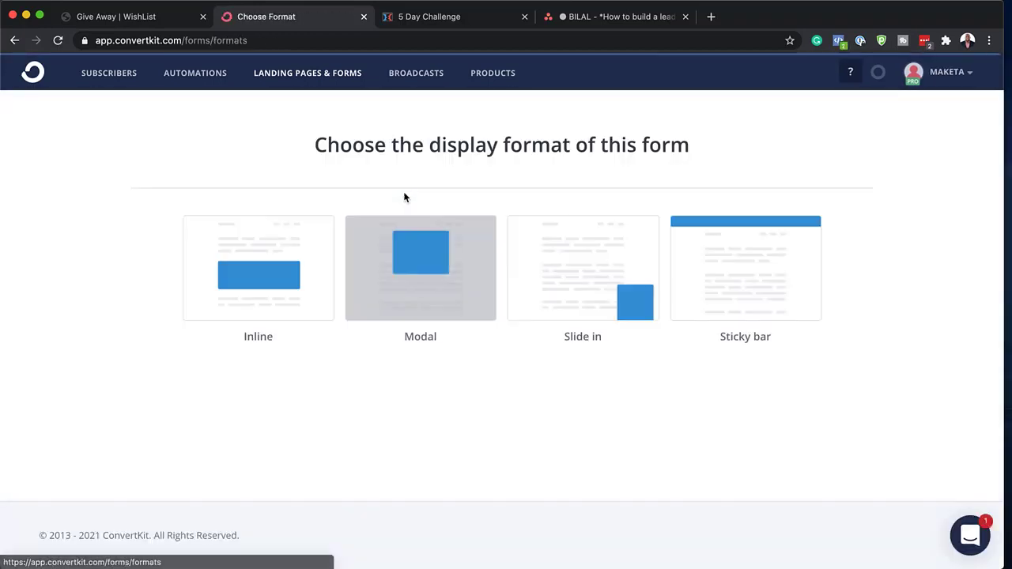
pyautogui.click(274, 310)
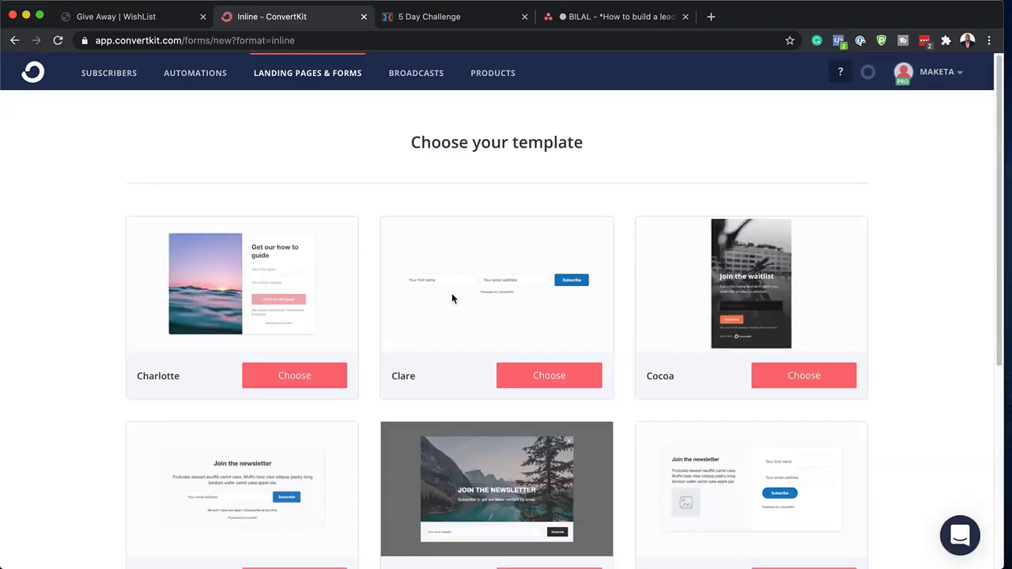
pyautogui.scroll(-1, 457, 335)
pyautogui.scroll(-5, 457, 335)
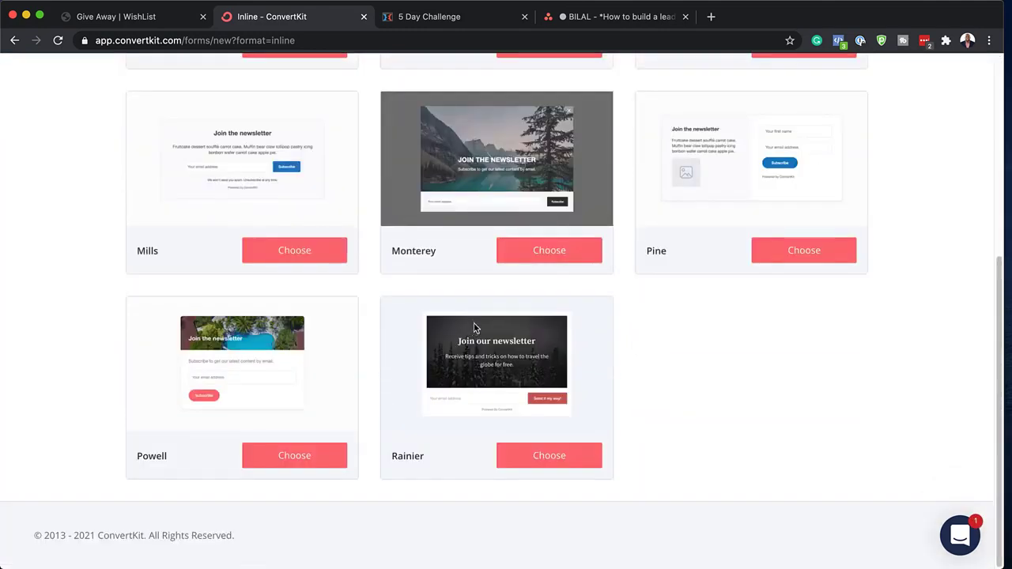
pyautogui.scroll(5, 474, 323)
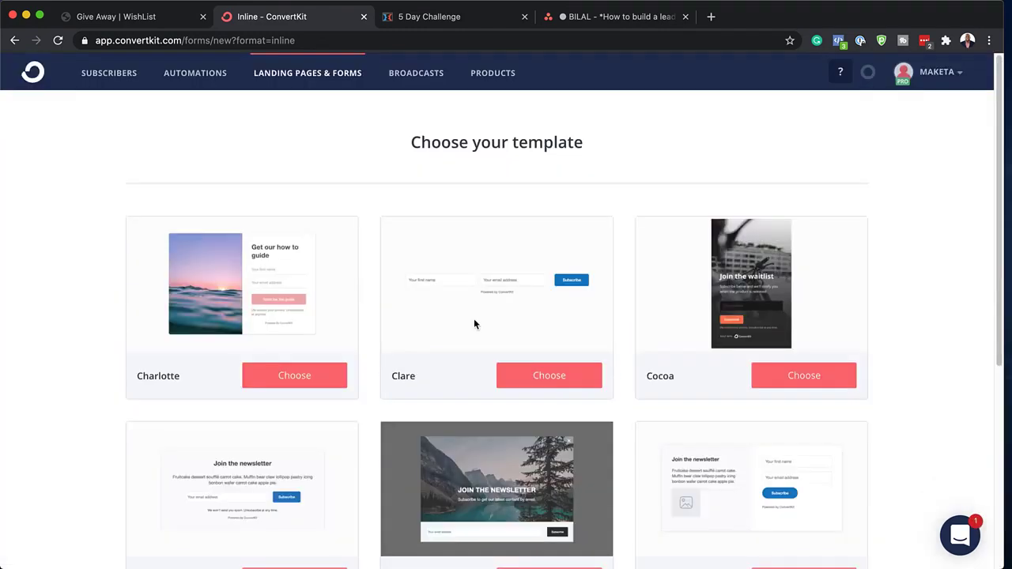
pyautogui.click(557, 377)
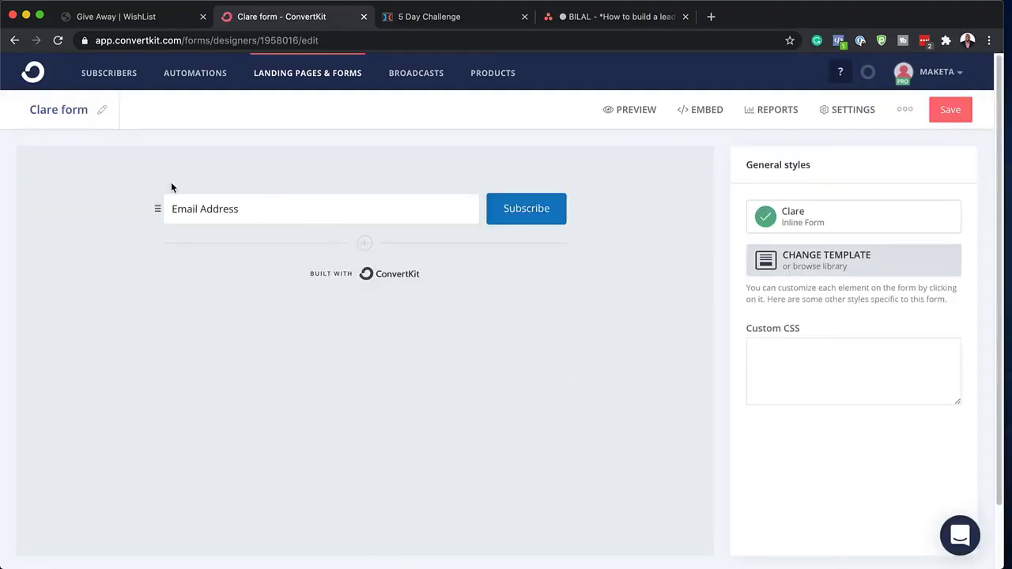
# - Rename the ConvertKit form to 'Give Away'
pyautogui.click(102, 111)
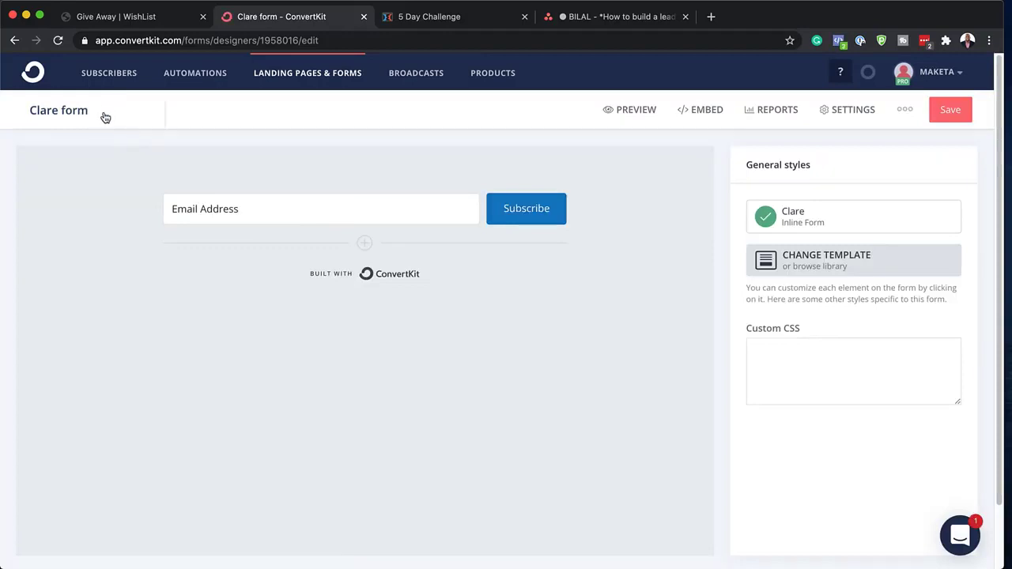
pyautogui.doubleClick(103, 112)
pyautogui.tripleClick(104, 113)
pyautogui.write('Give Away')
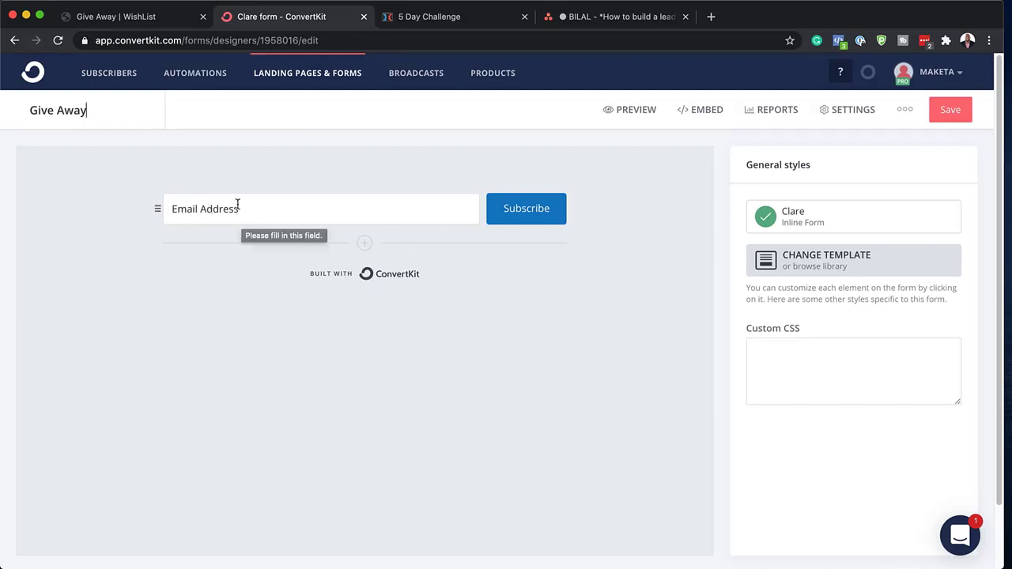
# - Add a First Name custom field before Email Address and save the form
pyautogui.click(364, 245)
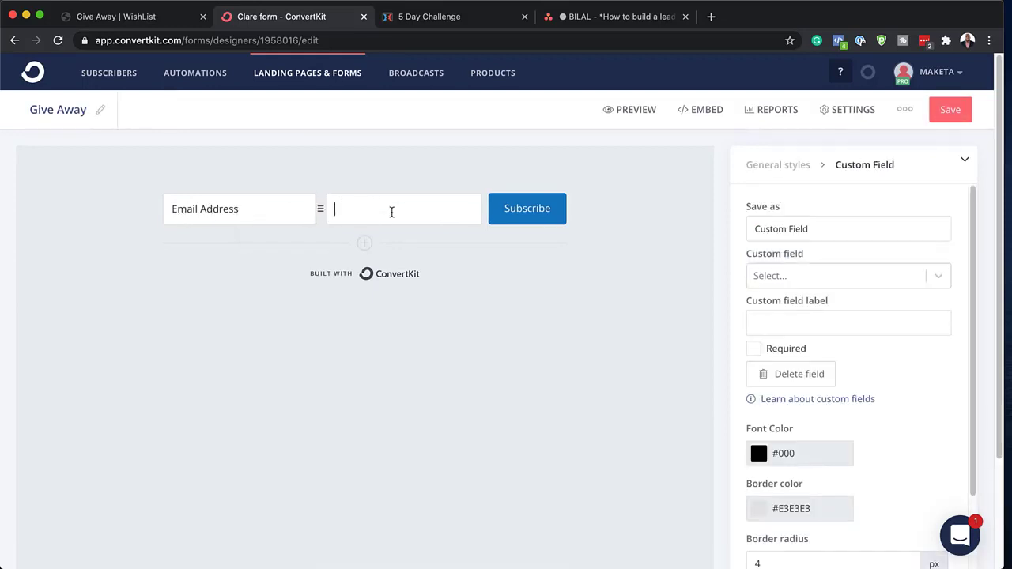
pyautogui.moveTo(157, 211); pyautogui.dragTo(332, 212)
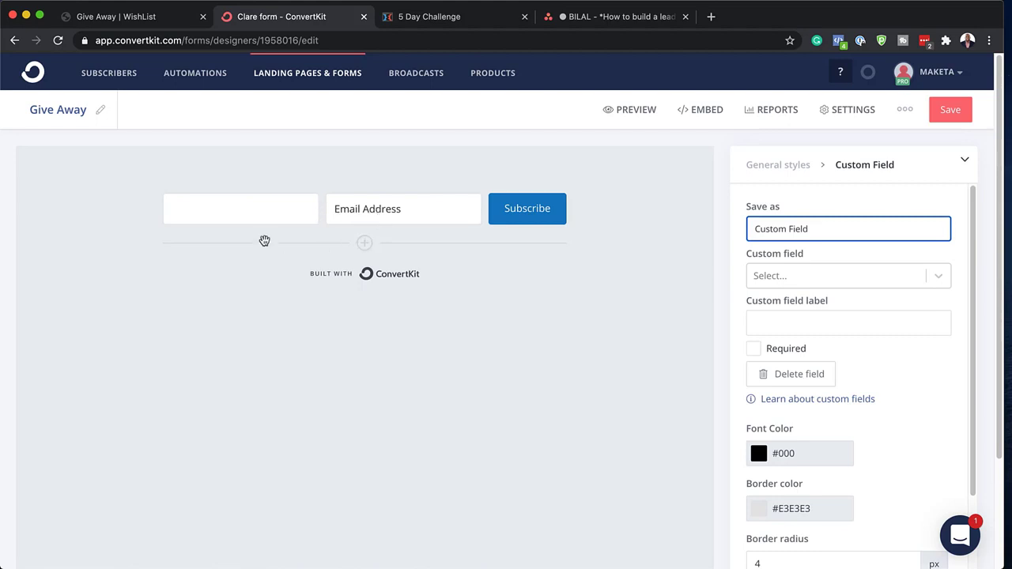
pyautogui.click(171, 212)
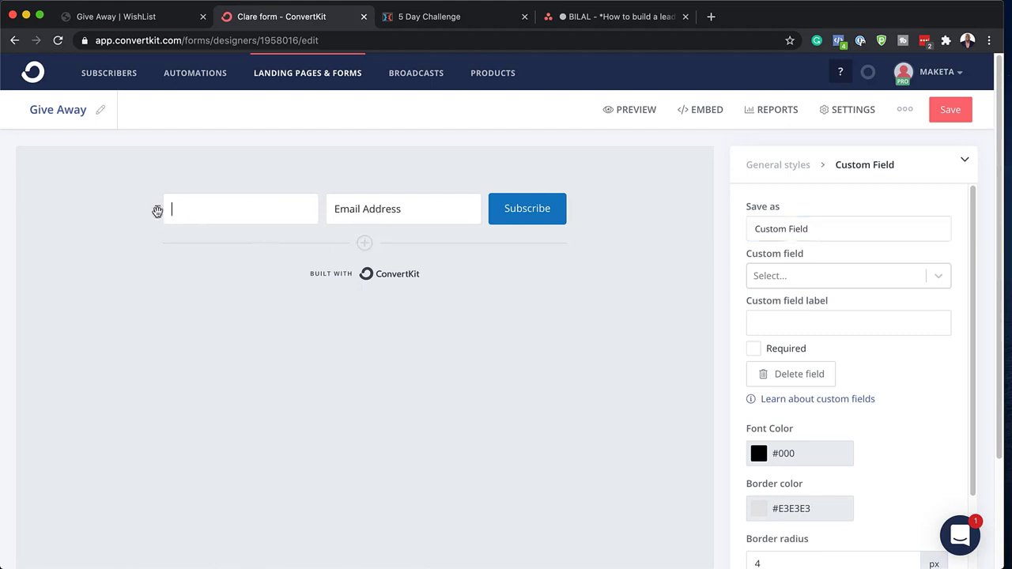
pyautogui.click(851, 278)
pyautogui.click(804, 310)
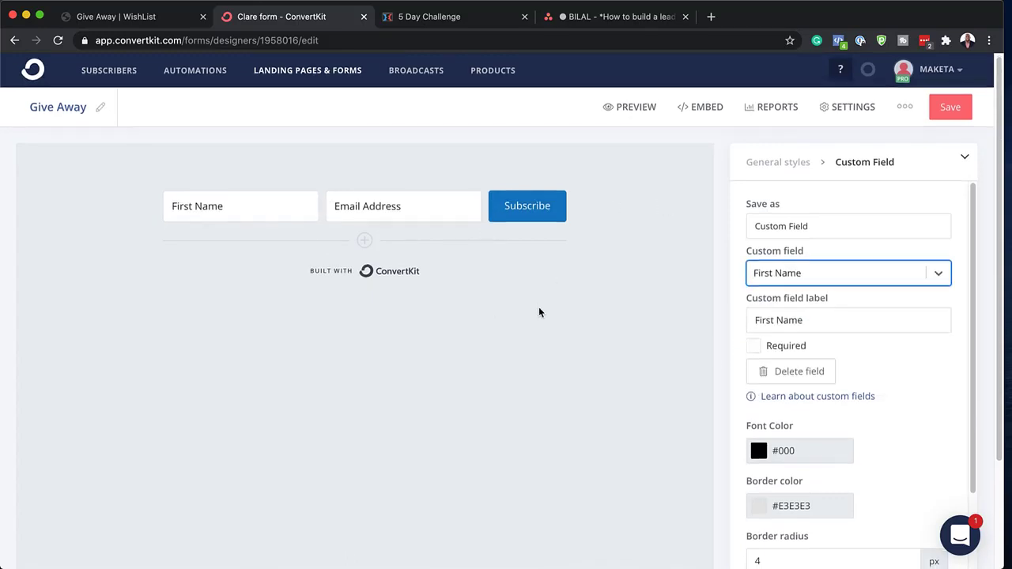
pyautogui.scroll(-3, 540, 310)
pyautogui.scroll(3, 540, 310)
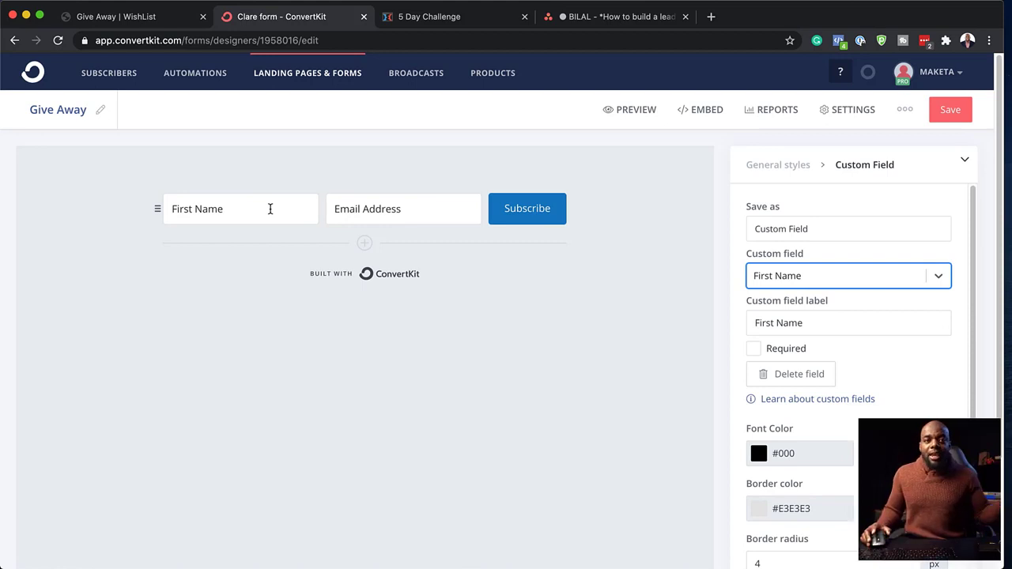
pyautogui.click(950, 112)
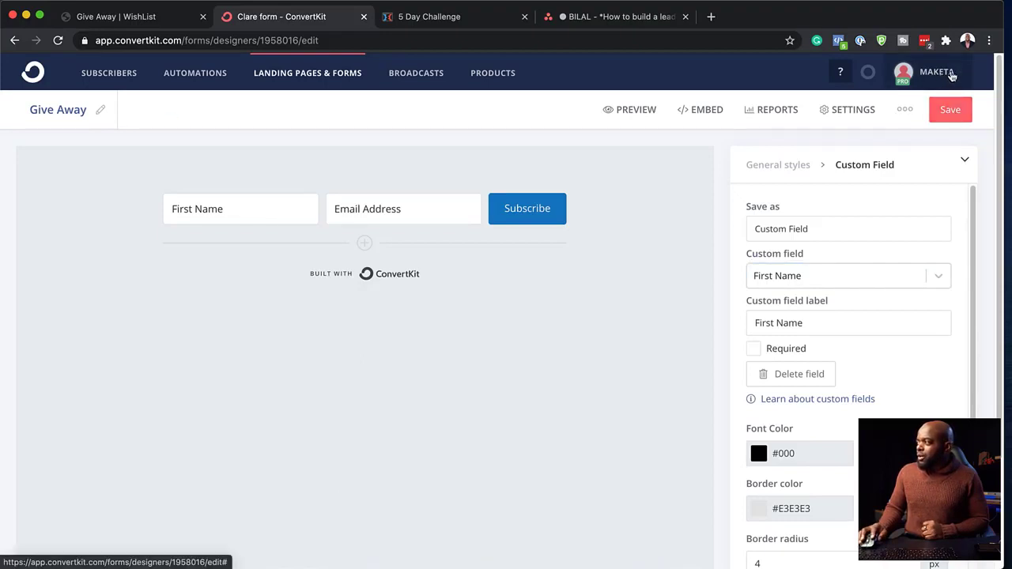
# - Open ConvertKit's Account settings to get the API key, then return to the WishList page tab
pyautogui.click(951, 75)
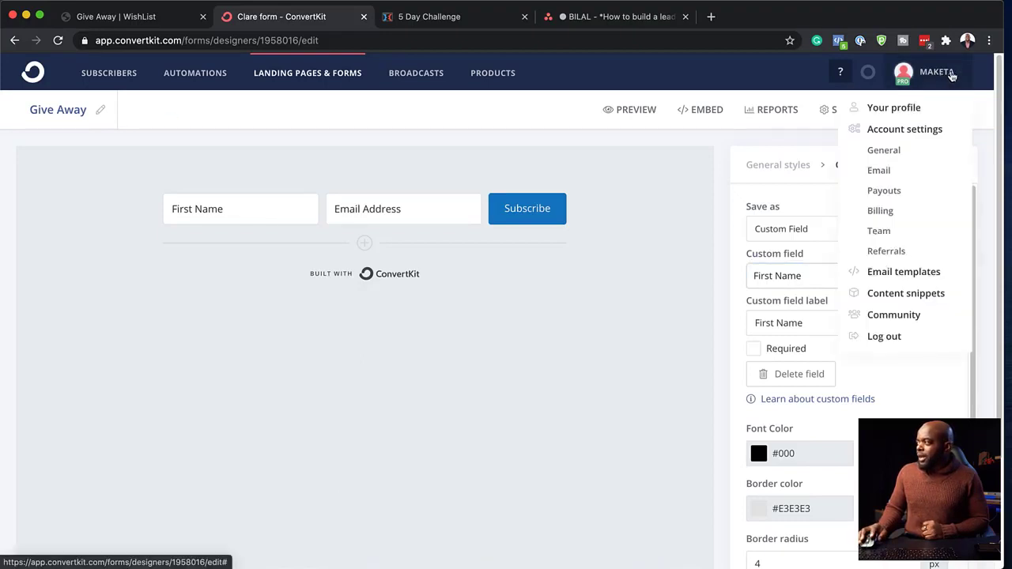
pyautogui.click(930, 131)
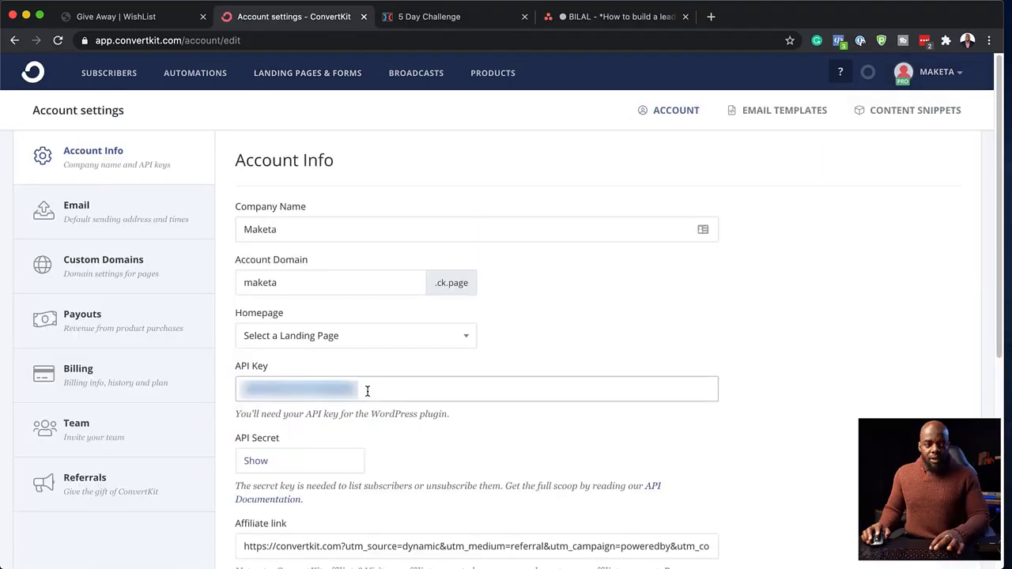
pyautogui.click(173, 19)
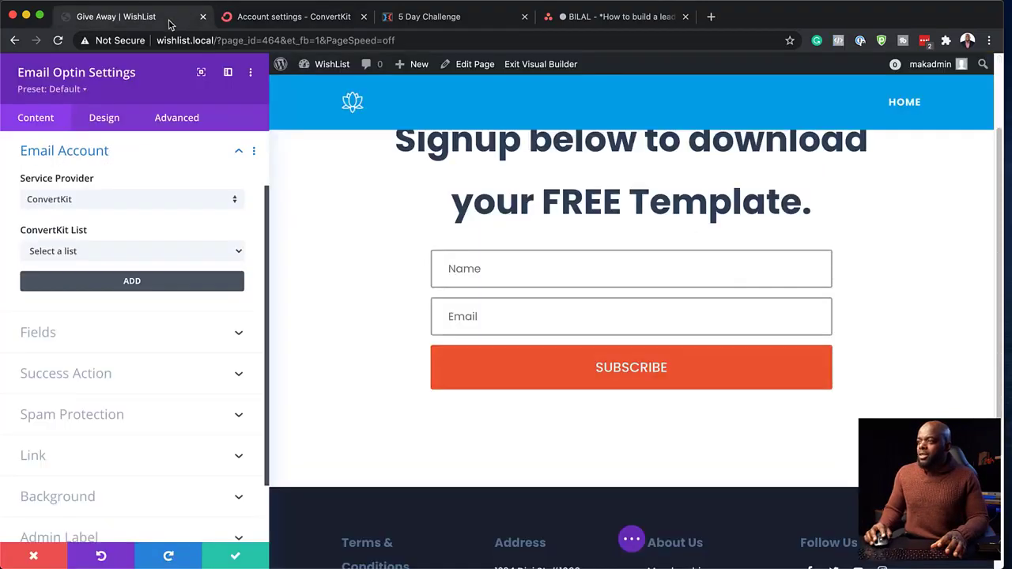
# - Add a ConvertKit email account named 'Give Away' using the copied API key and secret
pyautogui.click(132, 283)
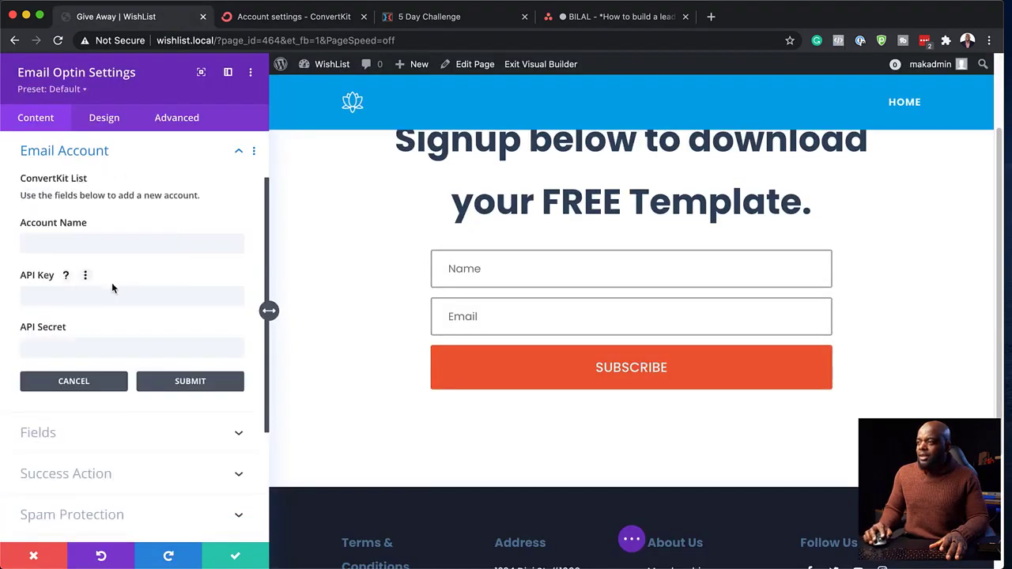
pyautogui.click(47, 293)
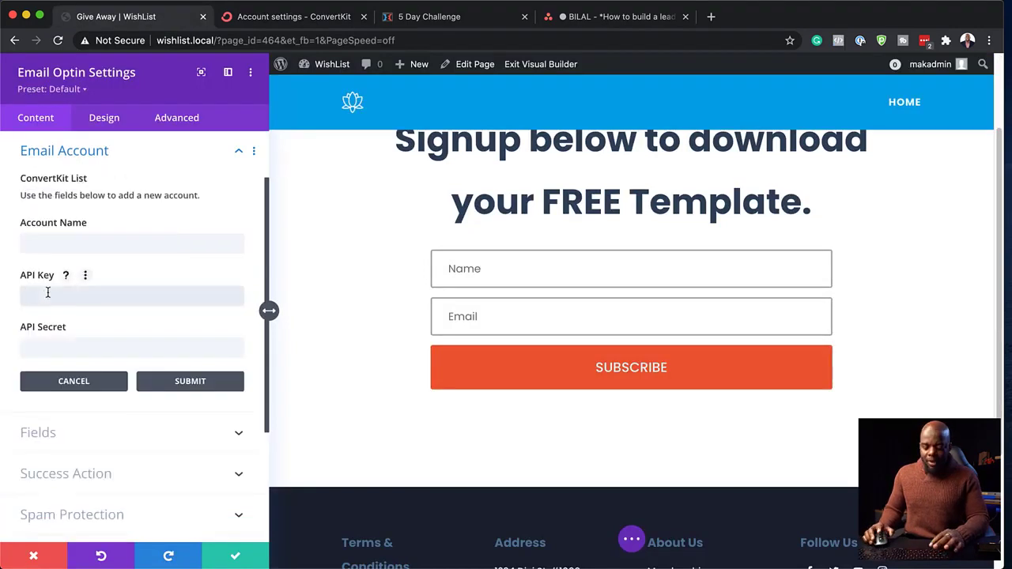
pyautogui.hotkey('ctrl', 'v')
pyautogui.hotkey('ctrl', 'Tab')
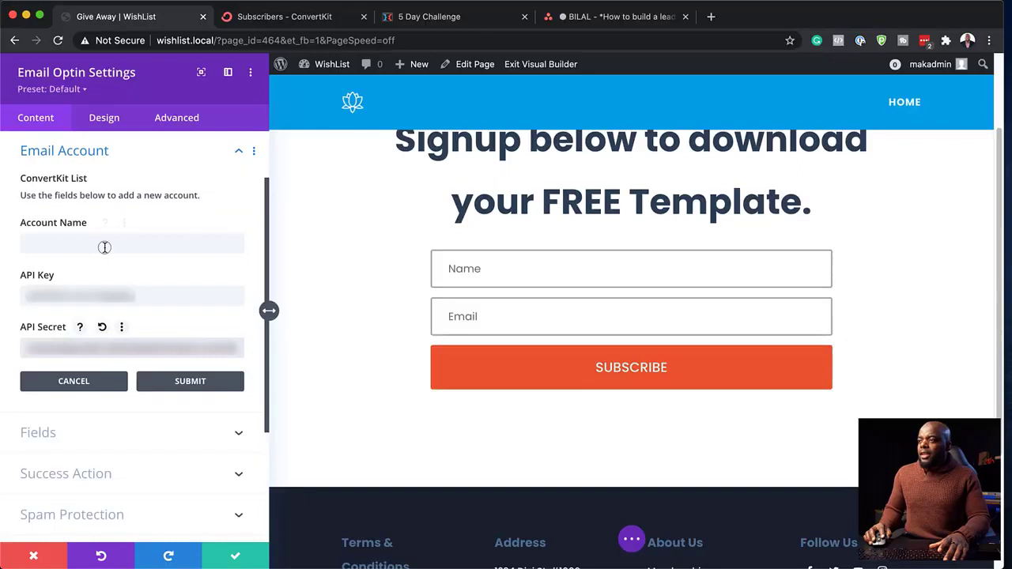
pyautogui.click(112, 243)
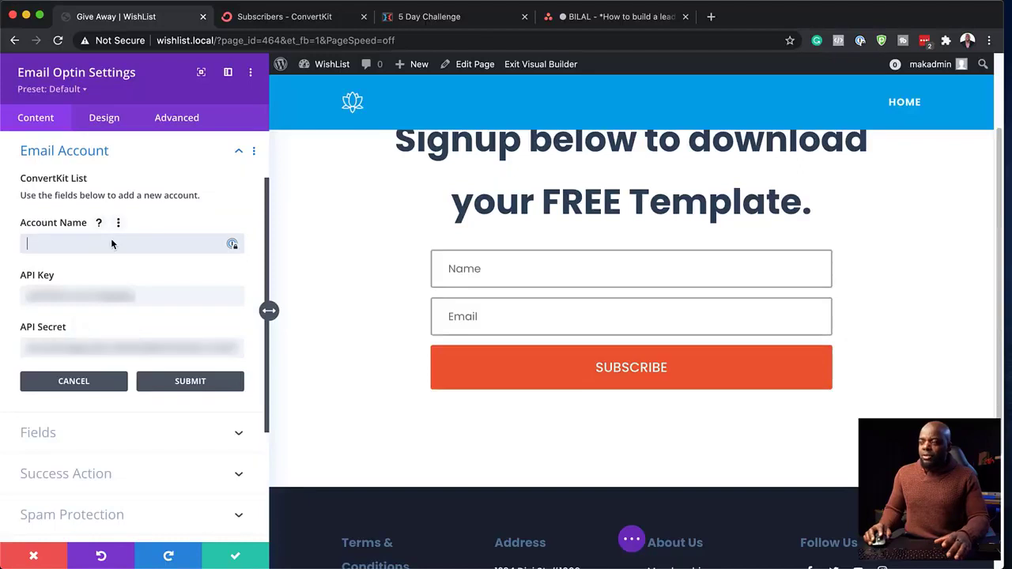
pyautogui.write('Gi')
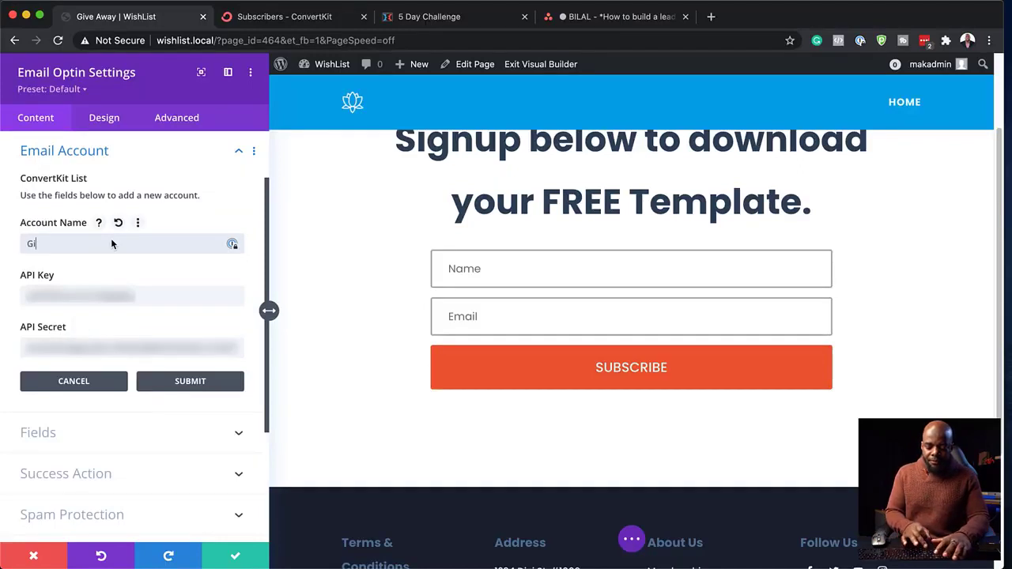
pyautogui.write('ve Away')
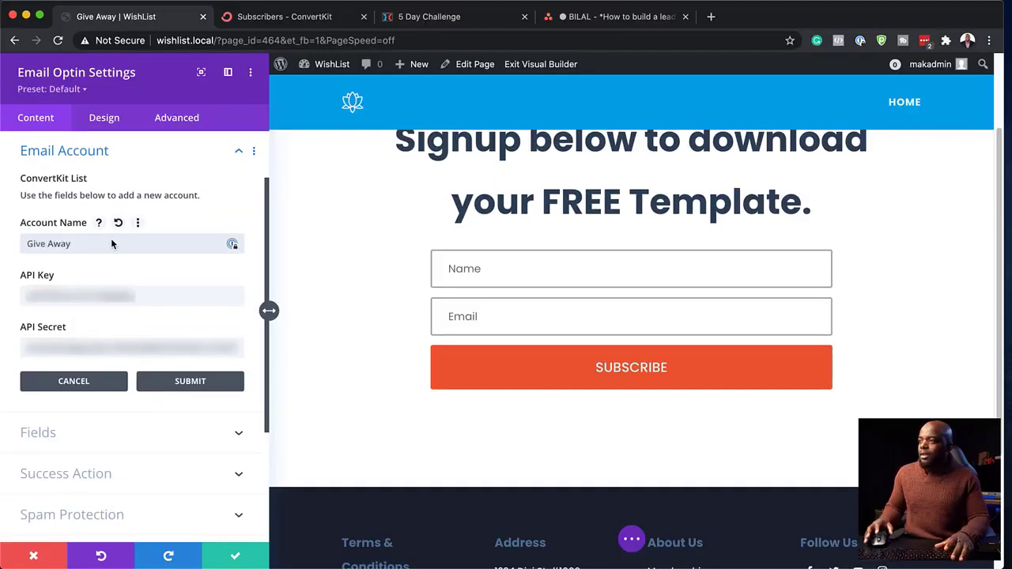
pyautogui.click(190, 381)
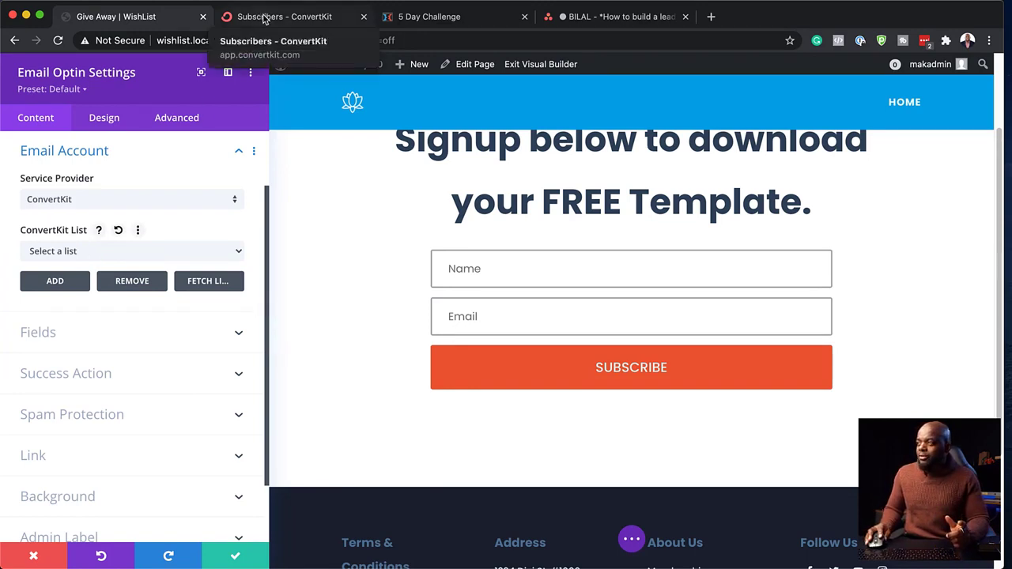
# - Set the ConvertKit list to Give Away, save the opt-in settings, and exit the builder
pyautogui.click(173, 251)
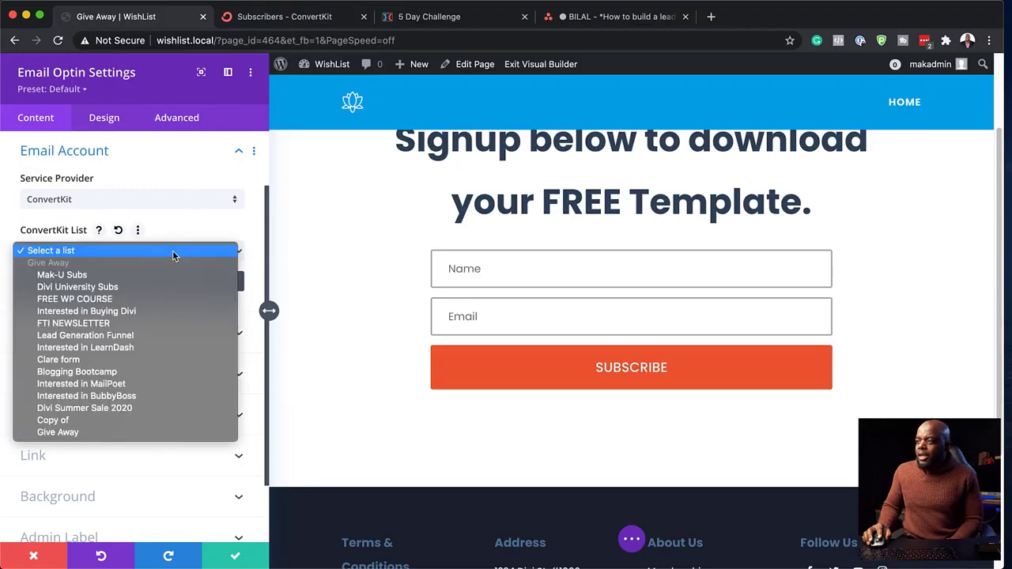
pyautogui.click(104, 432)
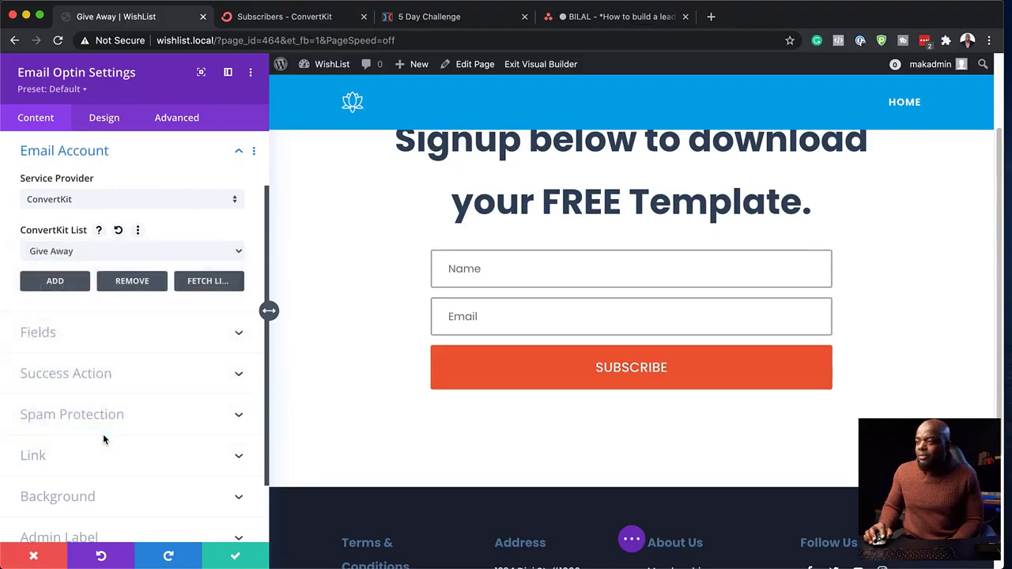
pyautogui.click(237, 560)
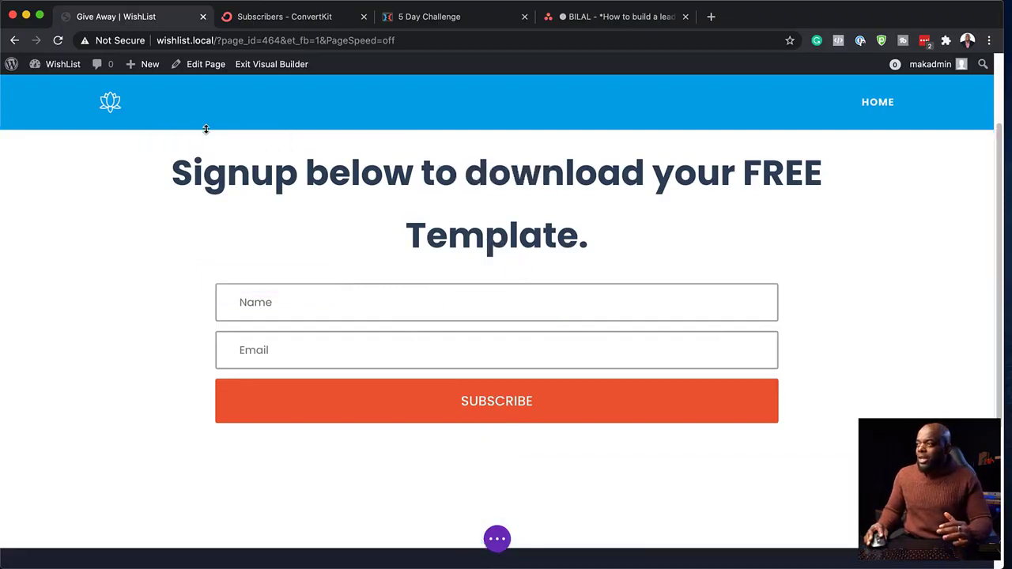
pyautogui.scroll(-2, 391, 462)
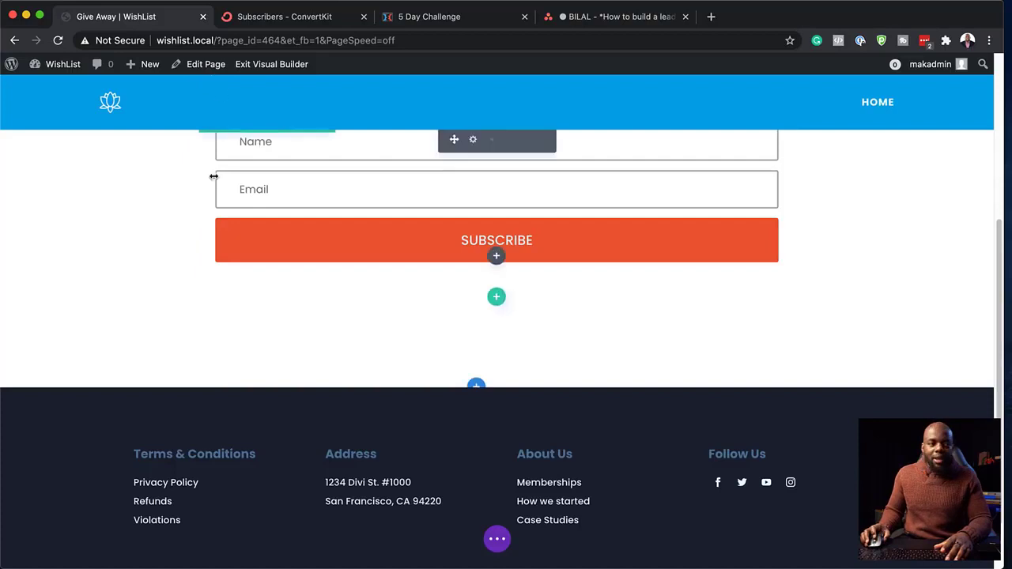
pyautogui.click(203, 68)
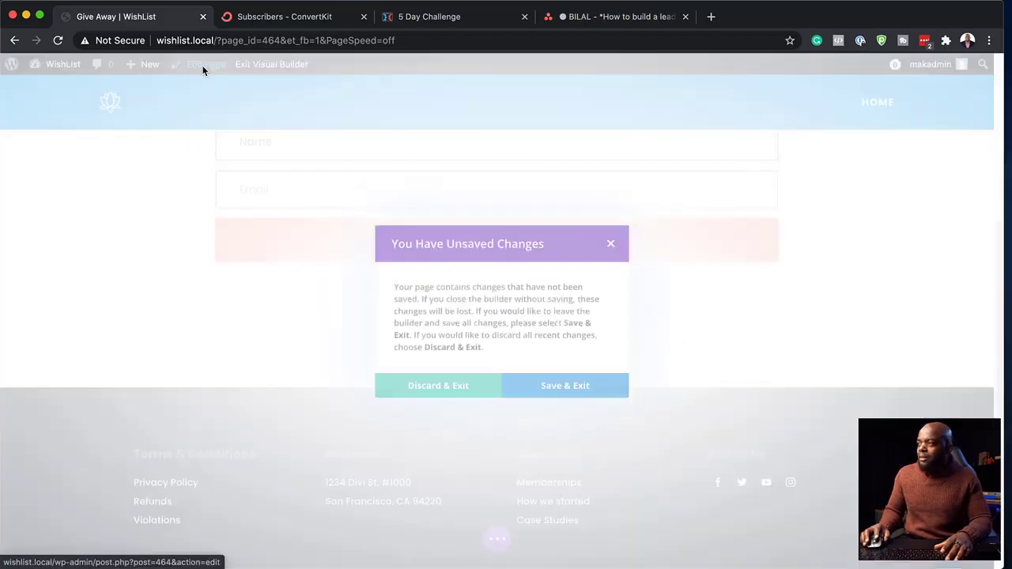
# - Save and exit the builder, then set the page template to Blank Page
pyautogui.click(569, 393)
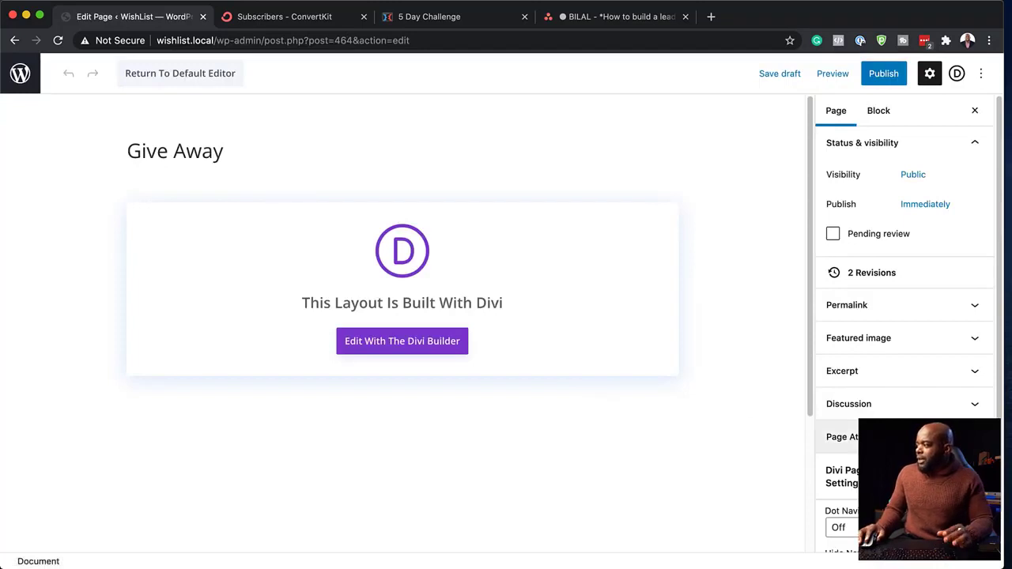
pyautogui.scroll(-2, 900, 404)
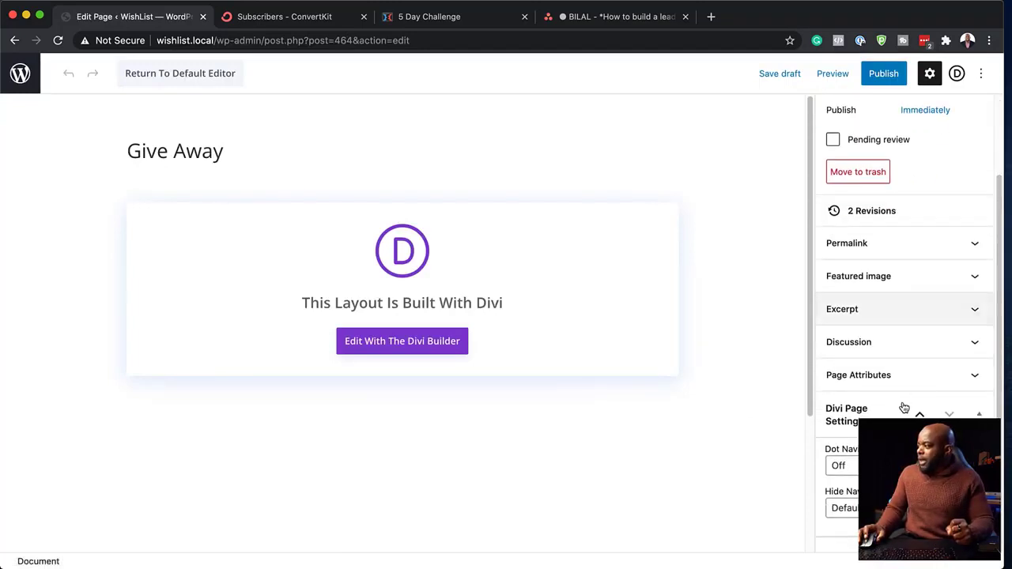
pyautogui.click(873, 377)
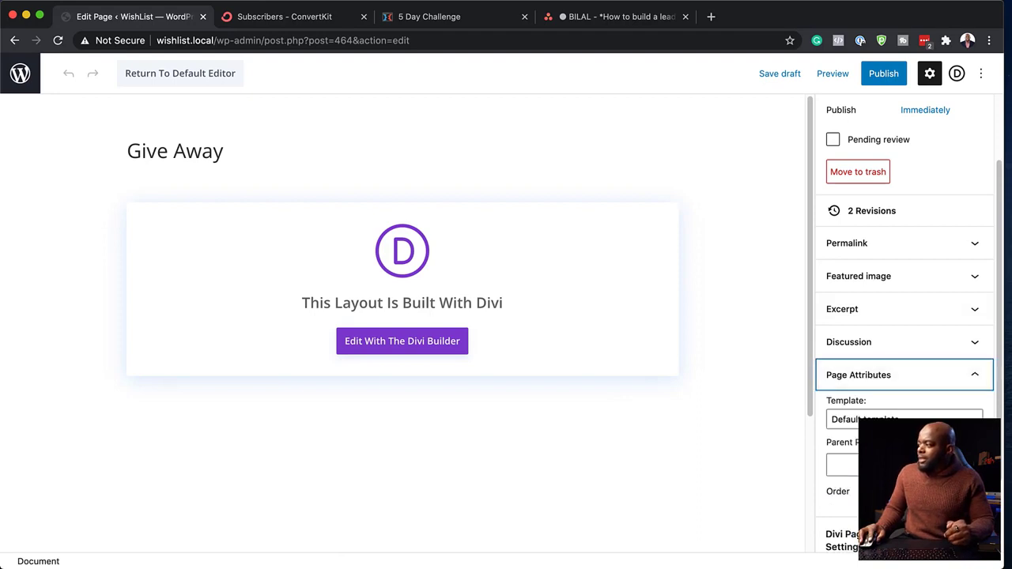
pyautogui.click(898, 419)
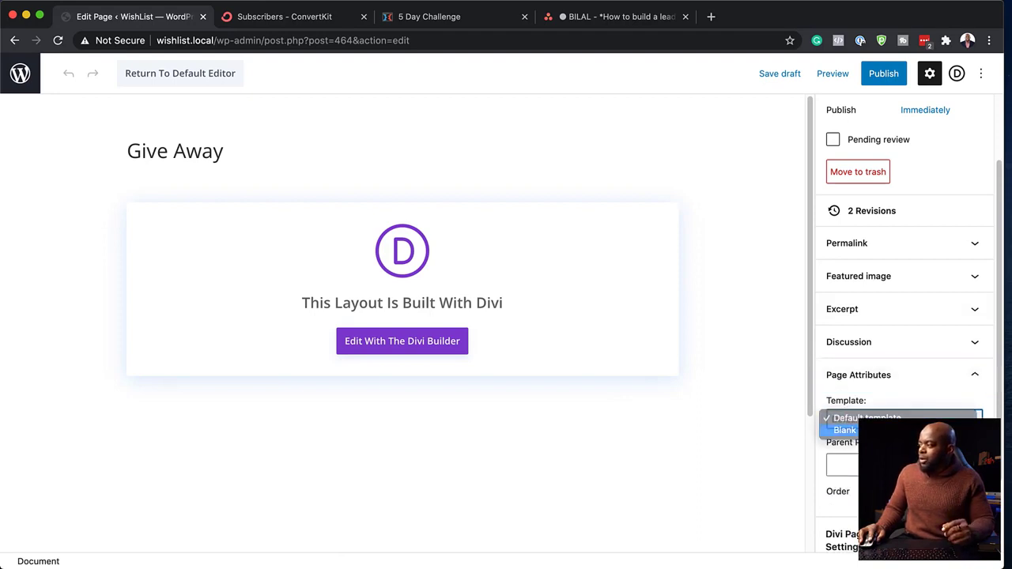
pyautogui.click(898, 430)
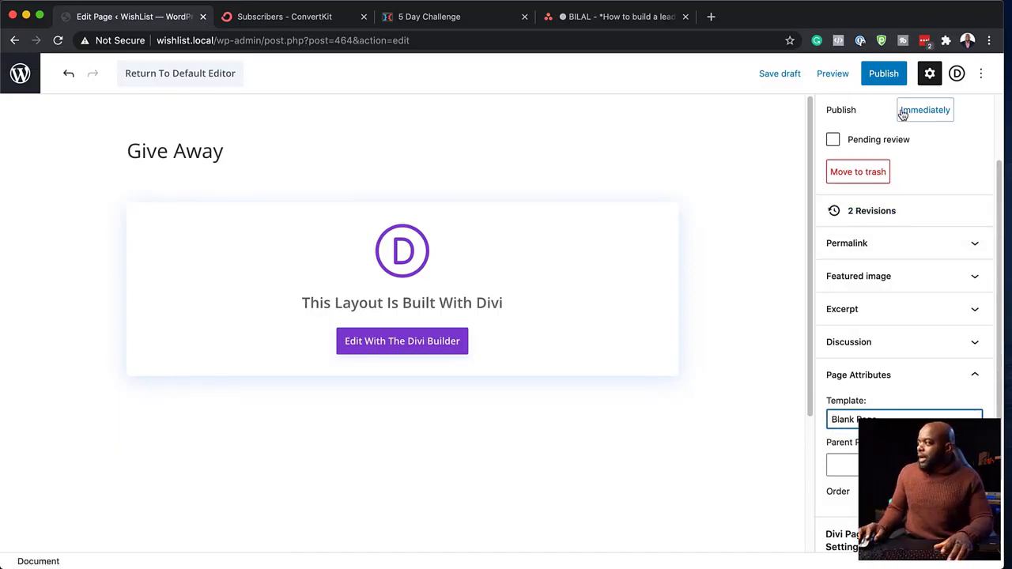
# - Publish the Give Away page and return to the WordPress admin
pyautogui.click(880, 74)
pyautogui.click(879, 73)
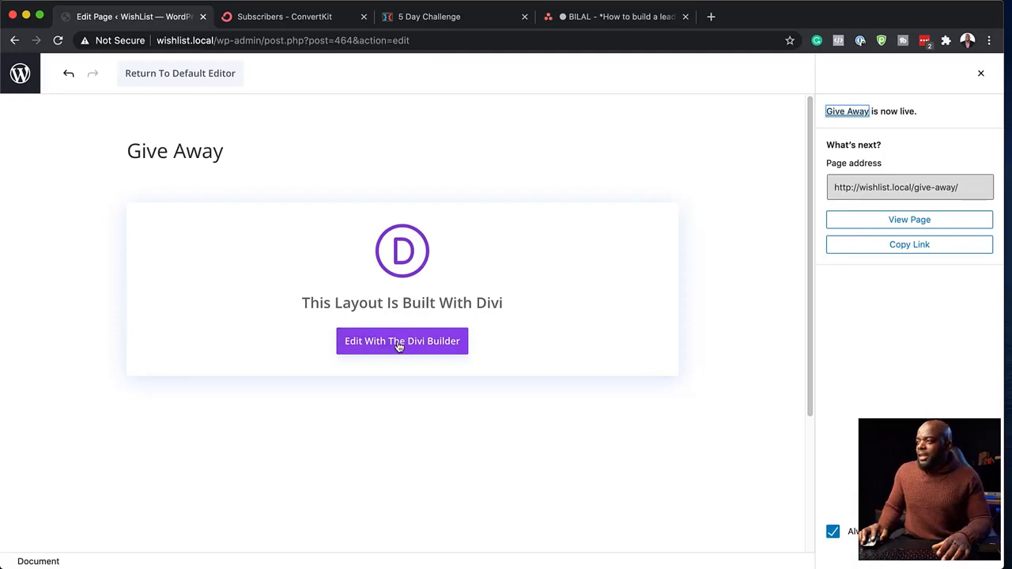
pyautogui.click(21, 75)
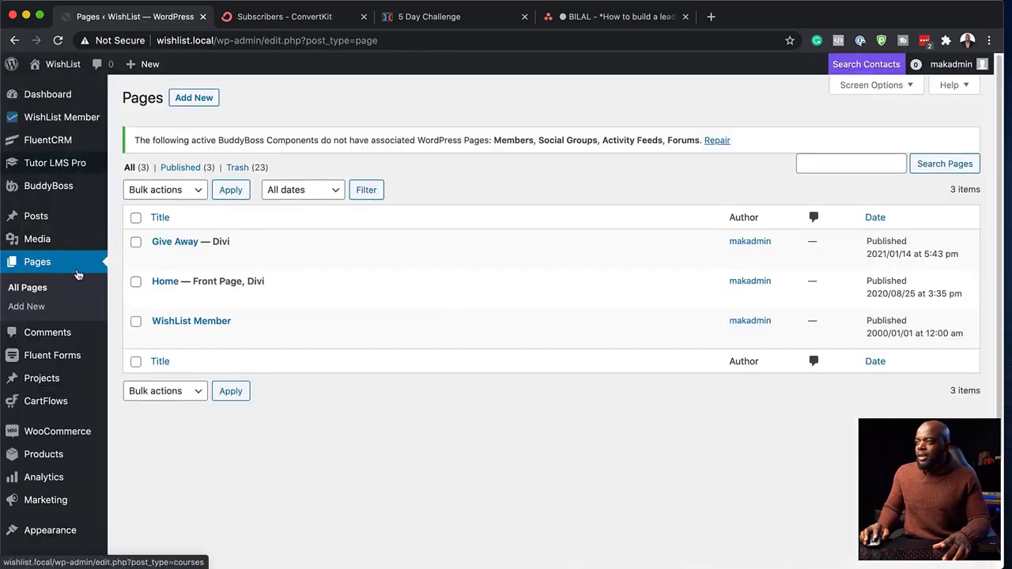
# - Create a new page titled 'Thank You' and enable the Divi Builder on it
pyautogui.click(26, 306)
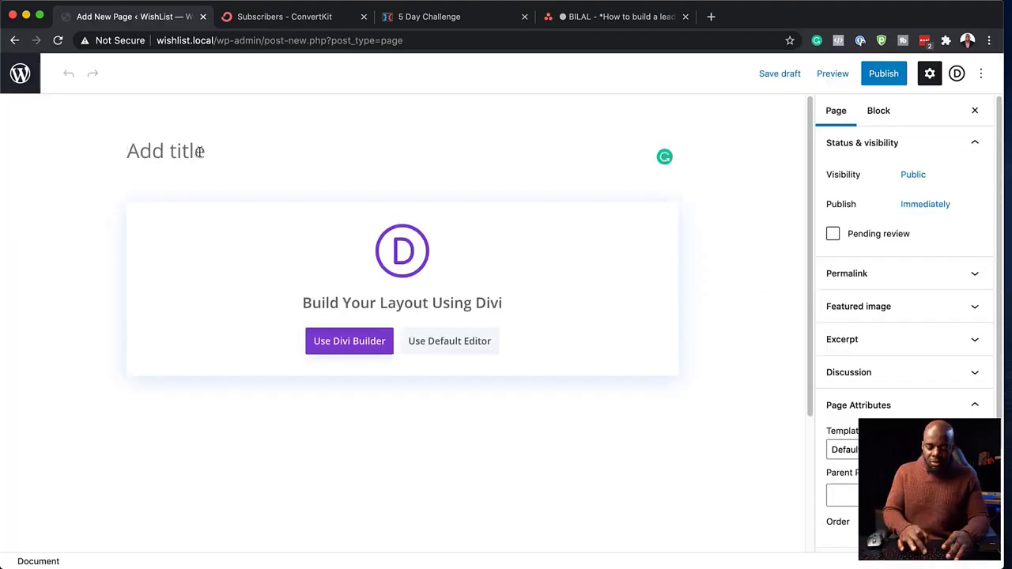
pyautogui.write('Thank Yo')
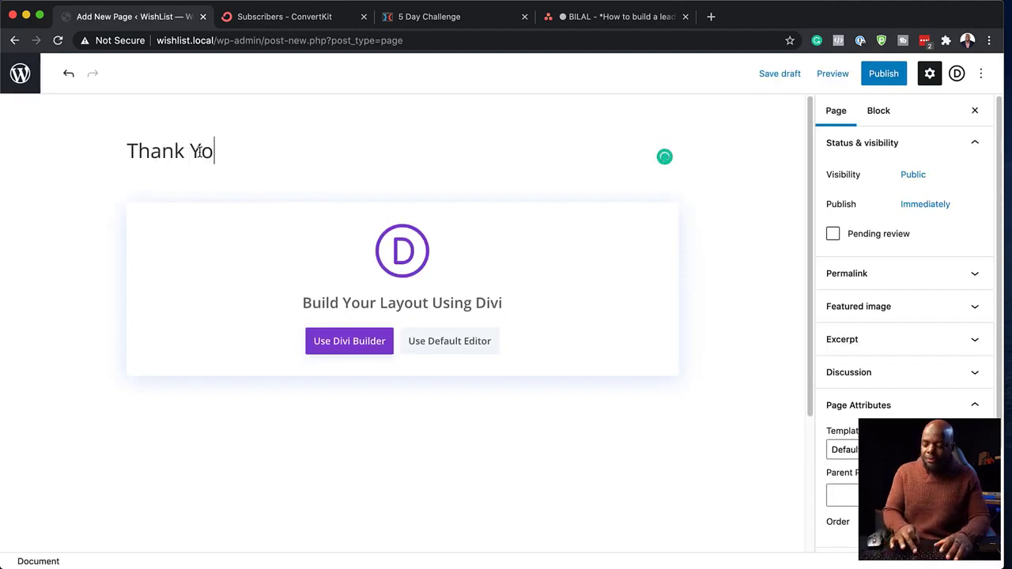
pyautogui.write('u')
pyautogui.click(353, 344)
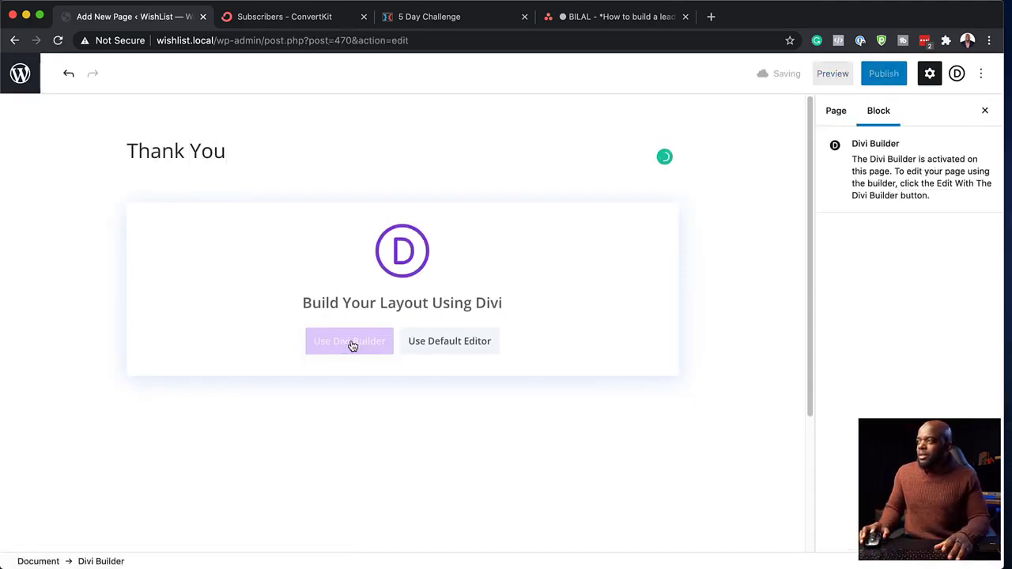
# - Add a centred Text module reading 'Thank You!' to a new layout
pyautogui.click(271, 336)
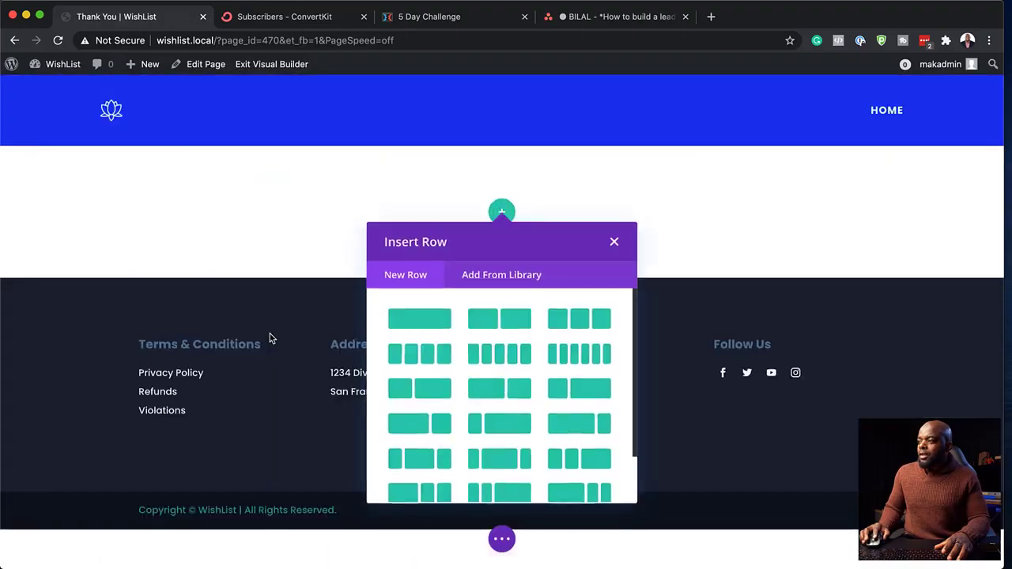
pyautogui.press('super+r')
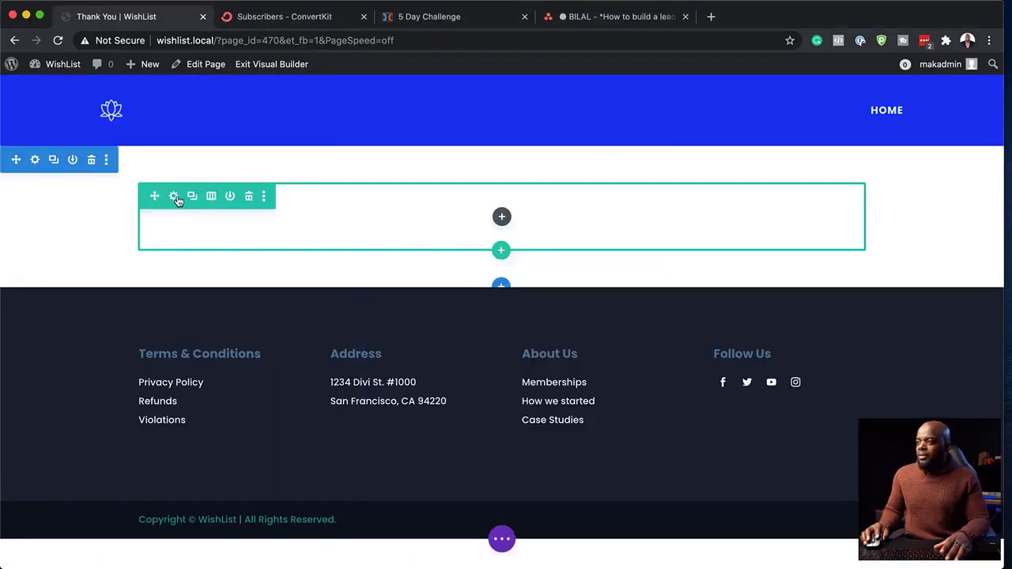
pyautogui.click(503, 217)
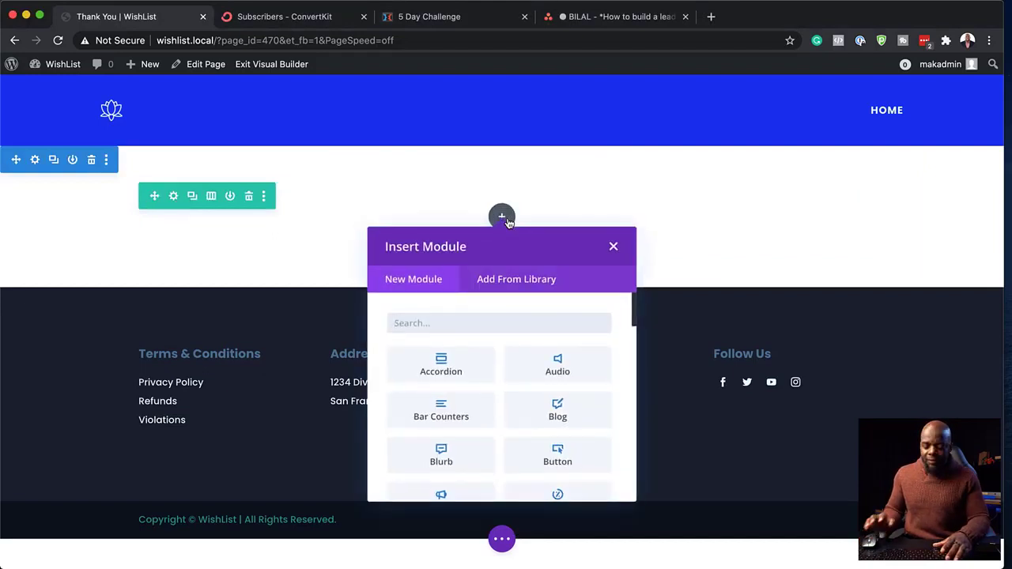
pyautogui.write('text')
pyautogui.click(441, 365)
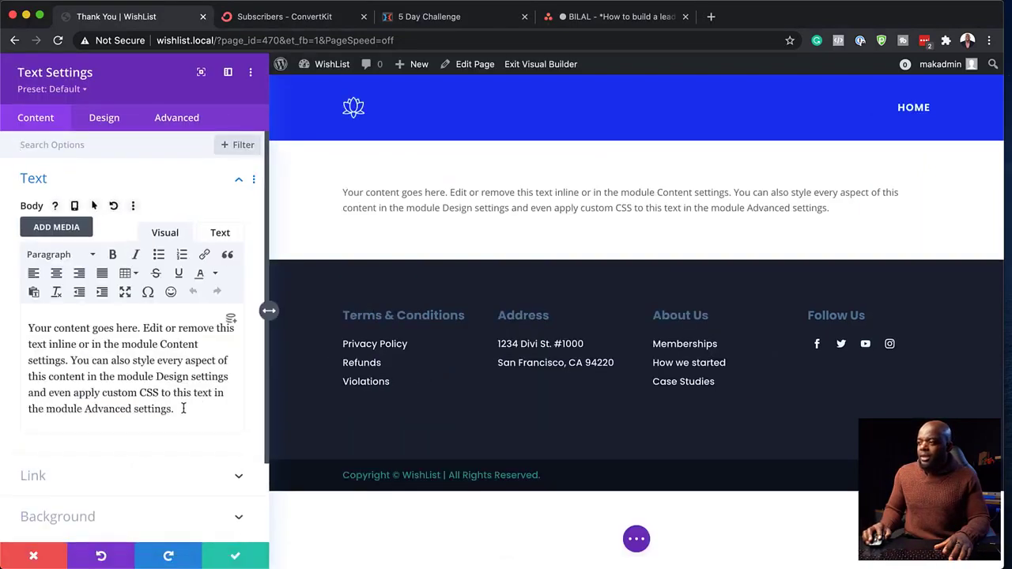
pyautogui.moveTo(180, 409); pyautogui.dragTo(9, 327)
pyautogui.write('Th')
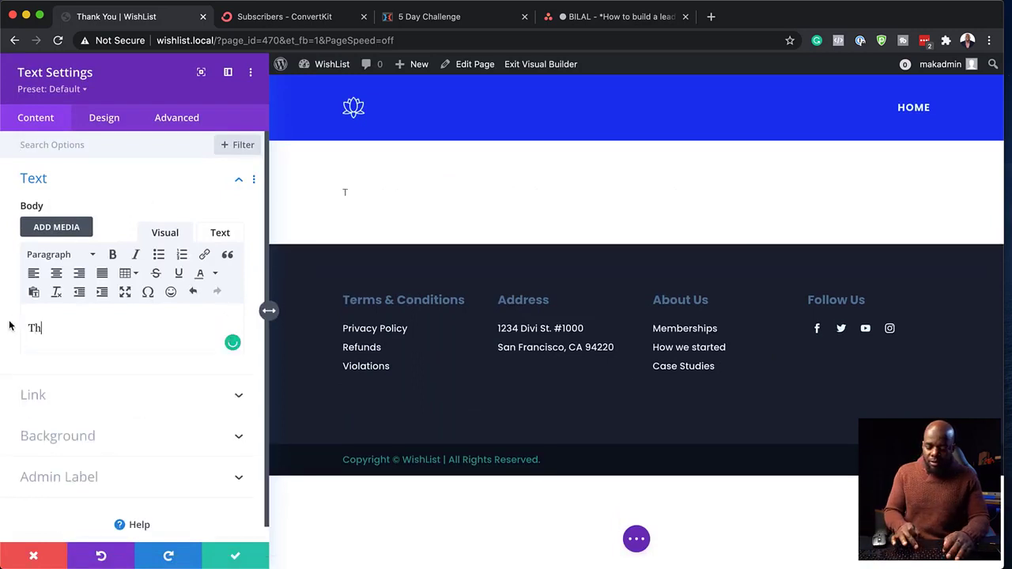
pyautogui.write('ank You!')
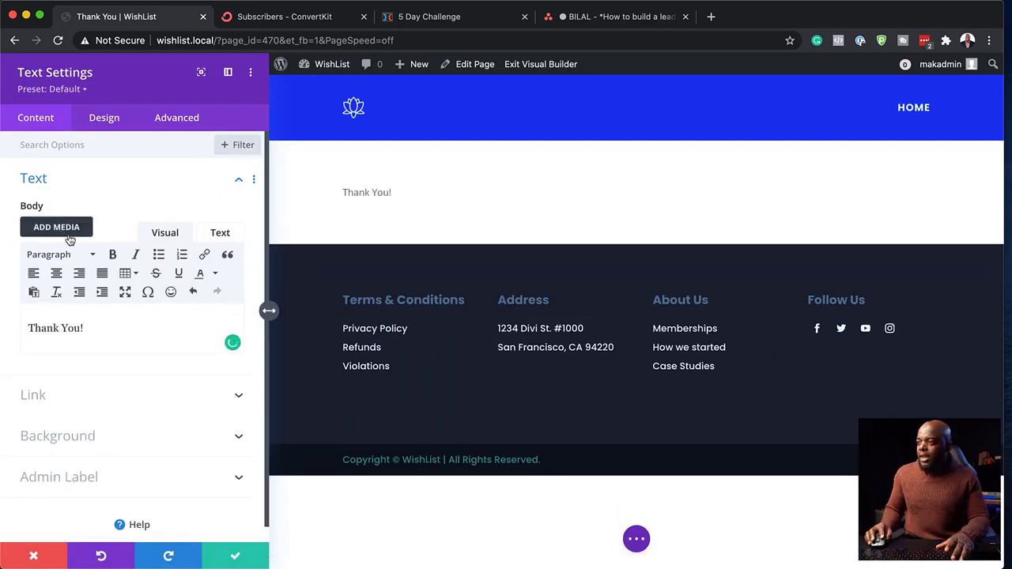
pyautogui.click(56, 274)
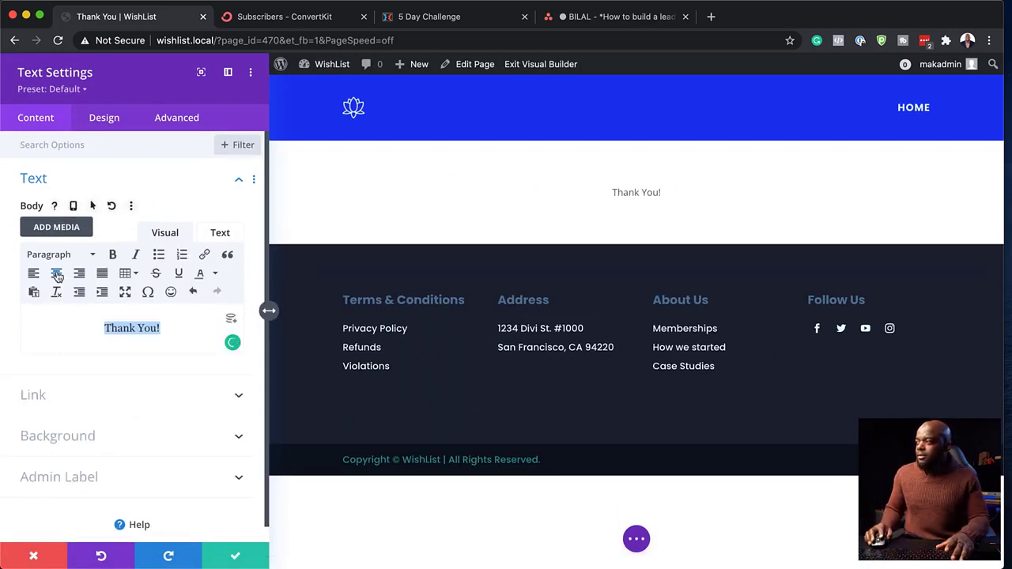
# - Style the text dark navy in Poppins at 26px and save
pyautogui.click(107, 115)
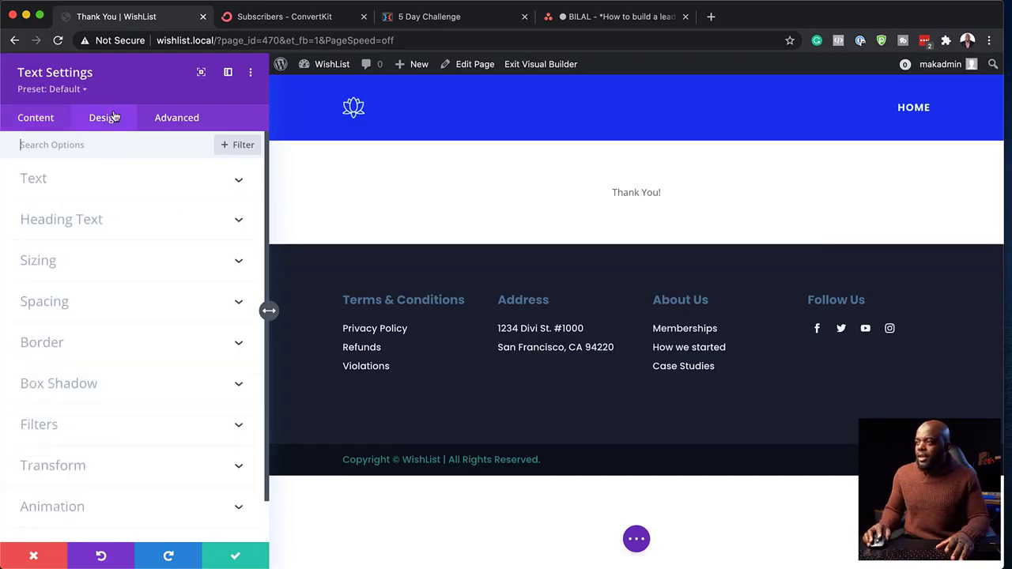
pyautogui.click(53, 183)
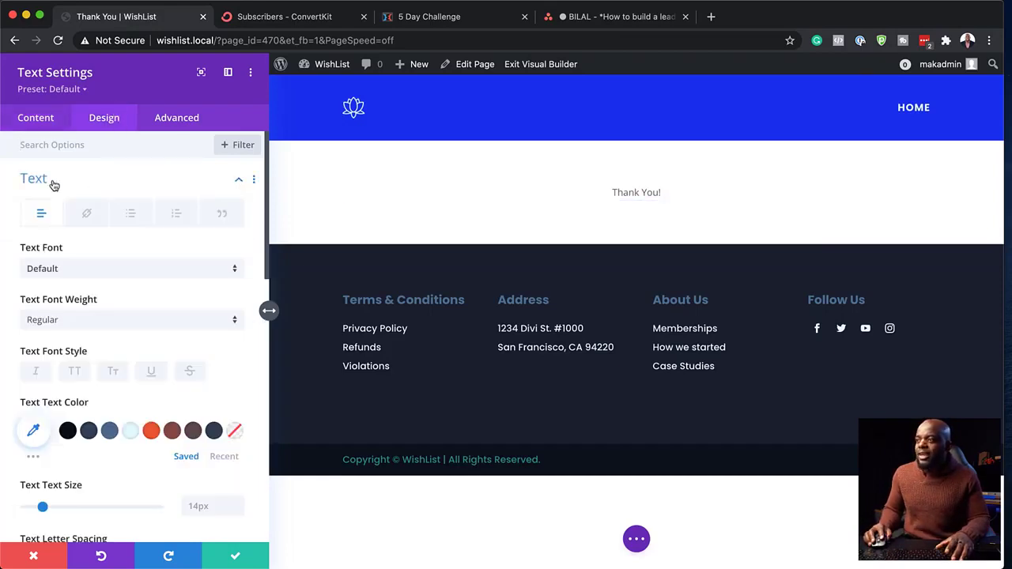
pyautogui.click(88, 430)
pyautogui.click(103, 271)
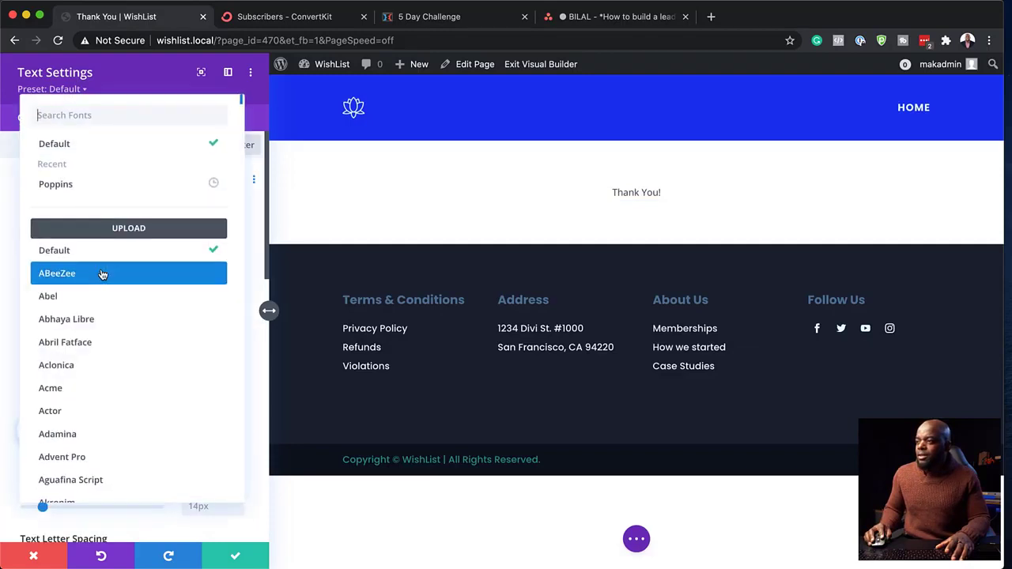
pyautogui.click(115, 194)
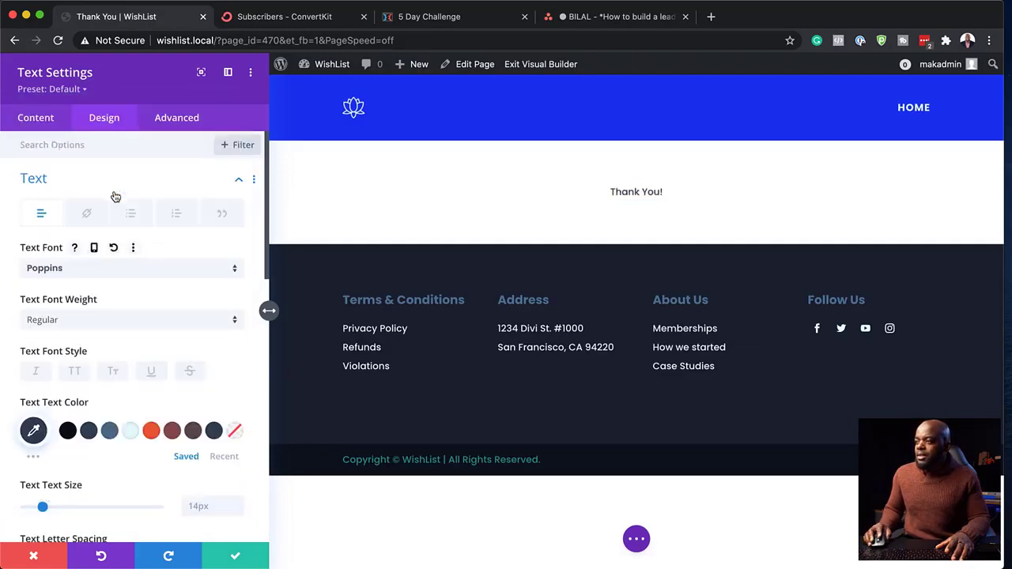
pyautogui.scroll(-3, 154, 454)
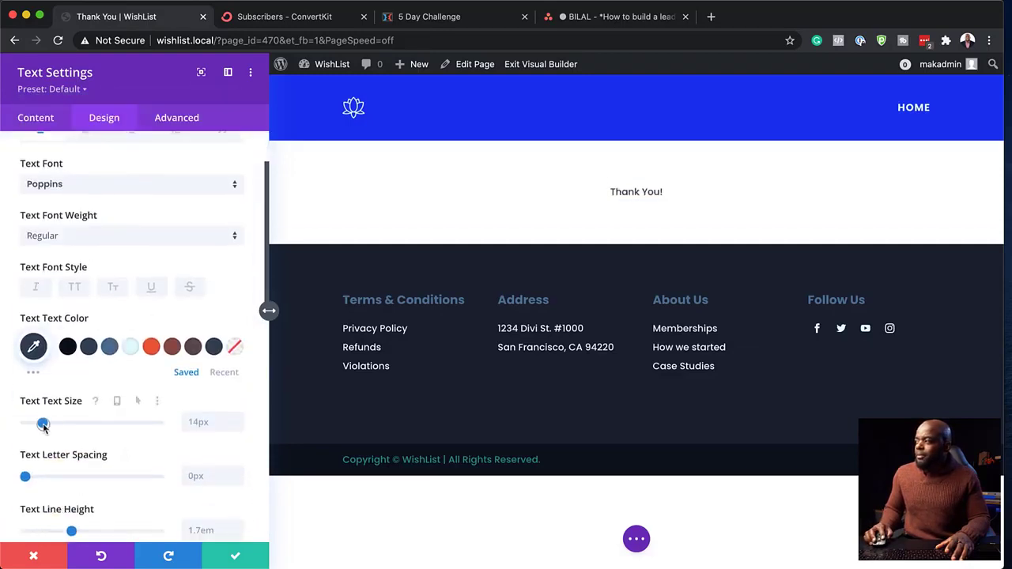
pyautogui.moveTo(43, 423); pyautogui.dragTo(59, 424)
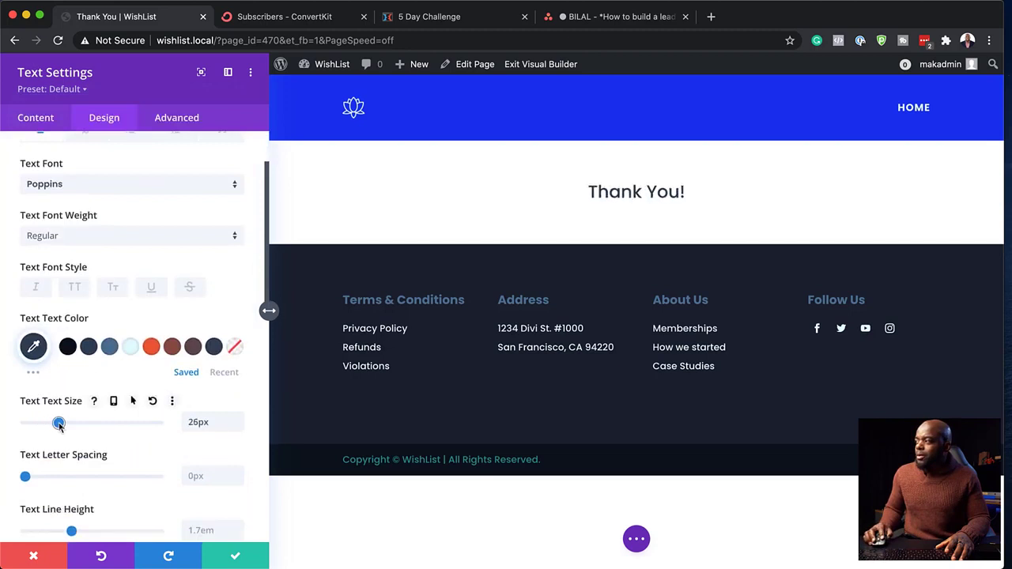
pyautogui.click(236, 559)
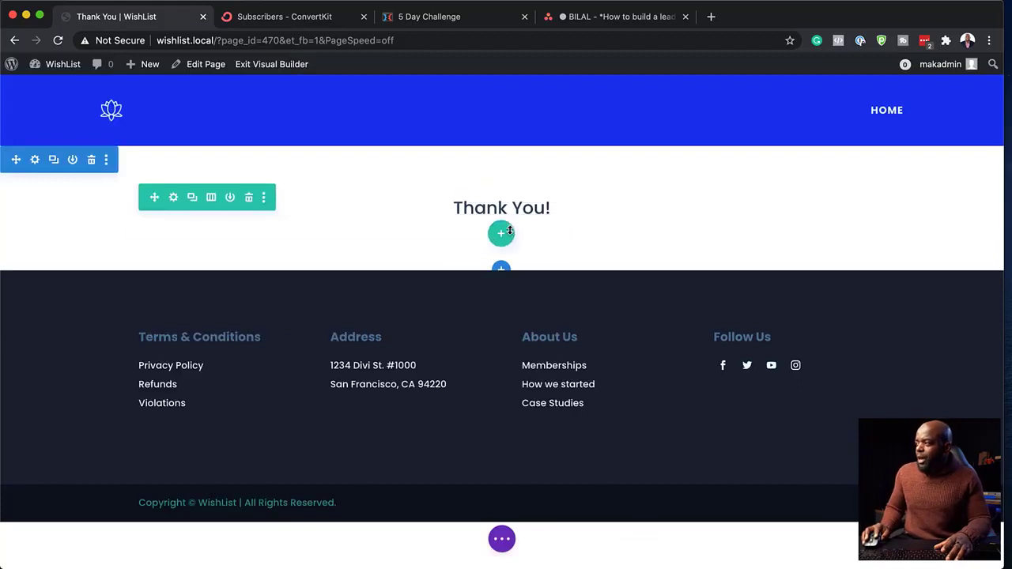
# - Add a centred Button module labelled 'Download Here' below the heading
pyautogui.click(501, 194)
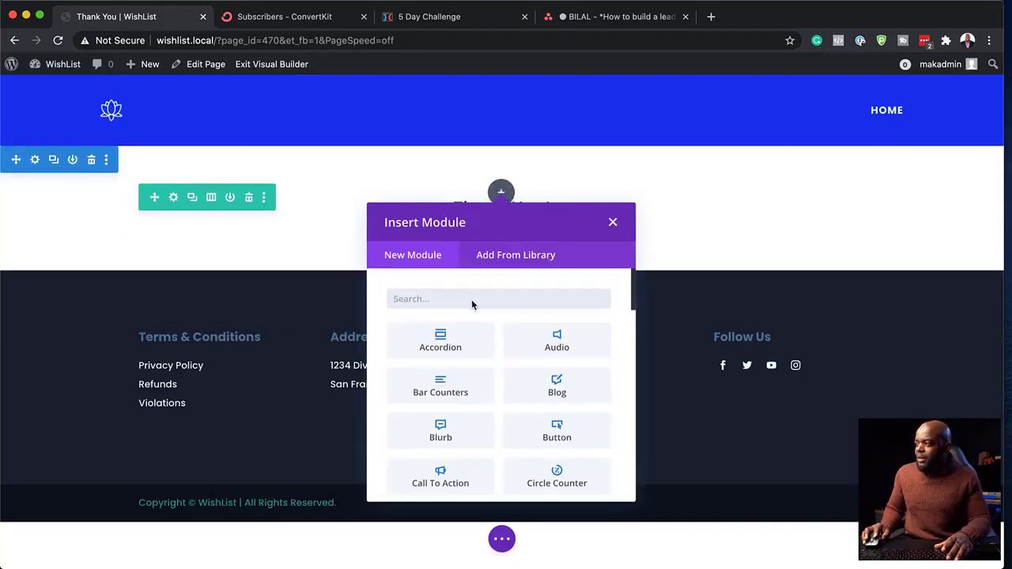
pyautogui.write('butt')
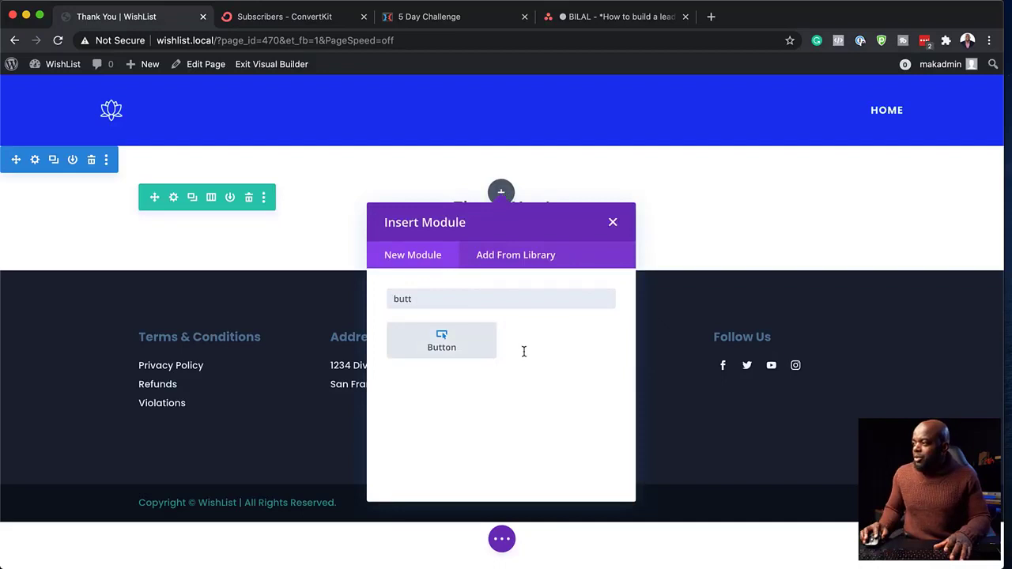
pyautogui.click(462, 341)
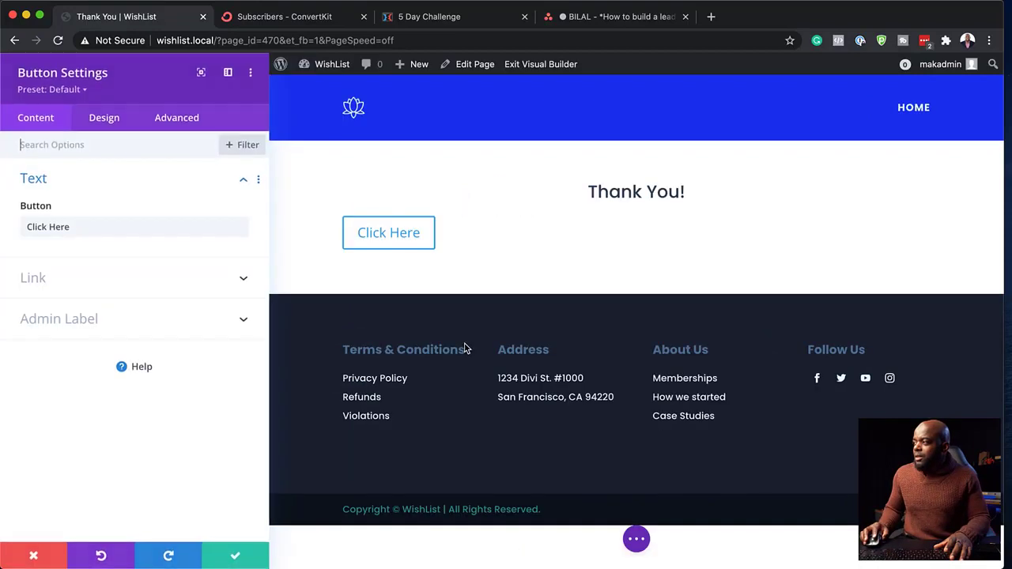
pyautogui.tripleClick(86, 227)
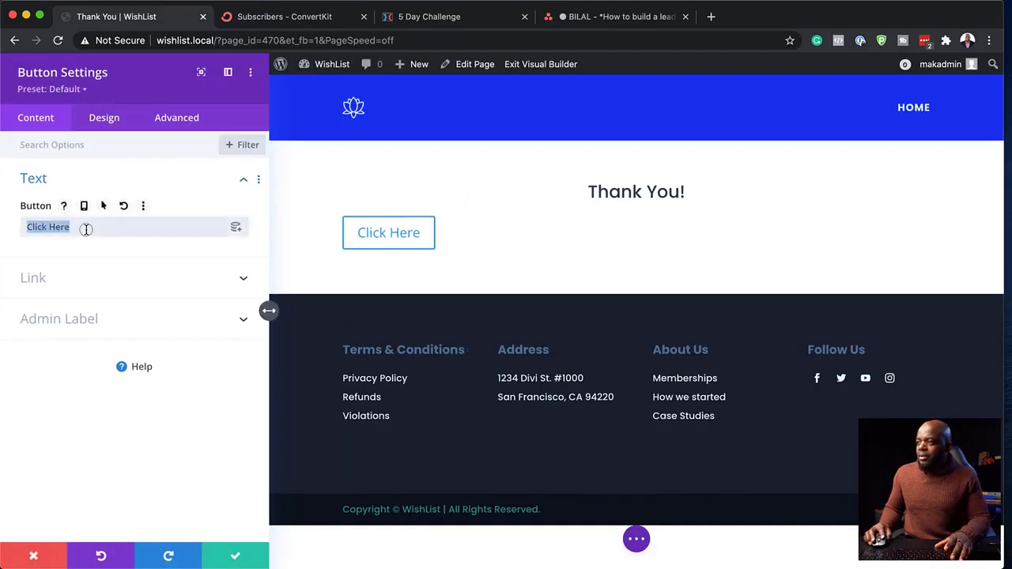
pyautogui.write('Download Here')
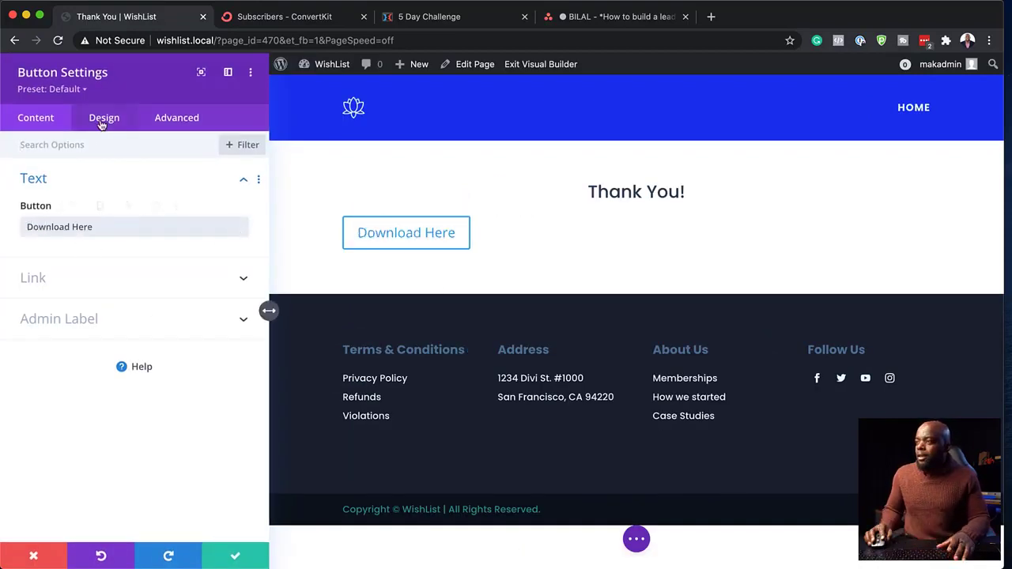
pyautogui.click(104, 120)
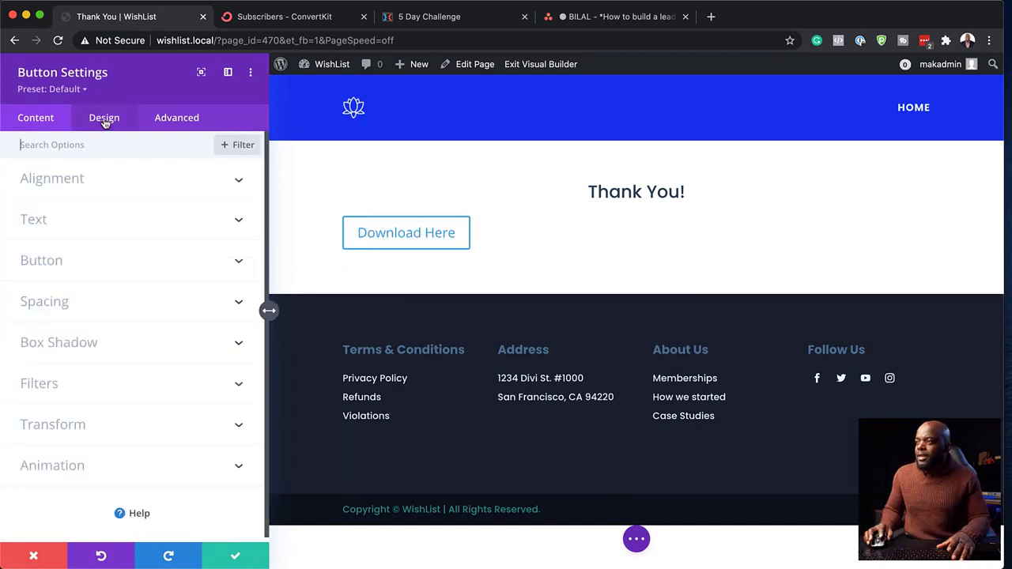
pyautogui.click(68, 180)
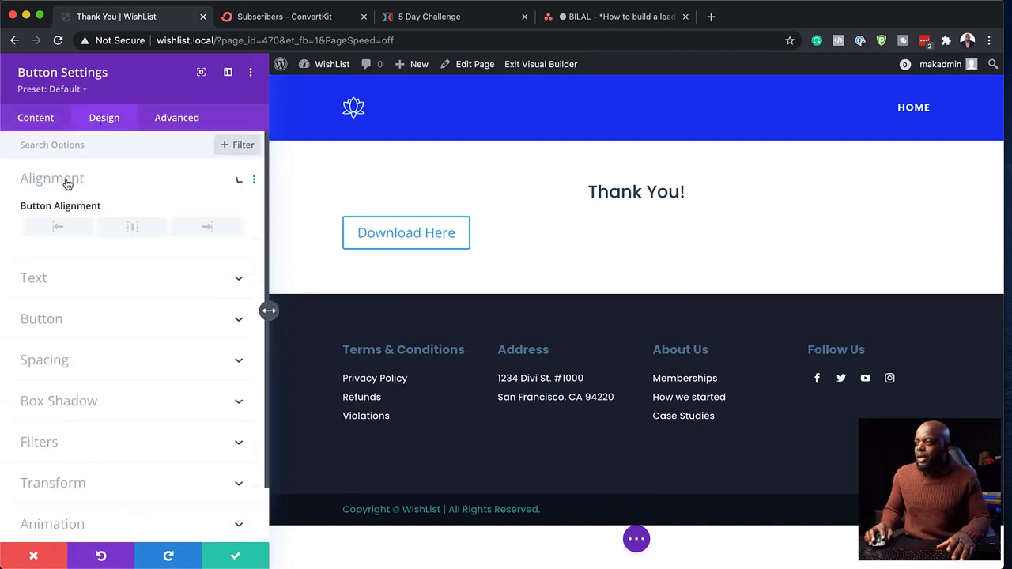
pyautogui.click(135, 229)
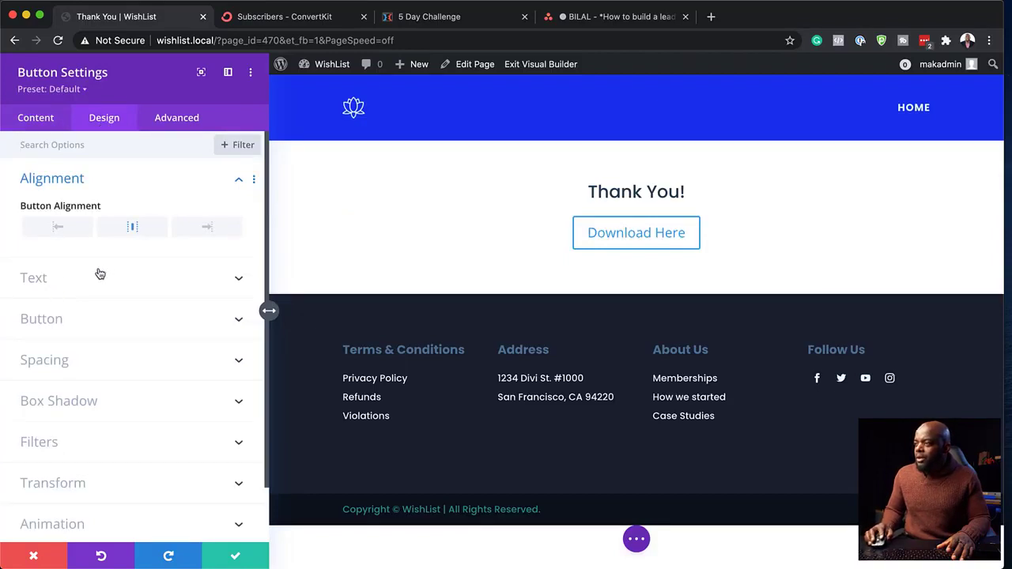
# - Give the button custom styles: light text, orange background and border, Poppins font; save
pyautogui.click(59, 321)
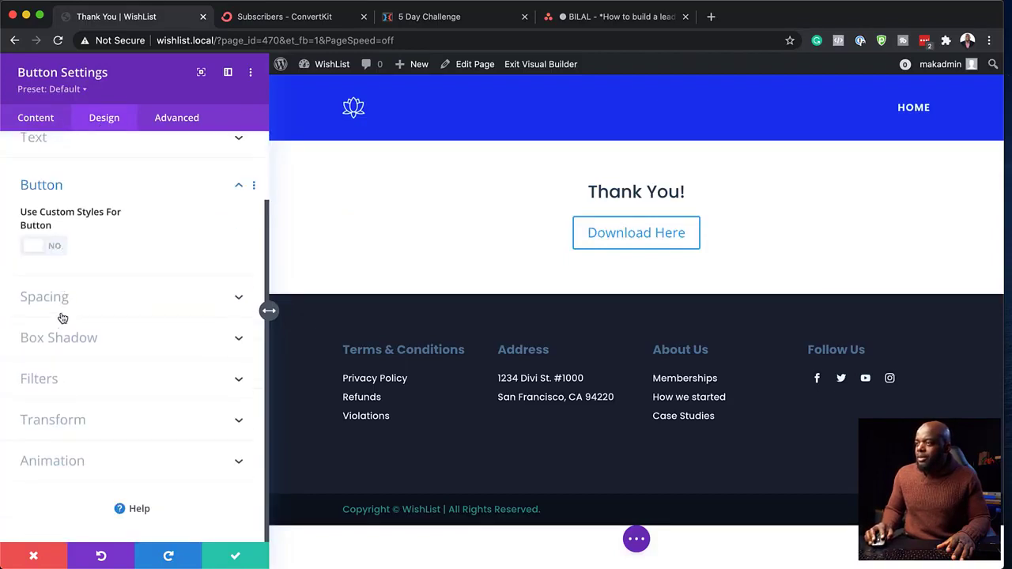
pyautogui.click(56, 248)
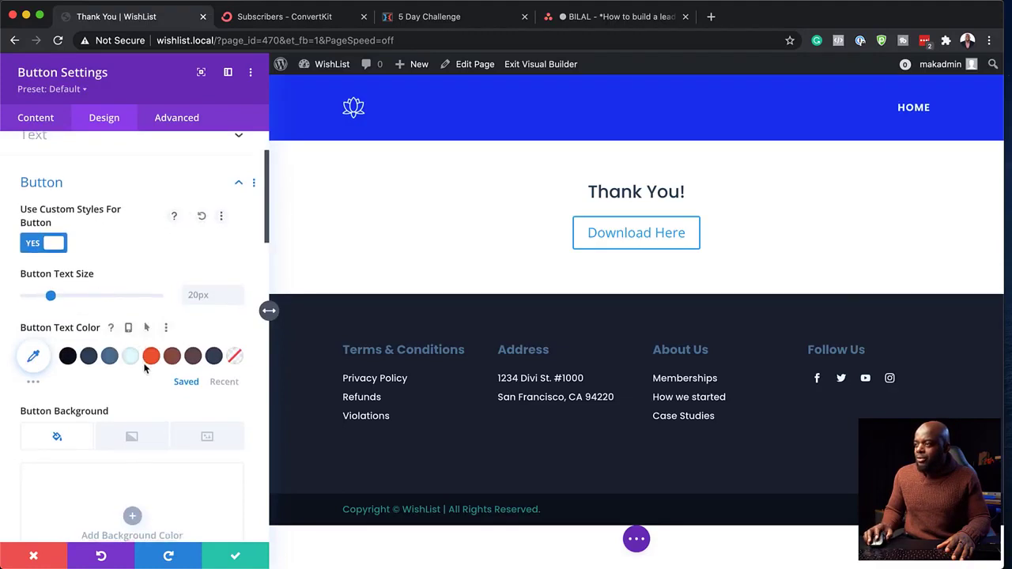
pyautogui.scroll(-1, 130, 338)
pyautogui.click(131, 338)
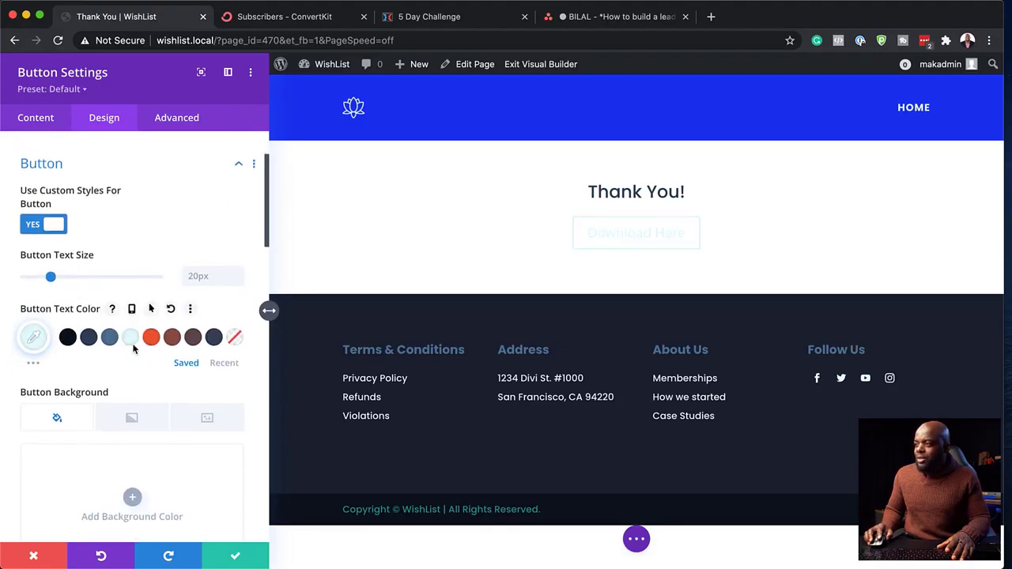
pyautogui.scroll(-3, 134, 342)
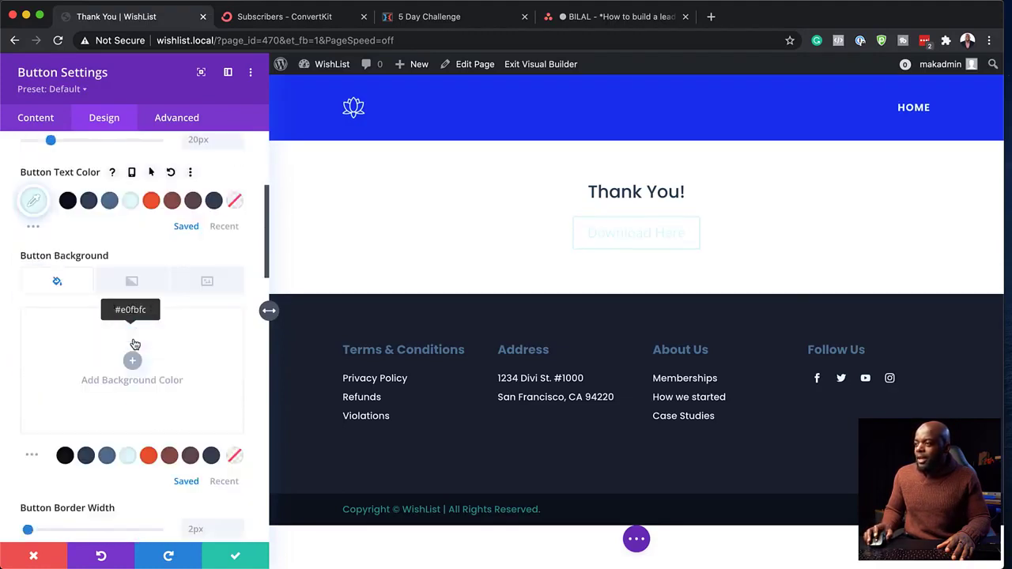
pyautogui.click(149, 455)
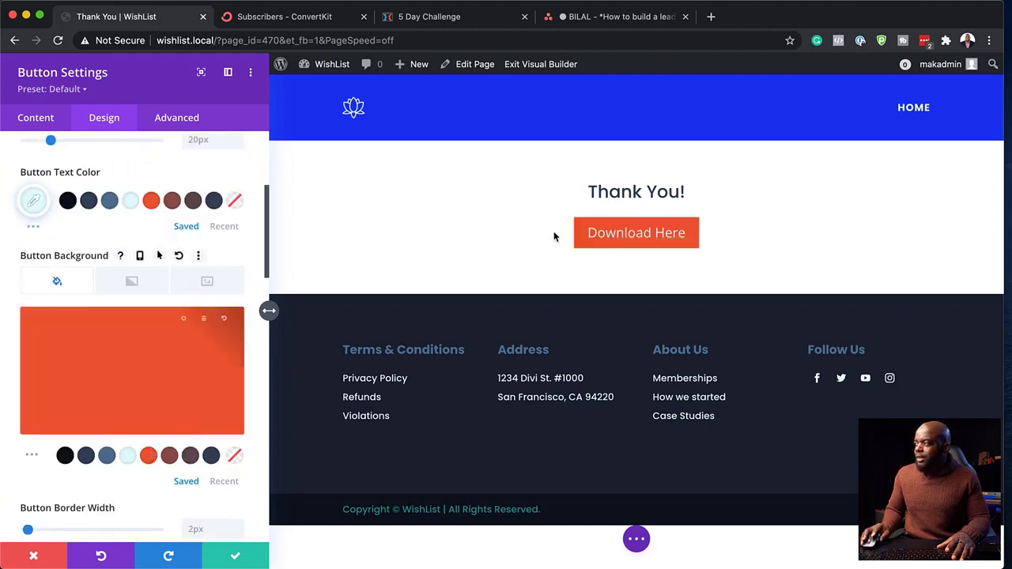
pyautogui.scroll(-4, 150, 411)
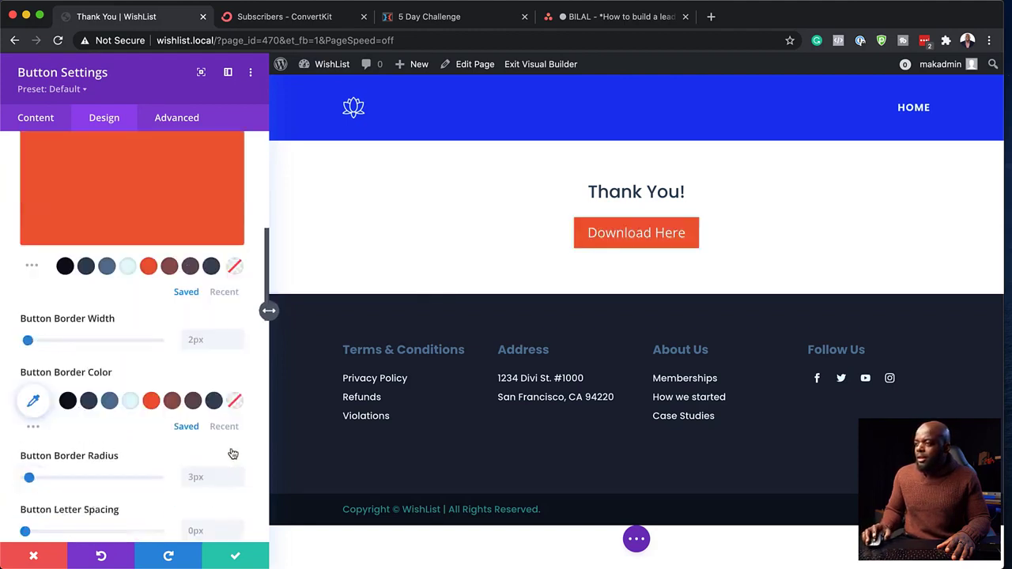
pyautogui.click(152, 404)
pyautogui.scroll(-4, 149, 431)
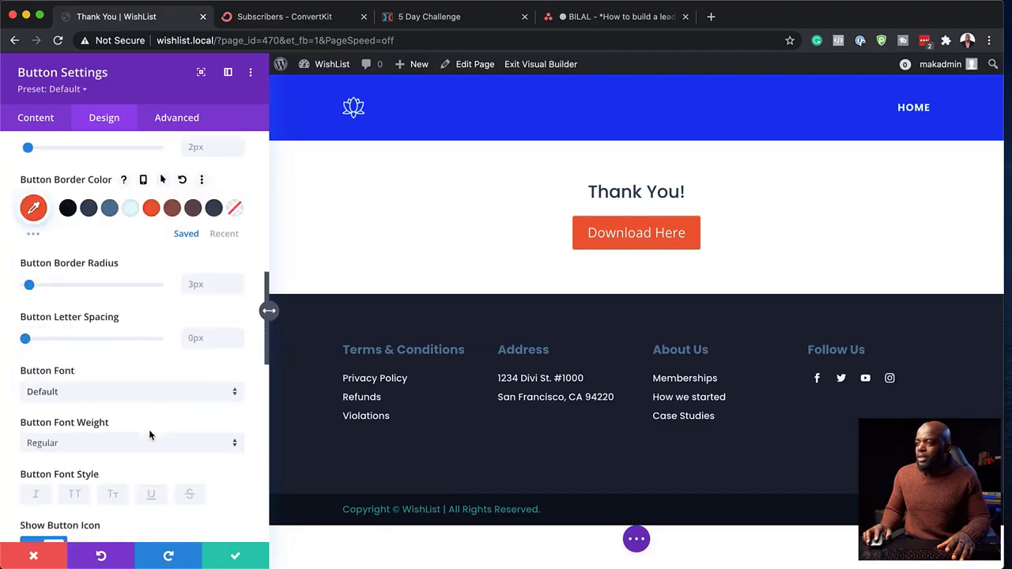
pyautogui.click(117, 393)
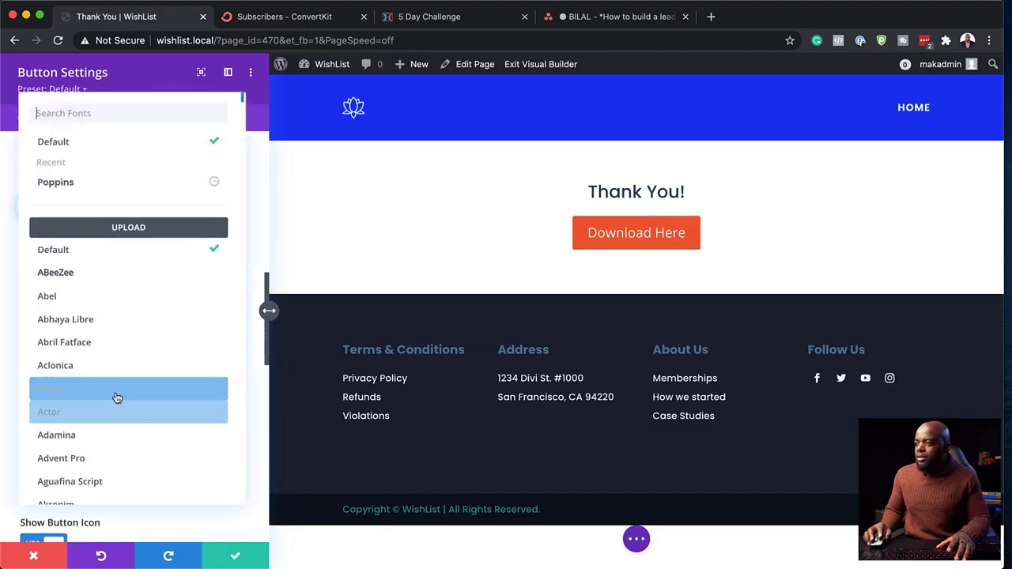
pyautogui.click(117, 183)
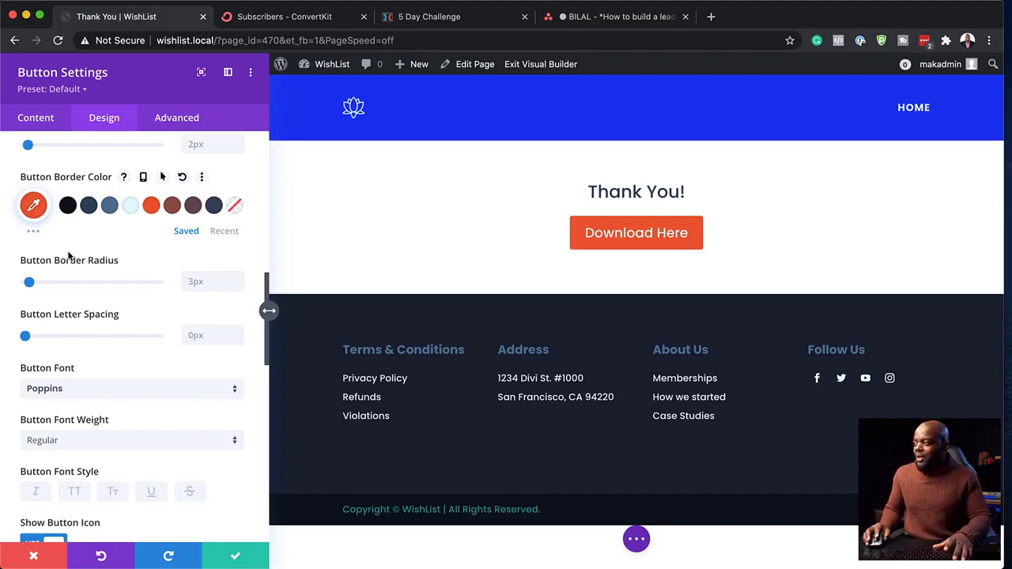
pyautogui.click(236, 558)
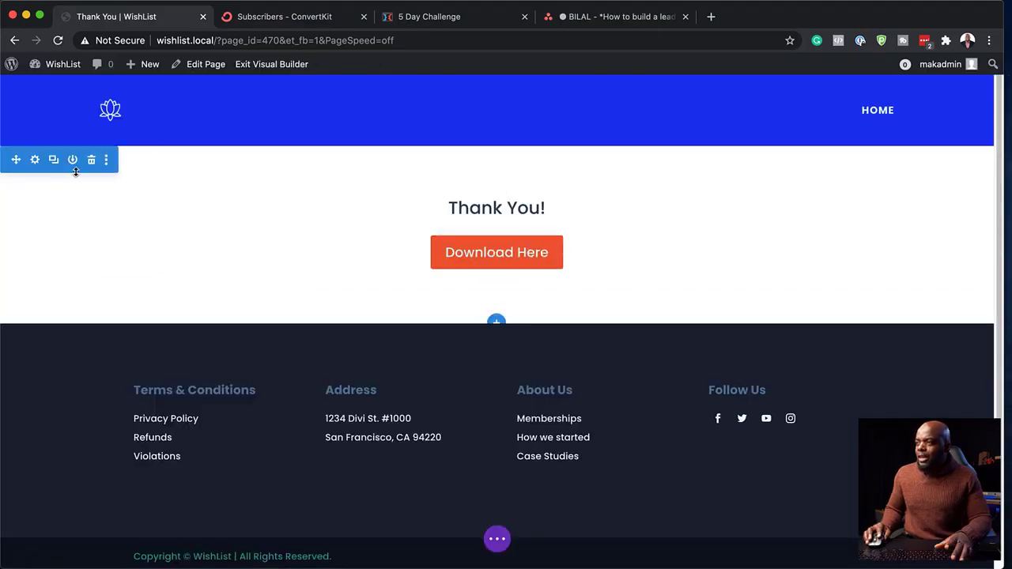
# - Give the Thank You section 10vw top and bottom padding, then expand the page-wide controls
pyautogui.click(36, 161)
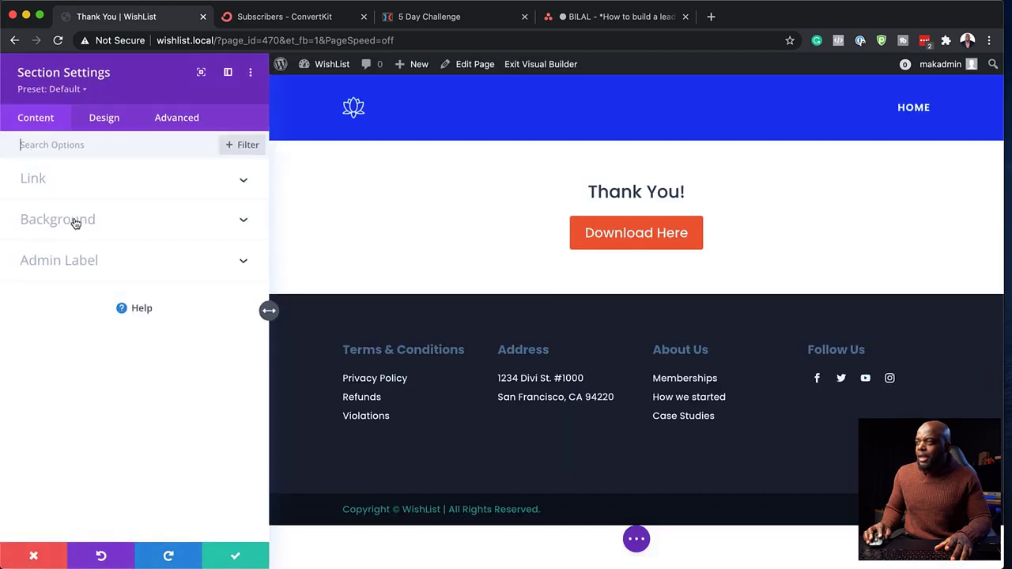
pyautogui.click(100, 121)
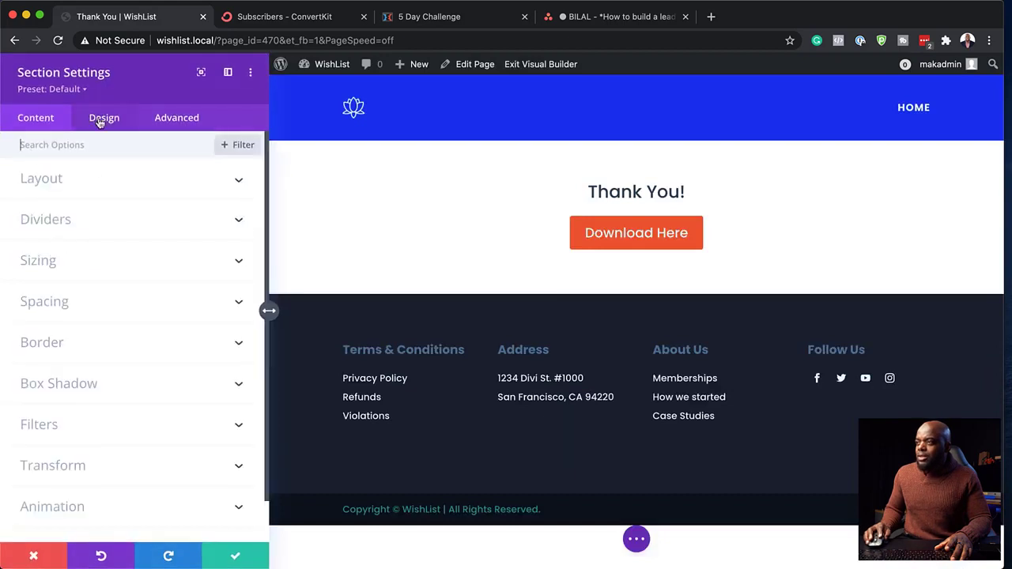
pyautogui.click(56, 308)
pyautogui.click(42, 269)
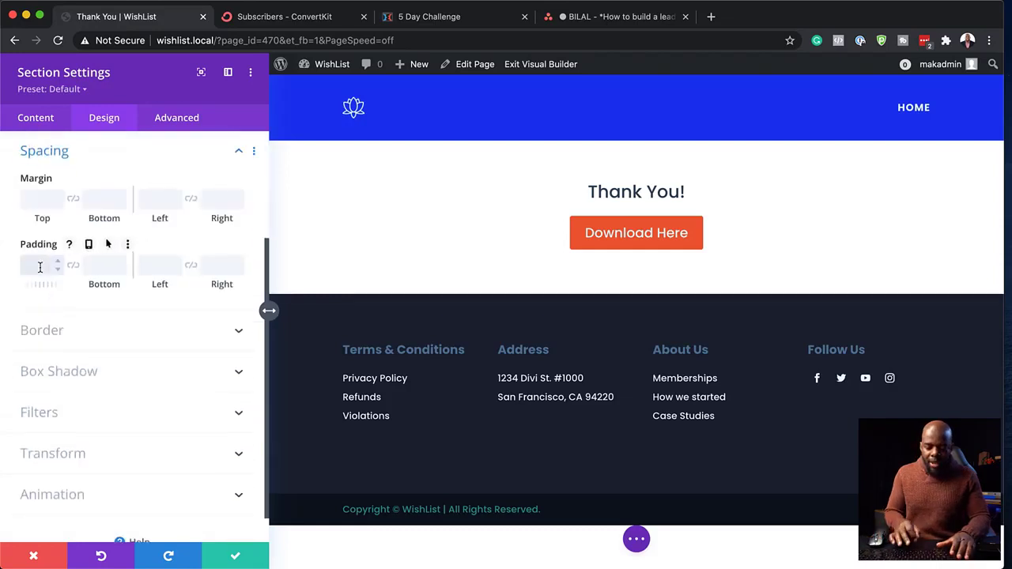
pyautogui.write('10vw')
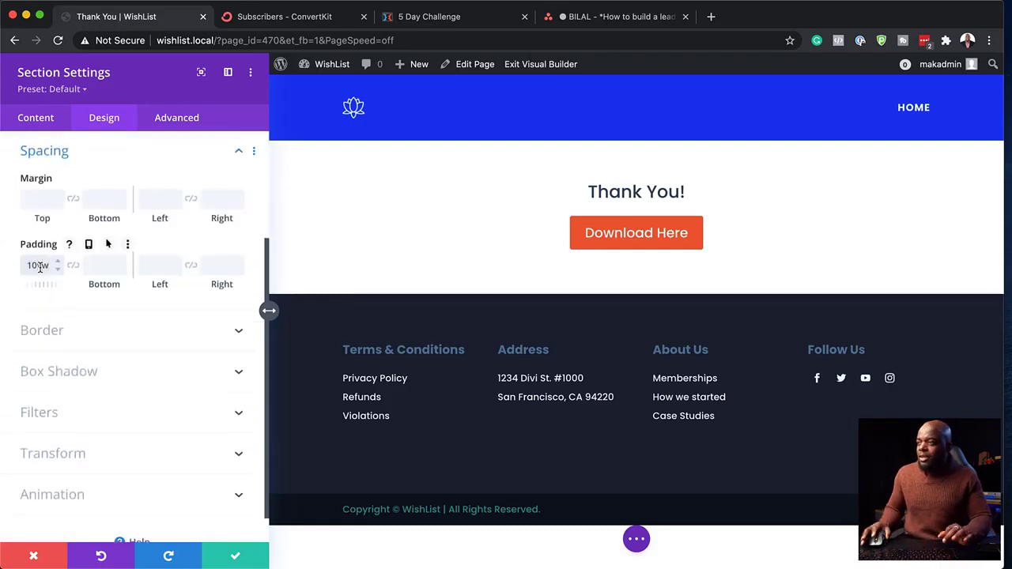
pyautogui.click(74, 266)
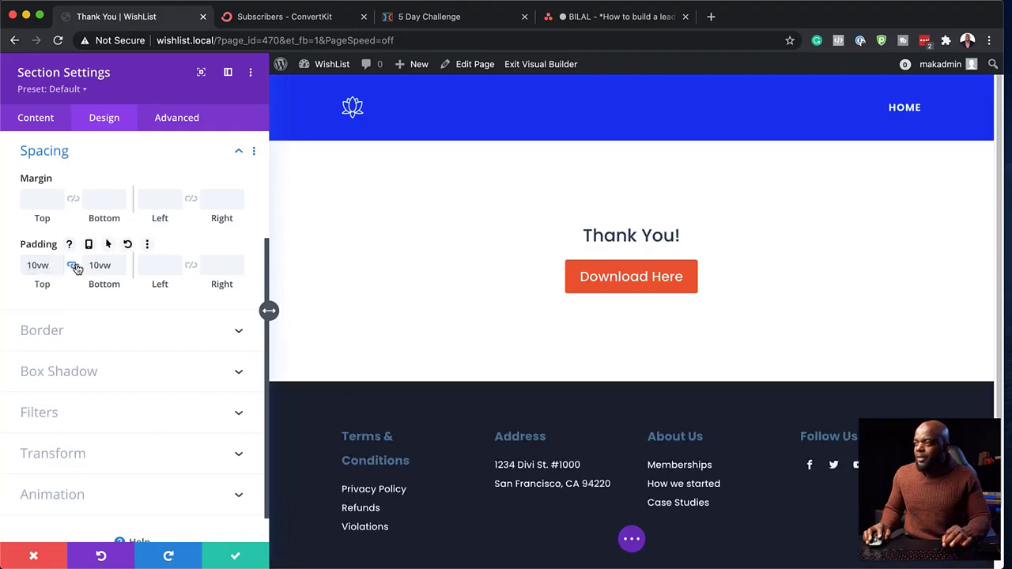
pyautogui.click(240, 561)
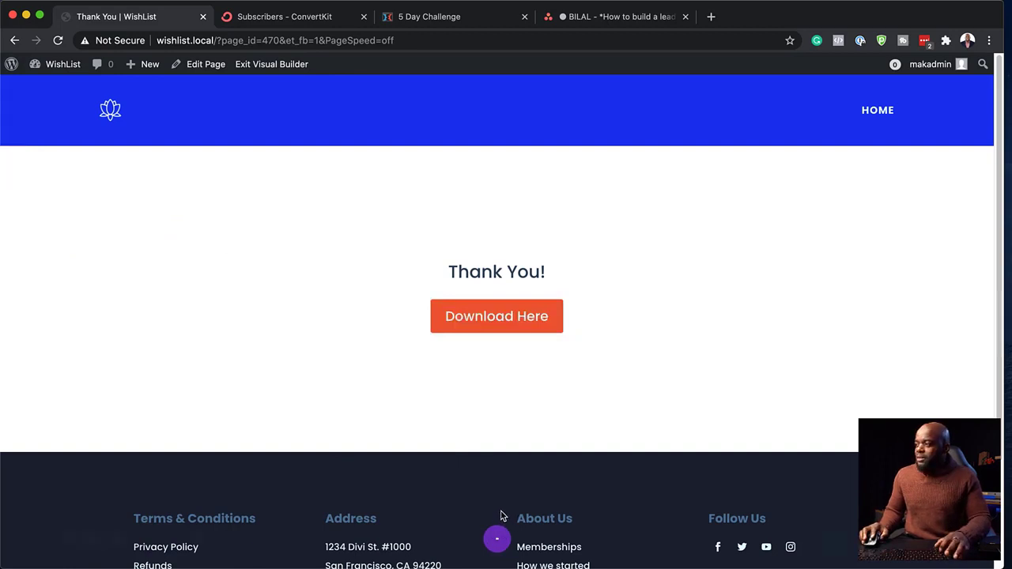
pyautogui.click(497, 534)
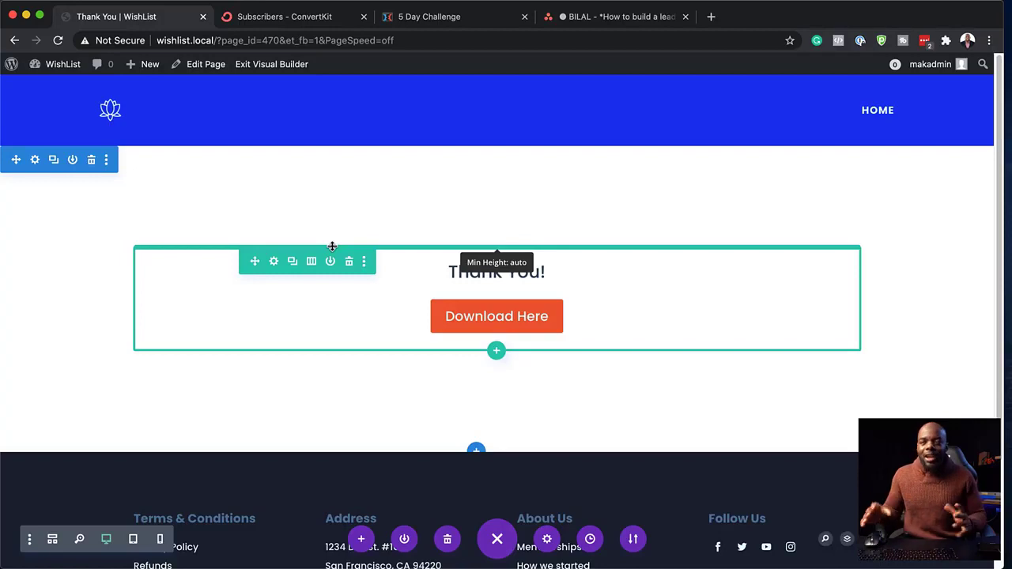
# - Open the WordPress dashboard in a new first tab and go to the Media Library
pyautogui.moveTo(71, 69)
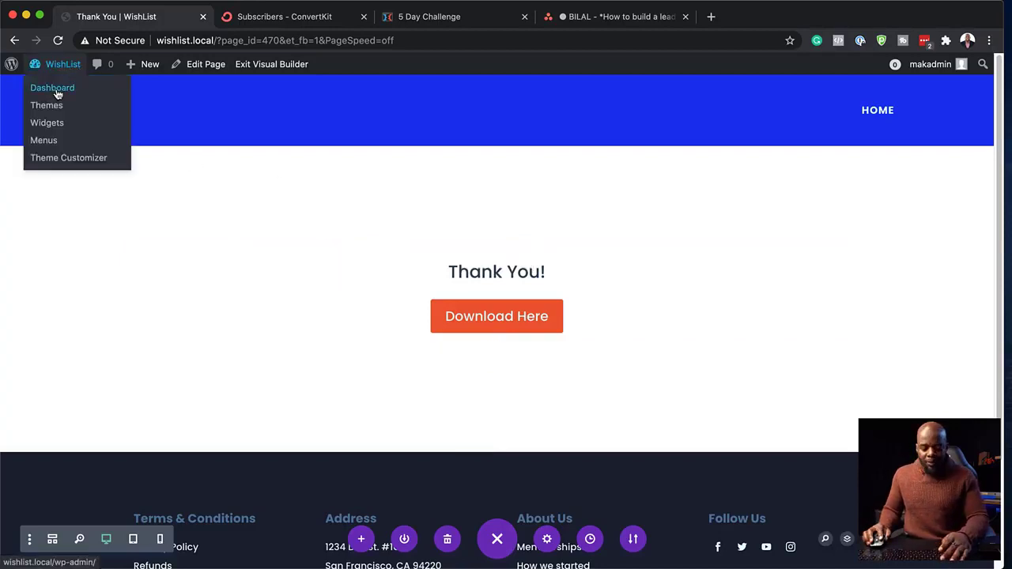
pyautogui.keyDown('super'); pyautogui.click(57, 93); pyautogui.keyUp('super')
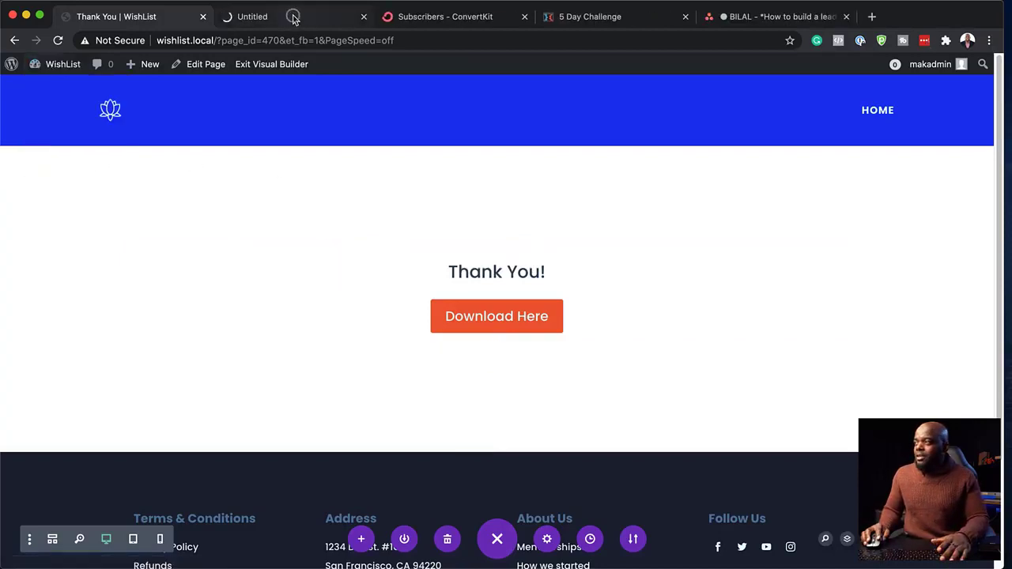
pyautogui.click(294, 17)
pyautogui.moveTo(293, 17); pyautogui.dragTo(156, 10)
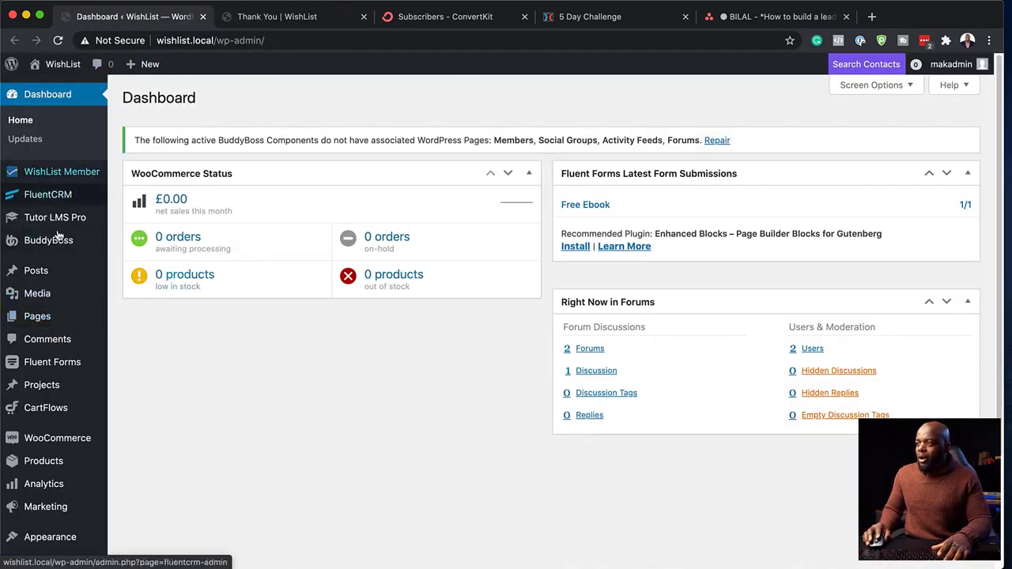
pyautogui.moveTo(73, 199)
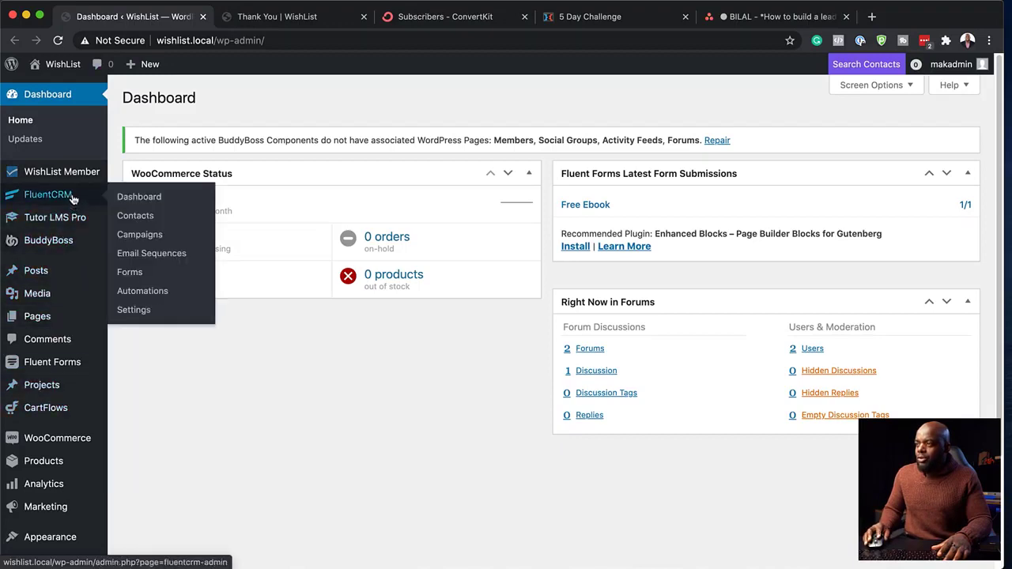
pyautogui.moveTo(41, 316)
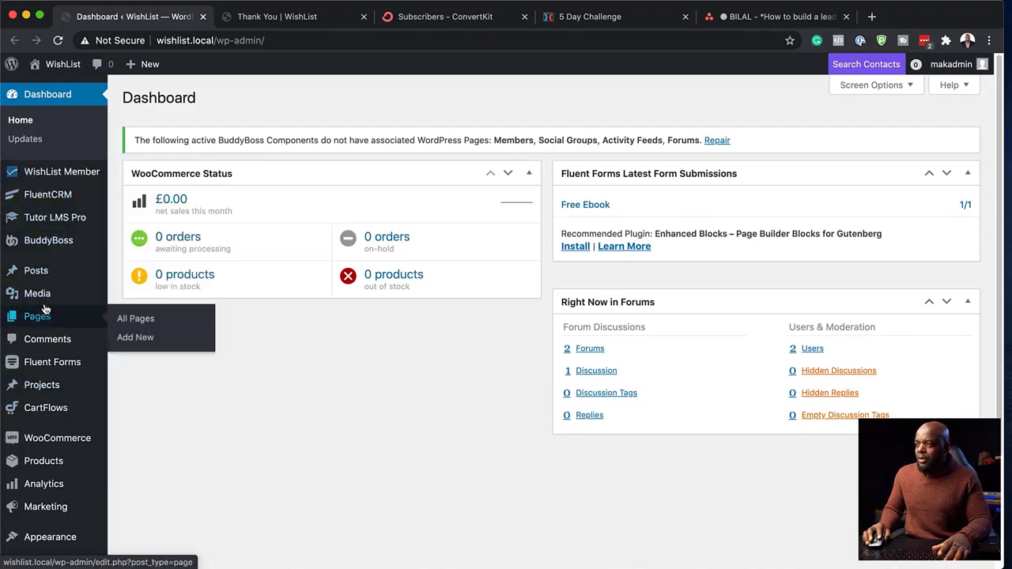
pyautogui.moveTo(48, 297)
pyautogui.click(132, 298)
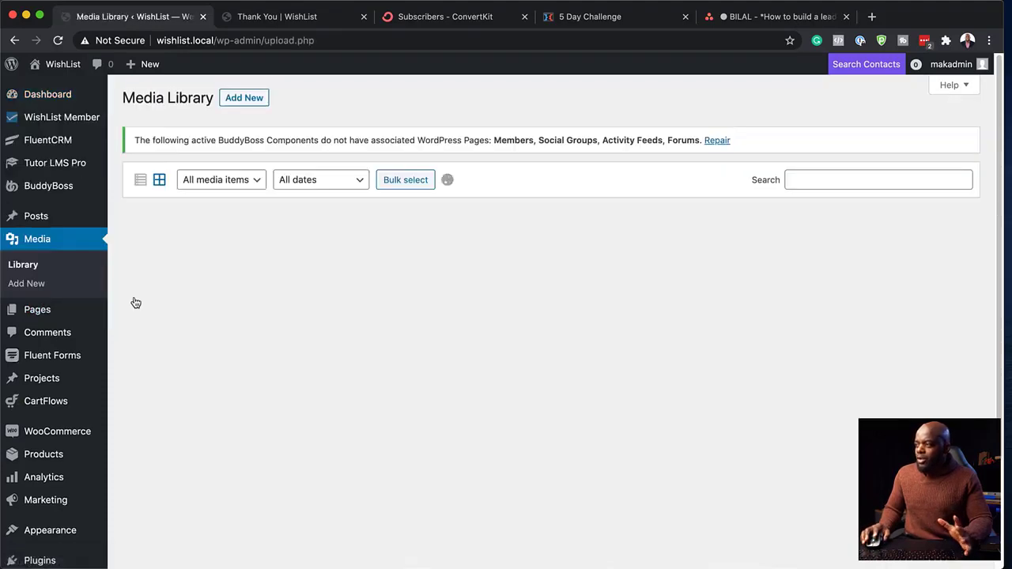
# - Compress Screenshot 2021-01-14 at 16.10.30 into a zip and upload it to the Media Library
pyautogui.moveTo(221, 557)
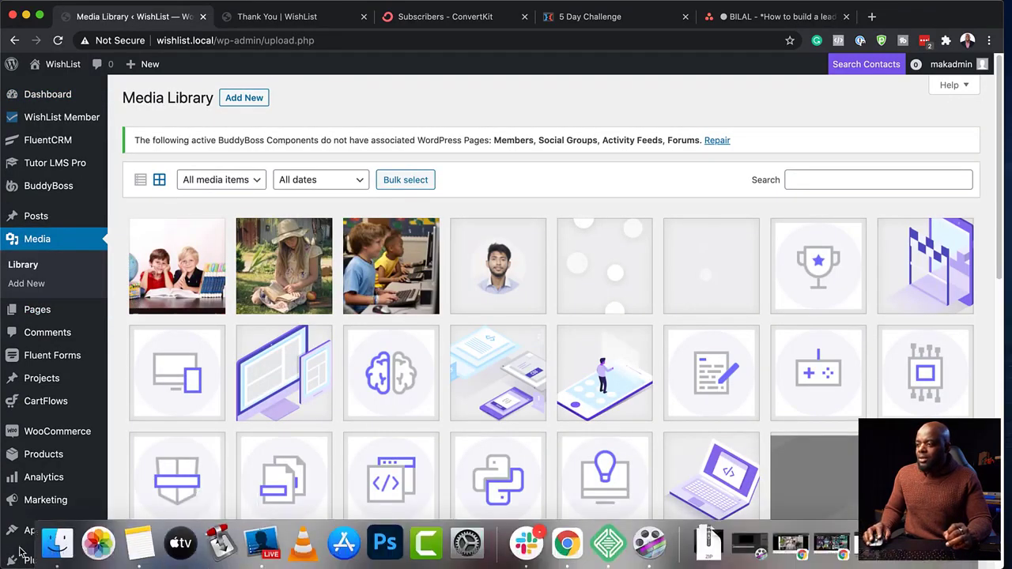
pyautogui.click(57, 544)
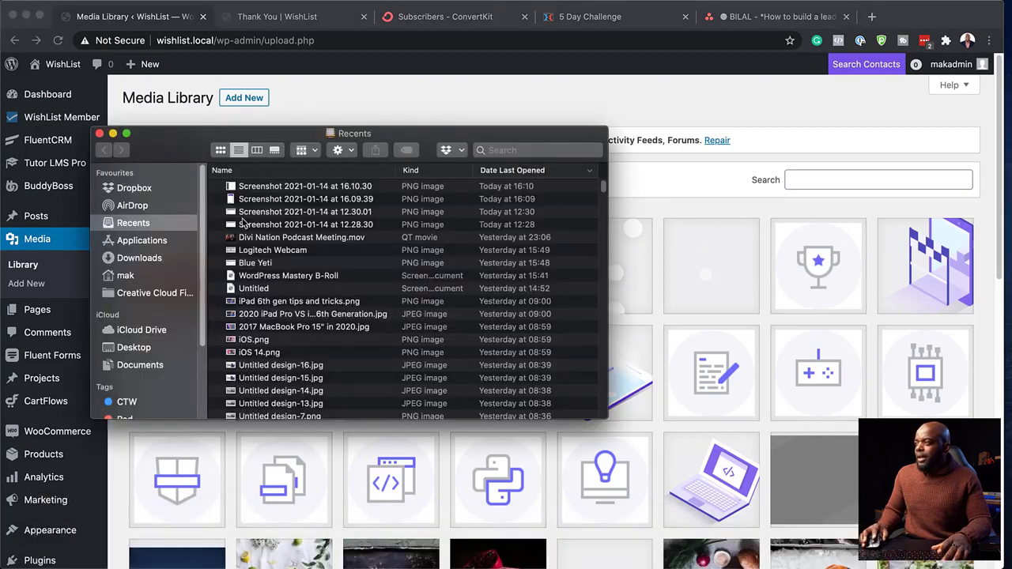
pyautogui.rightClick(271, 190)
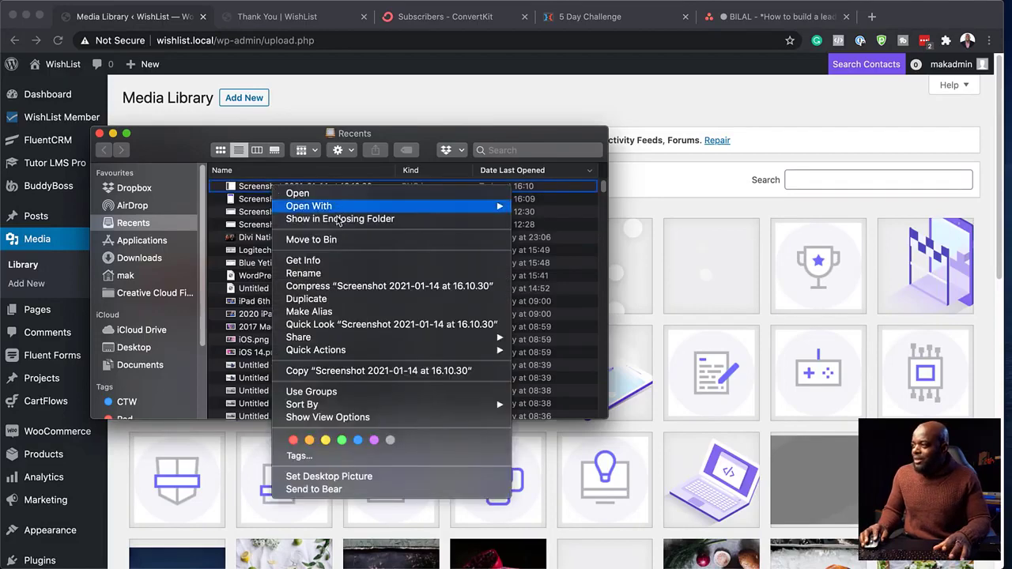
pyautogui.click(346, 286)
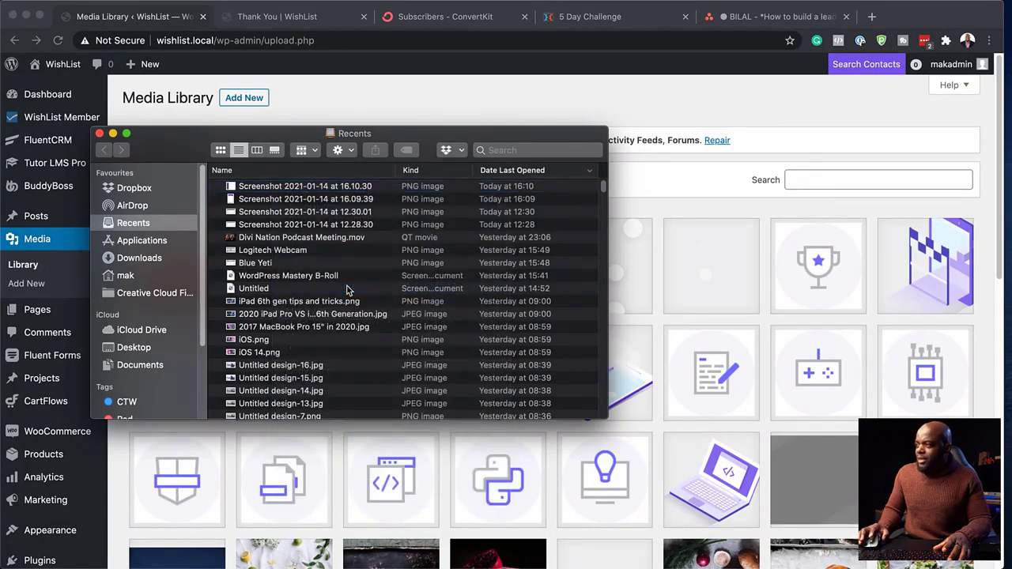
pyautogui.press('super+shift+d')
pyautogui.click(232, 187)
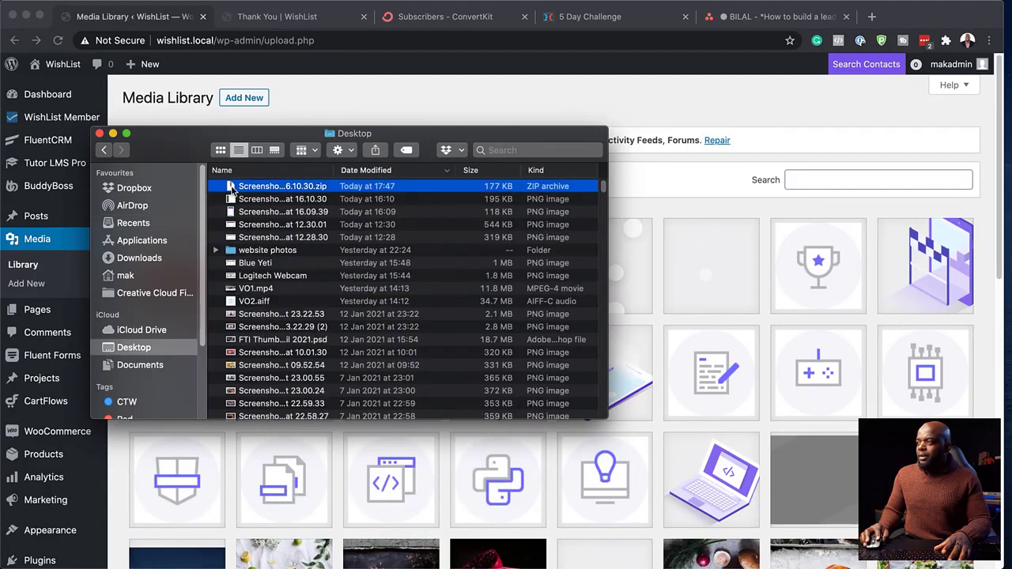
pyautogui.moveTo(229, 187); pyautogui.dragTo(704, 310)
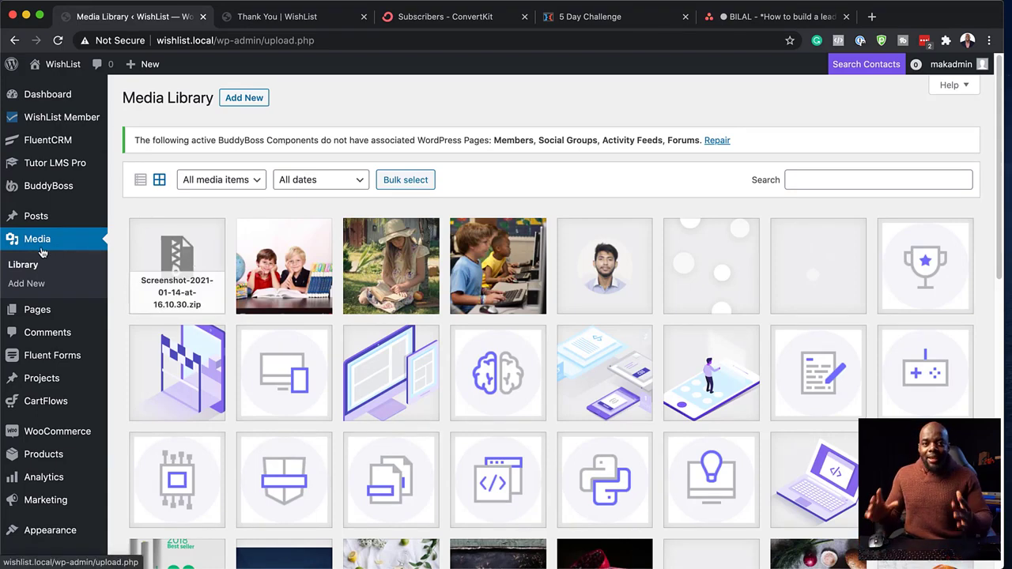
# - Copy the uploaded zip file's URL from its attachment details
pyautogui.click(196, 259)
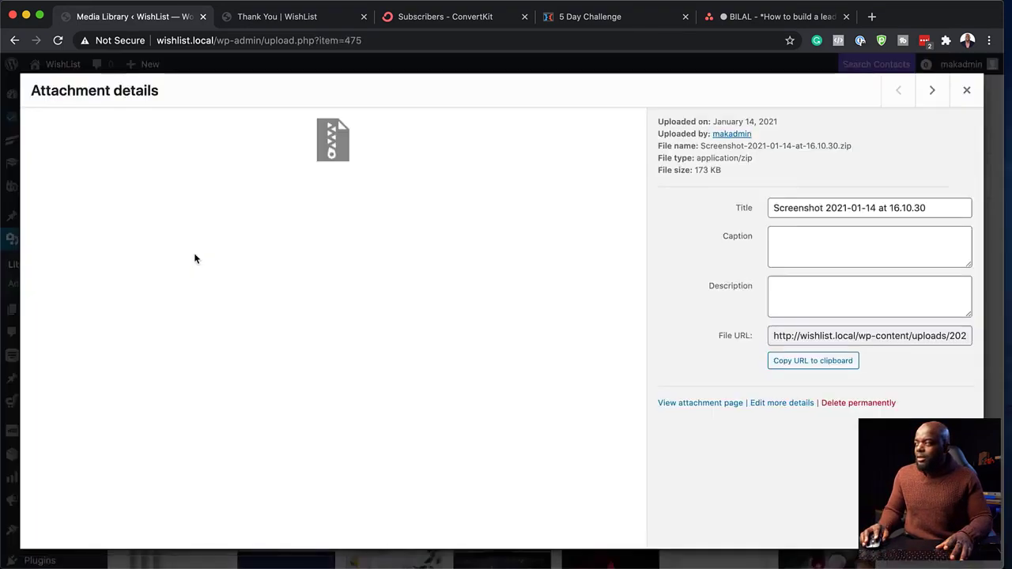
pyautogui.click(796, 365)
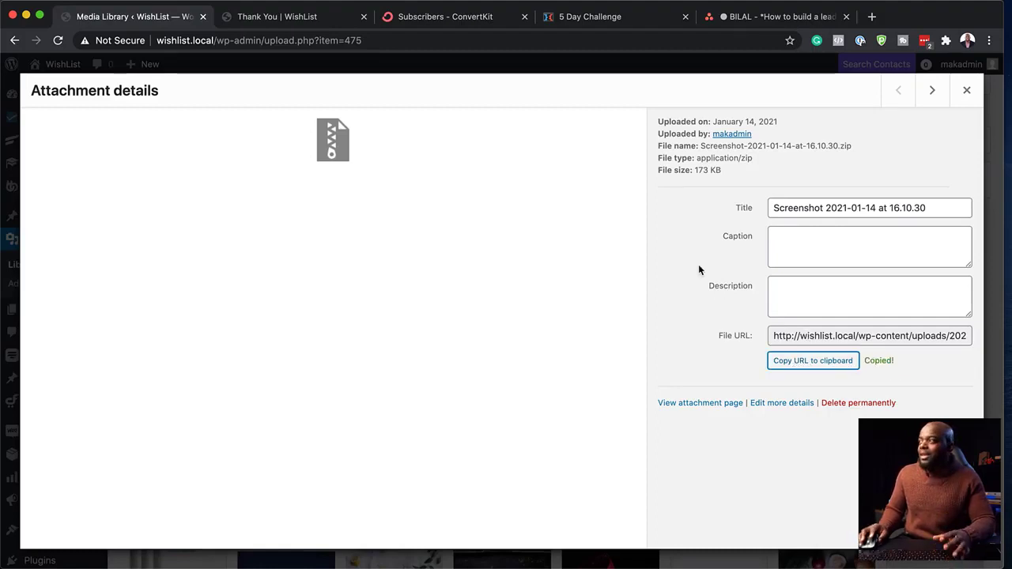
pyautogui.click(966, 90)
# - Paste the uploaded zip file's URL as the Download Here button link and save it
pyautogui.click(285, 17)
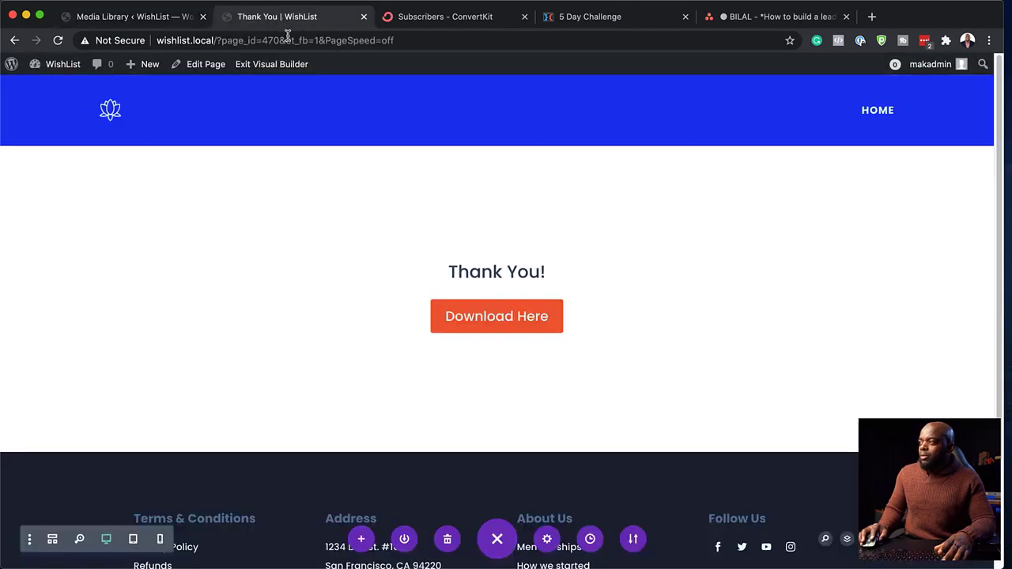
pyautogui.moveTo(465, 309)
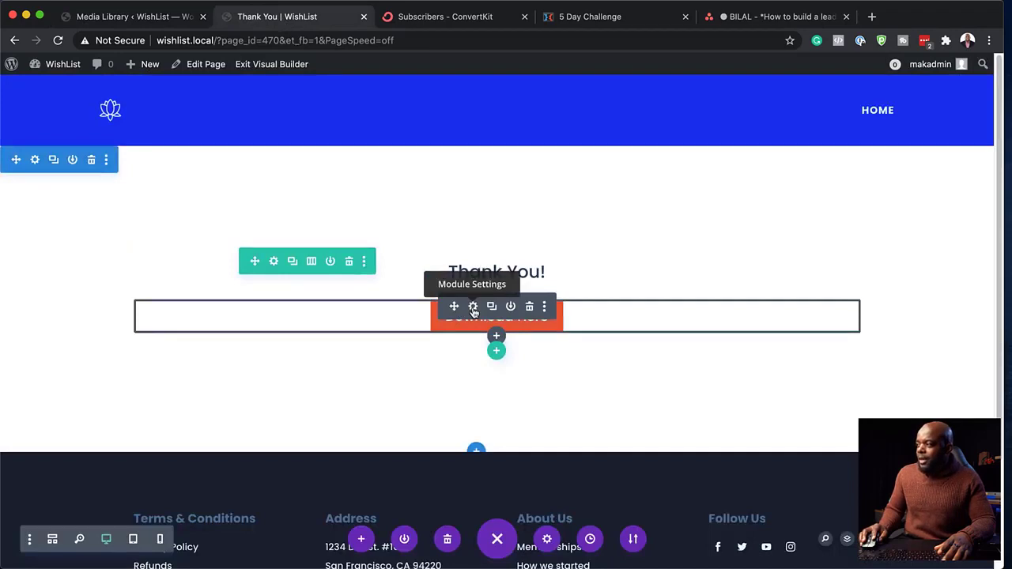
pyautogui.click(473, 308)
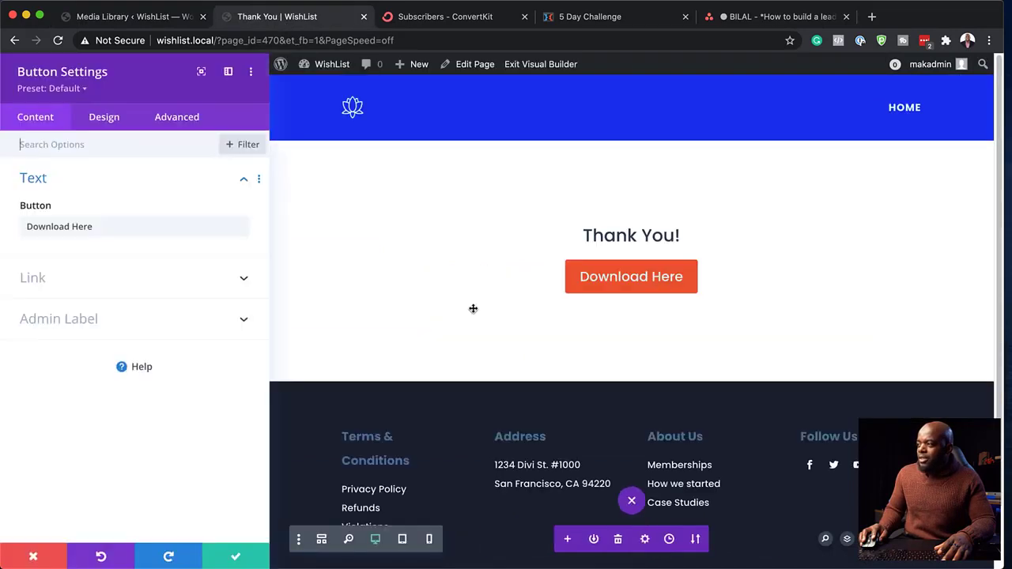
pyautogui.click(53, 274)
pyautogui.click(53, 274)
pyautogui.press('super+v')
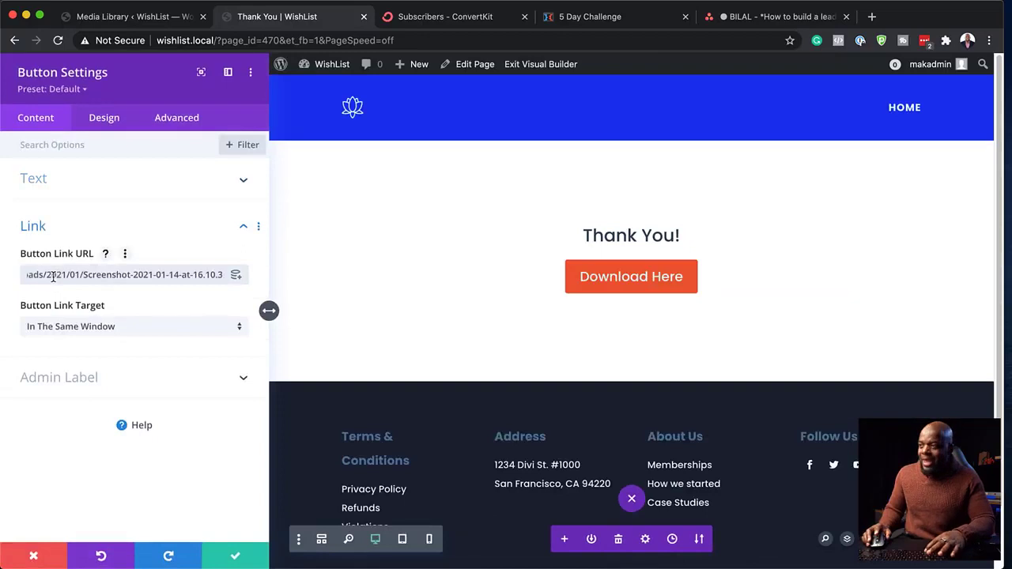
pyautogui.click(236, 560)
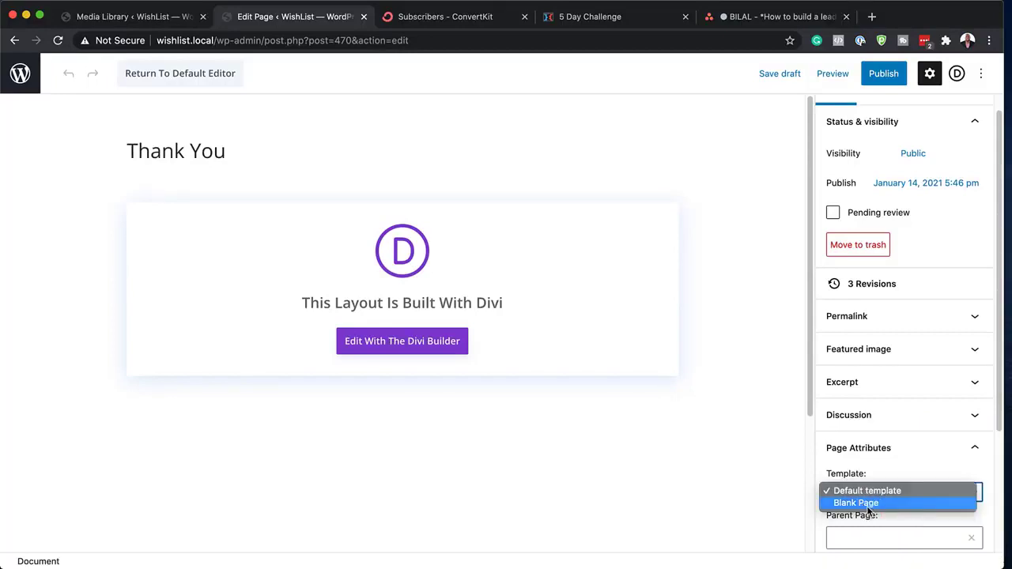
# - Apply the Blank Page template, publish the Thank You page, and view it live
pyautogui.click(868, 511)
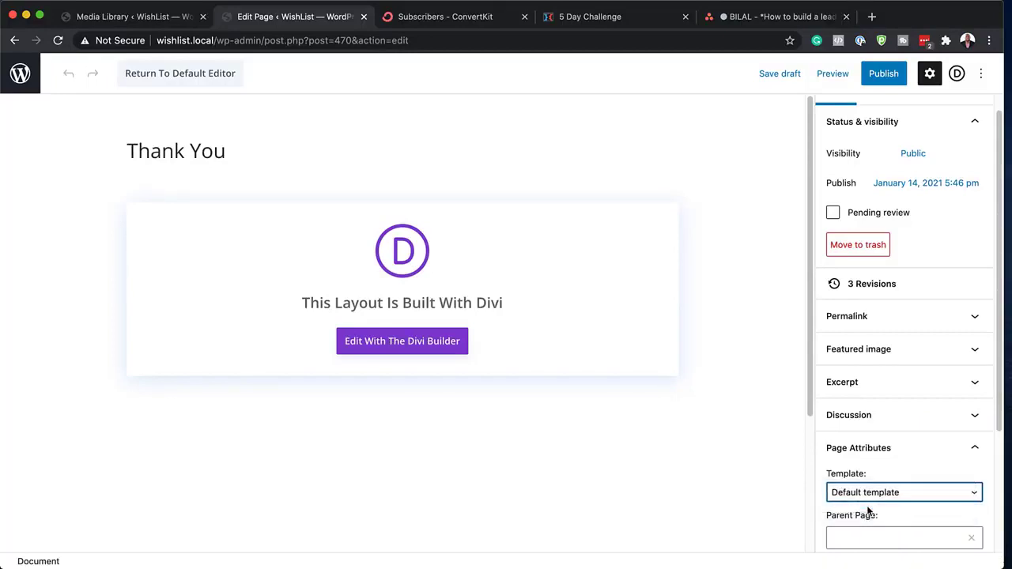
pyautogui.click(884, 74)
pyautogui.click(887, 75)
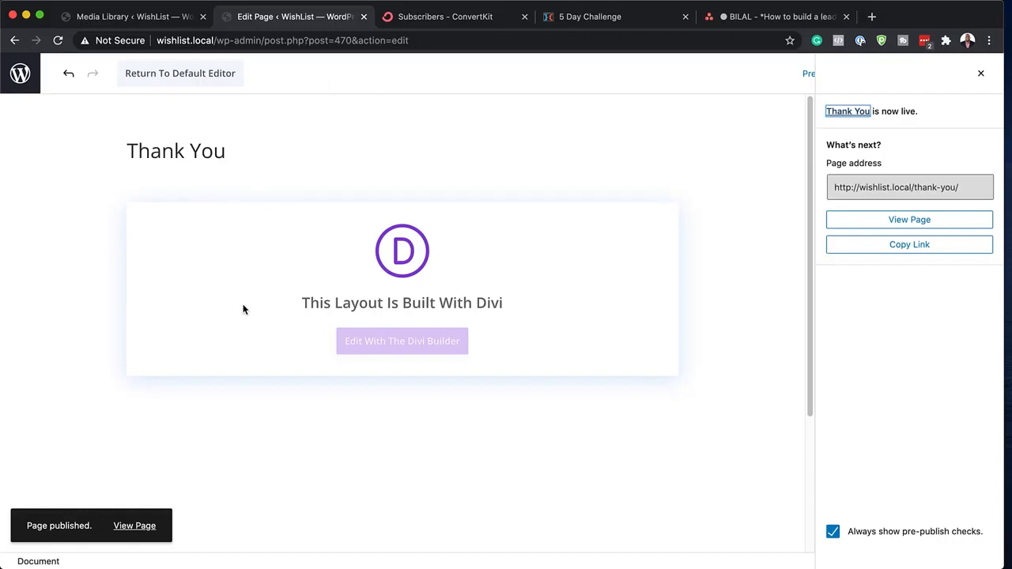
pyautogui.click(133, 528)
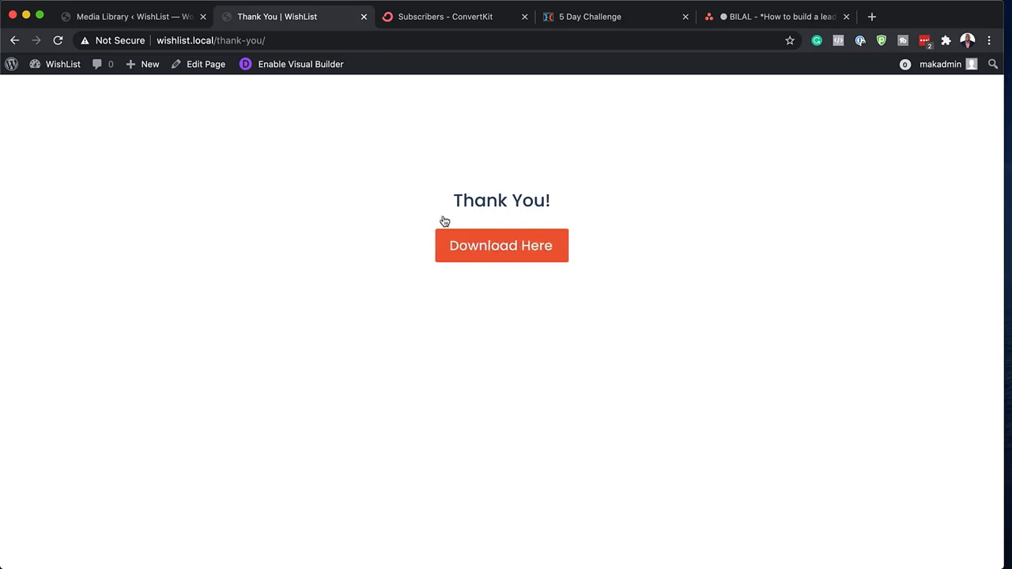
# - Confirm Download Here fetches the zip, then select the Thank You page's URL
pyautogui.click(506, 249)
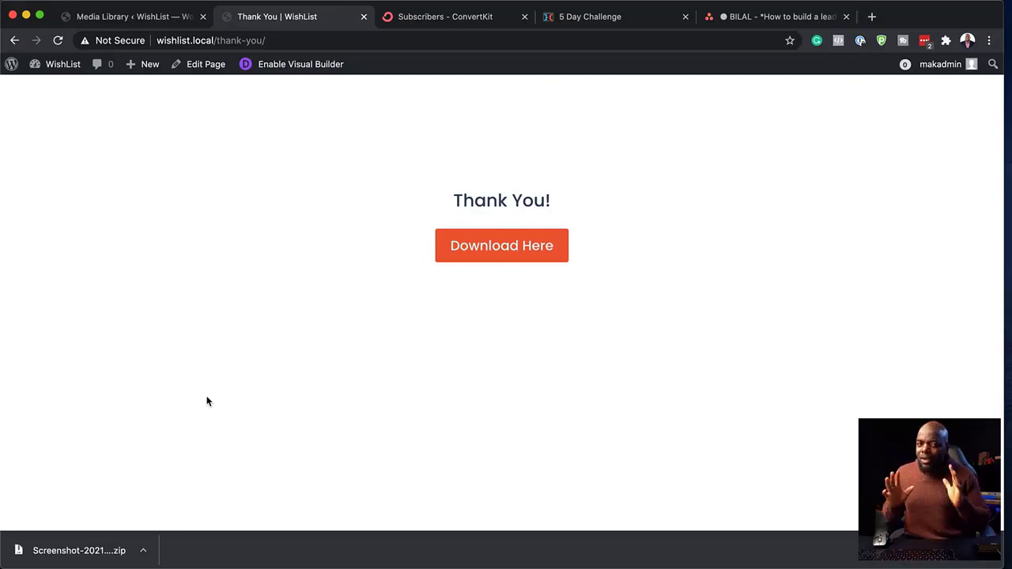
pyautogui.click(308, 40)
pyautogui.press('super+c')
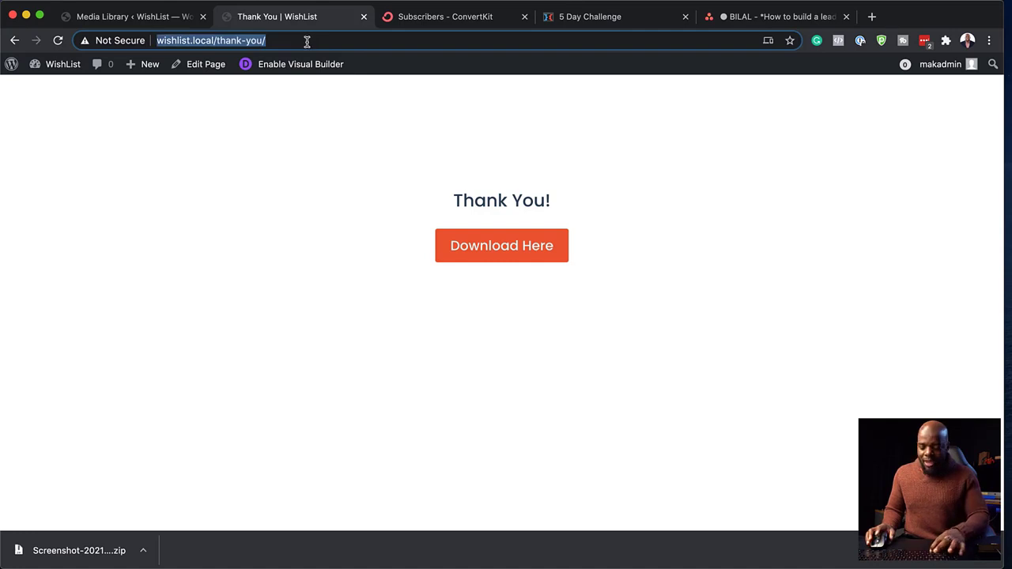
# - From Pages > All Pages, edit the Give Away page with the Divi Builder
pyautogui.click(149, 18)
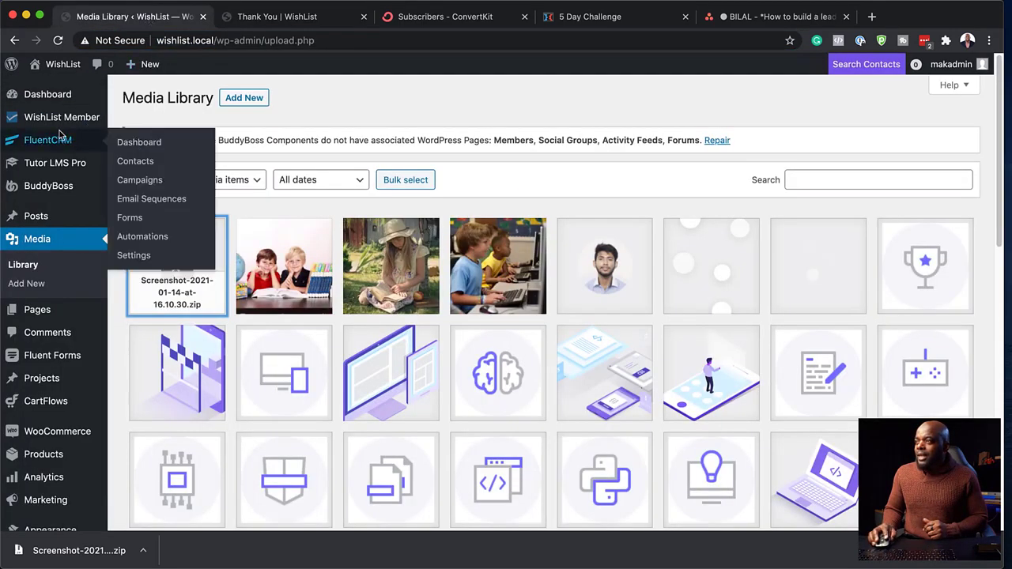
pyautogui.moveTo(59, 316)
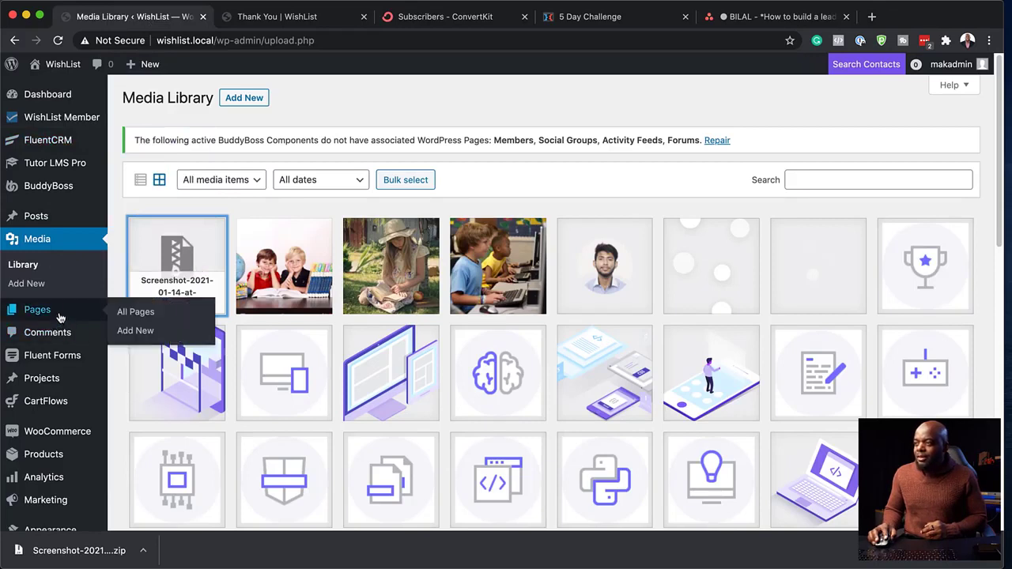
pyautogui.click(139, 314)
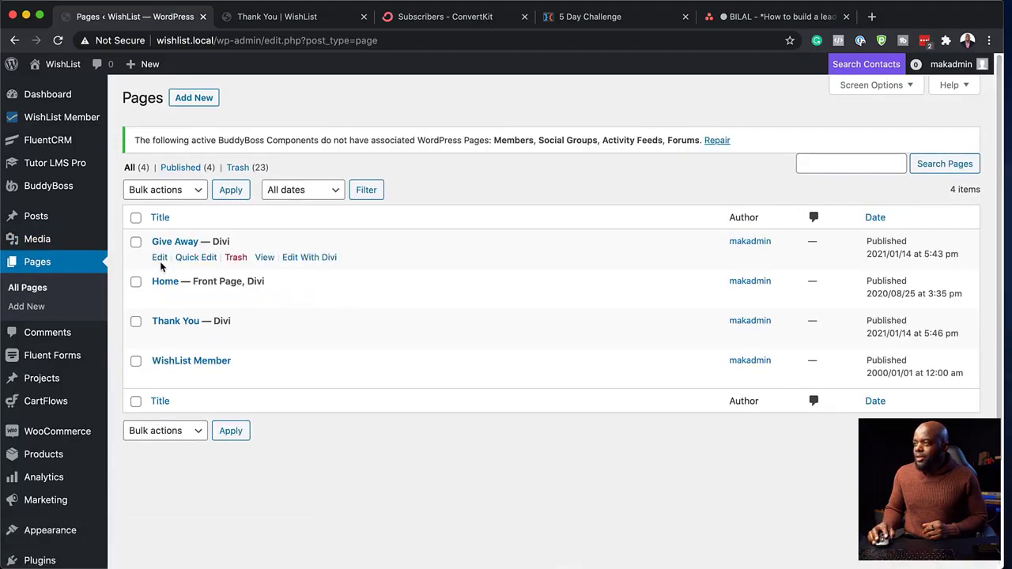
pyautogui.click(160, 259)
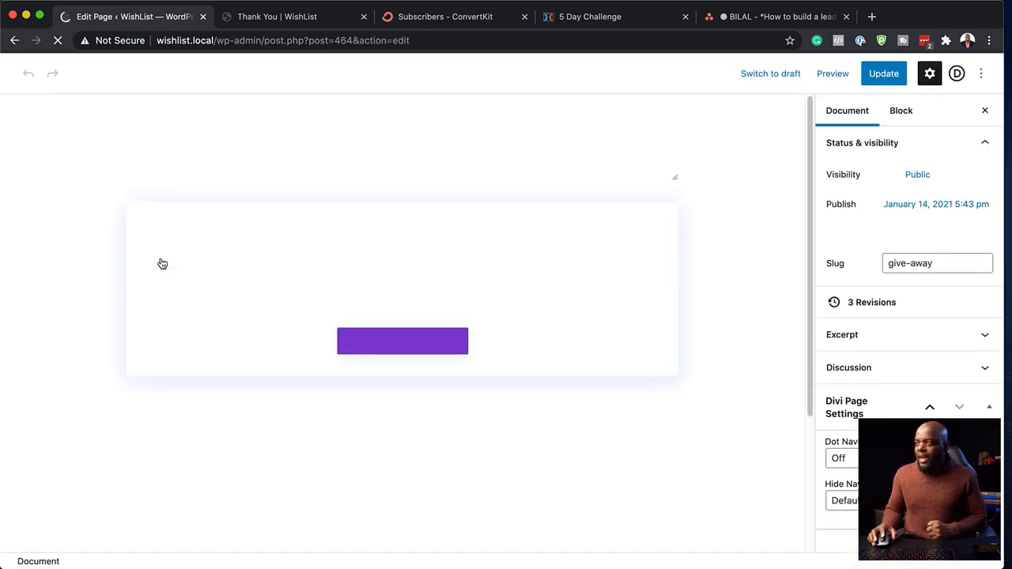
pyautogui.click(387, 346)
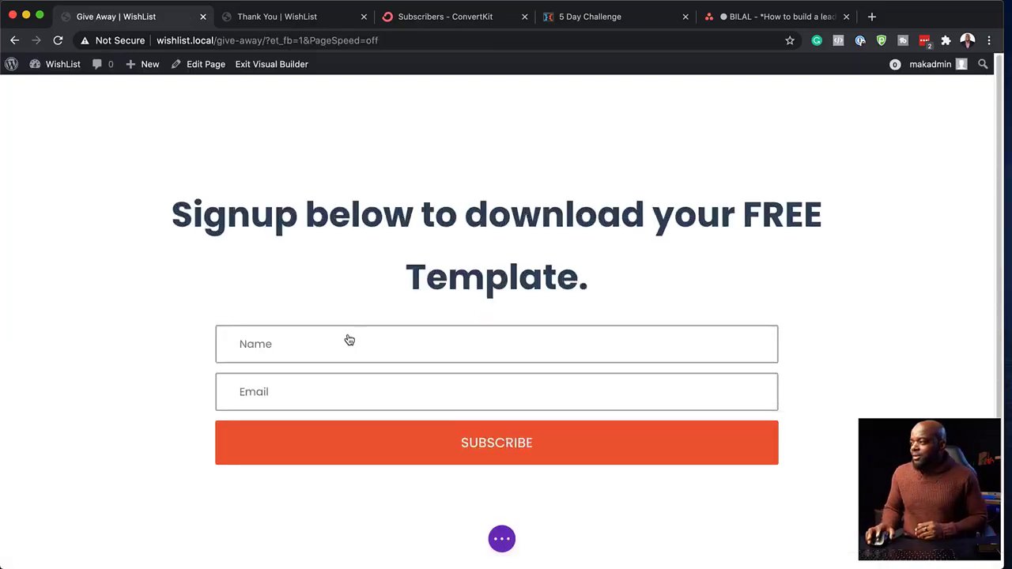
pyautogui.moveTo(507, 347)
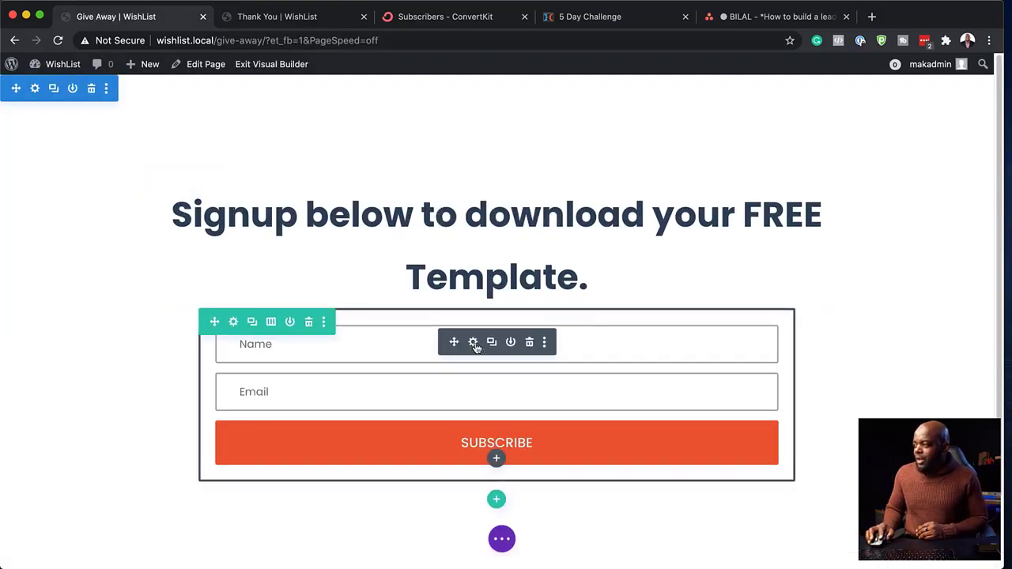
pyautogui.click(475, 342)
pyautogui.press('super+r')
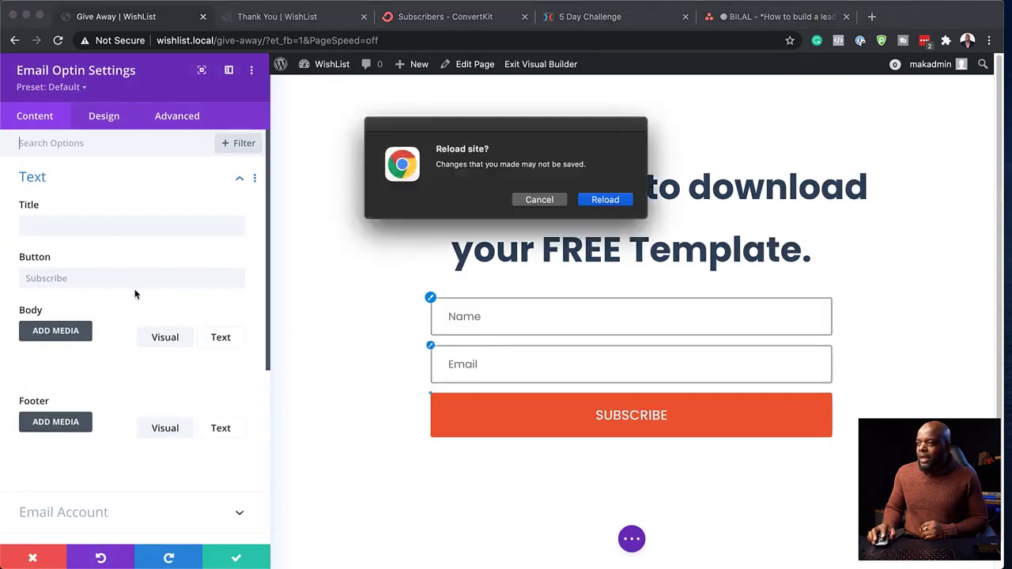
pyautogui.click(554, 204)
pyautogui.scroll(-2, 134, 348)
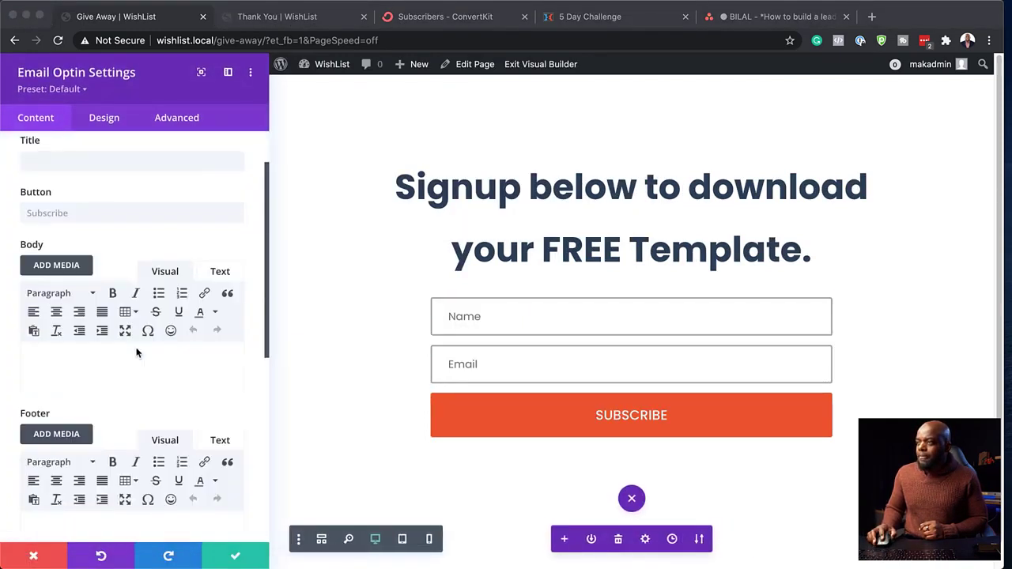
pyautogui.scroll(-5, 137, 352)
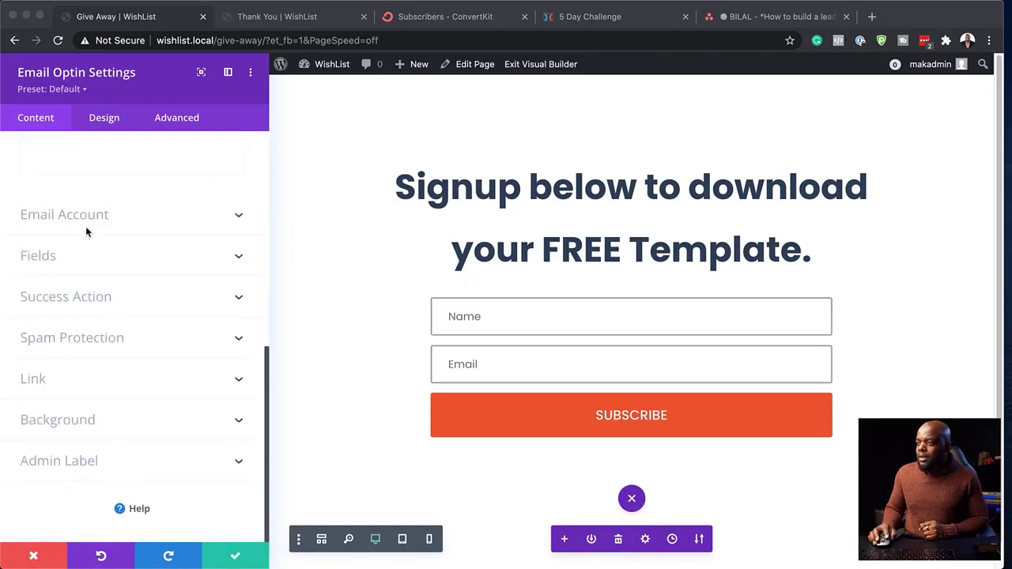
pyautogui.click(75, 300)
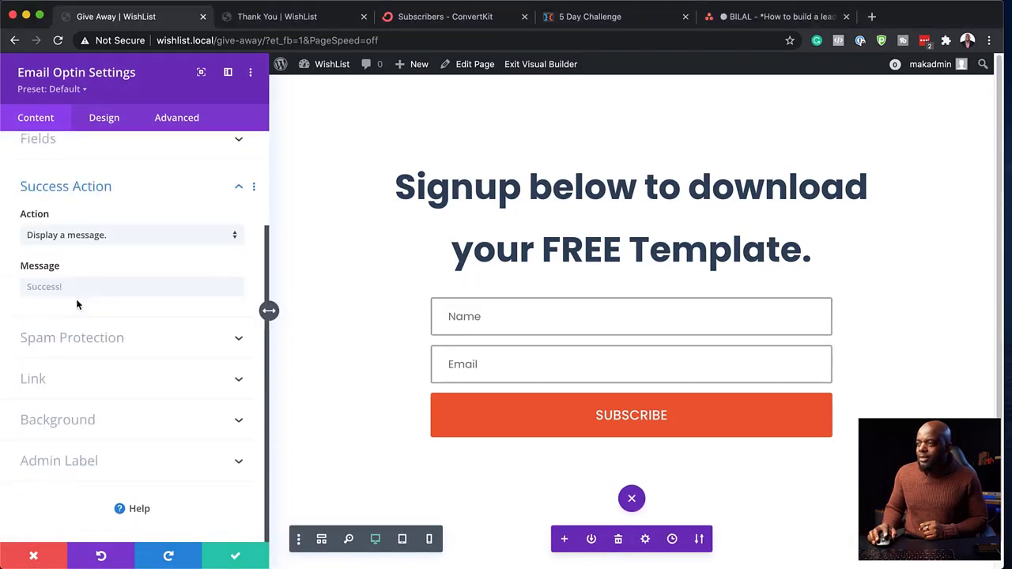
pyautogui.click(87, 237)
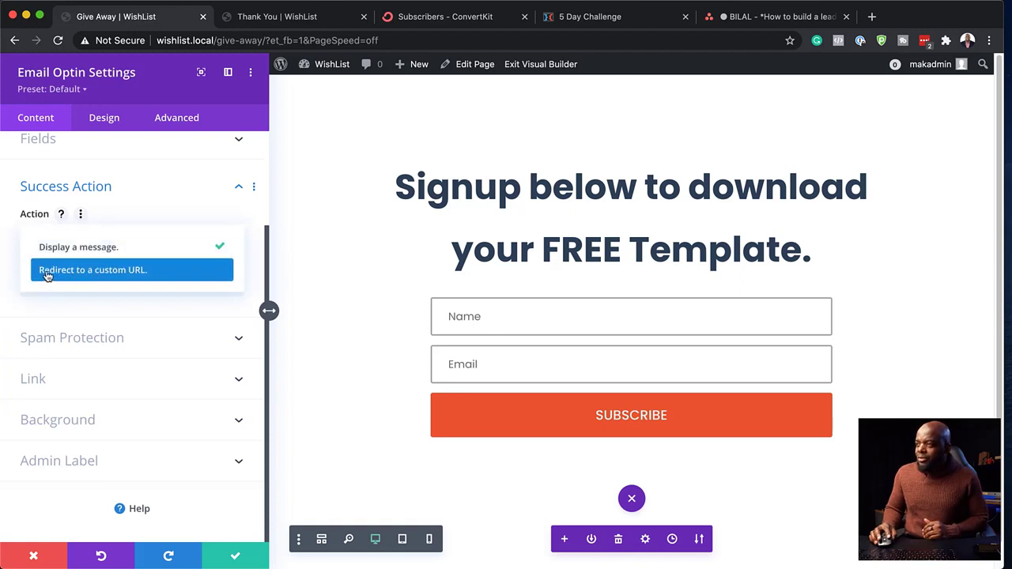
pyautogui.click(107, 272)
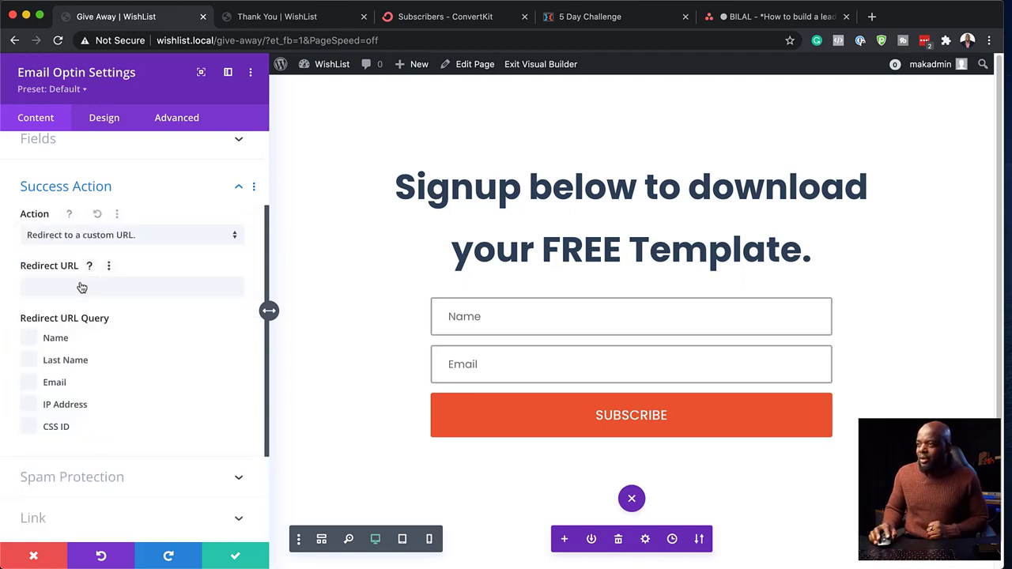
pyautogui.press('super+v')
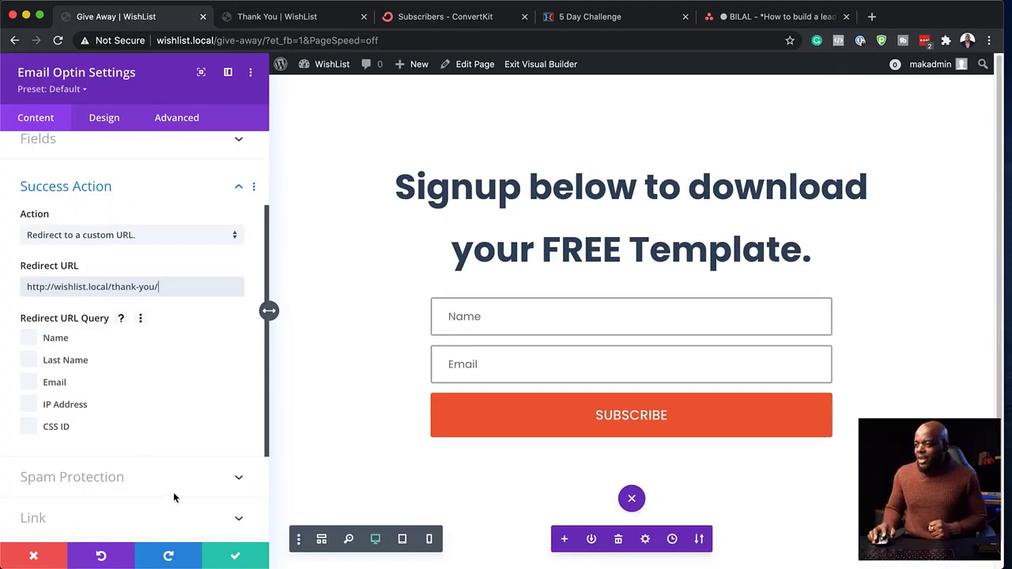
pyautogui.click(236, 560)
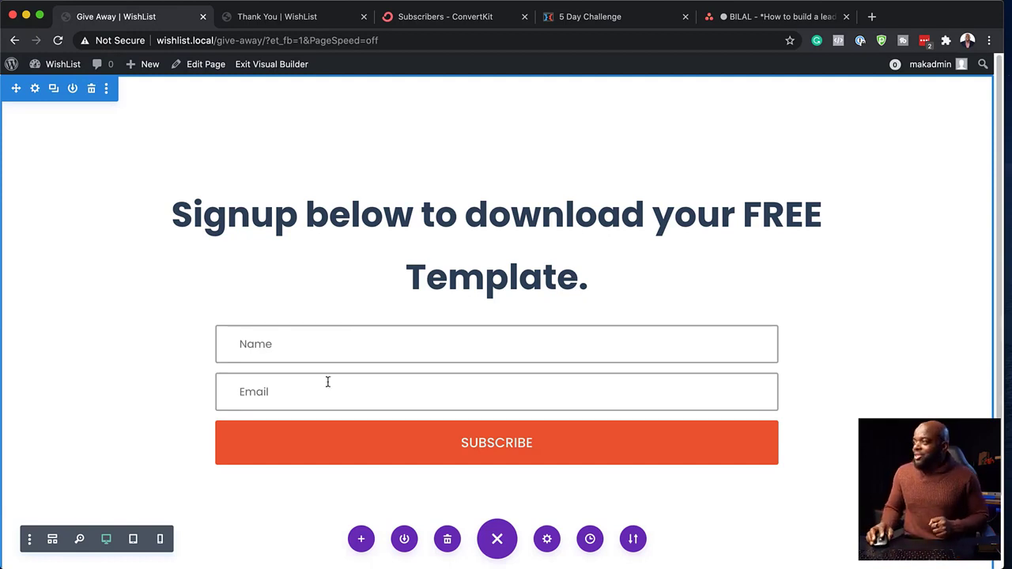
# - Exit the builder and subscribe on the live Give Away form with a test name and e-mail
pyautogui.click(281, 70)
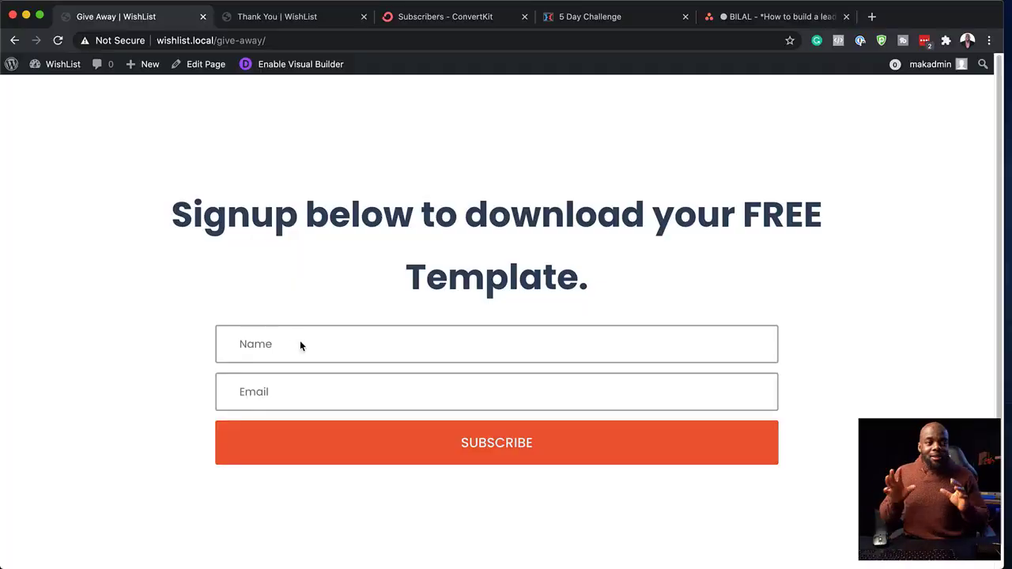
pyautogui.click(300, 346)
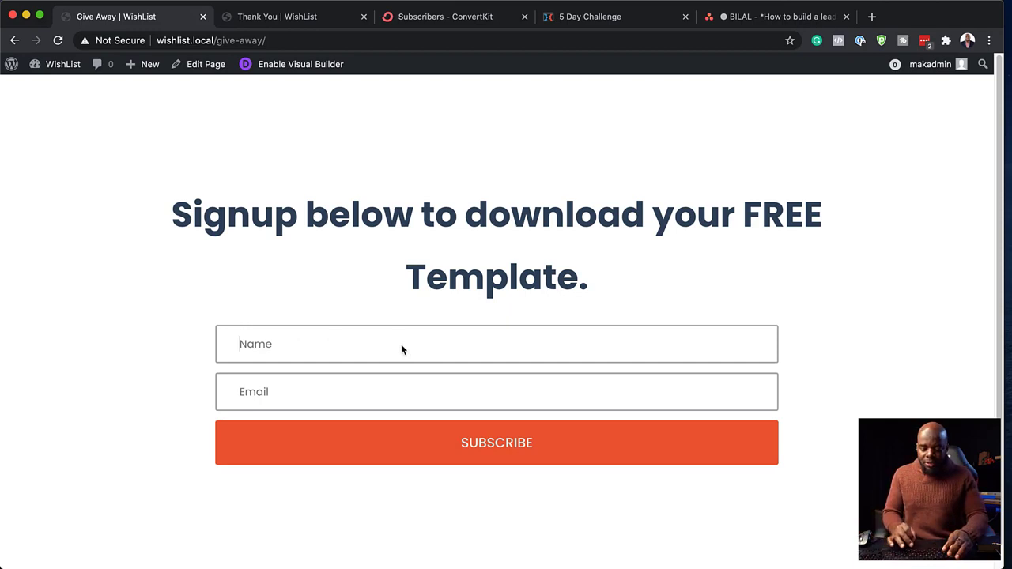
pyautogui.write('Mak Tes')
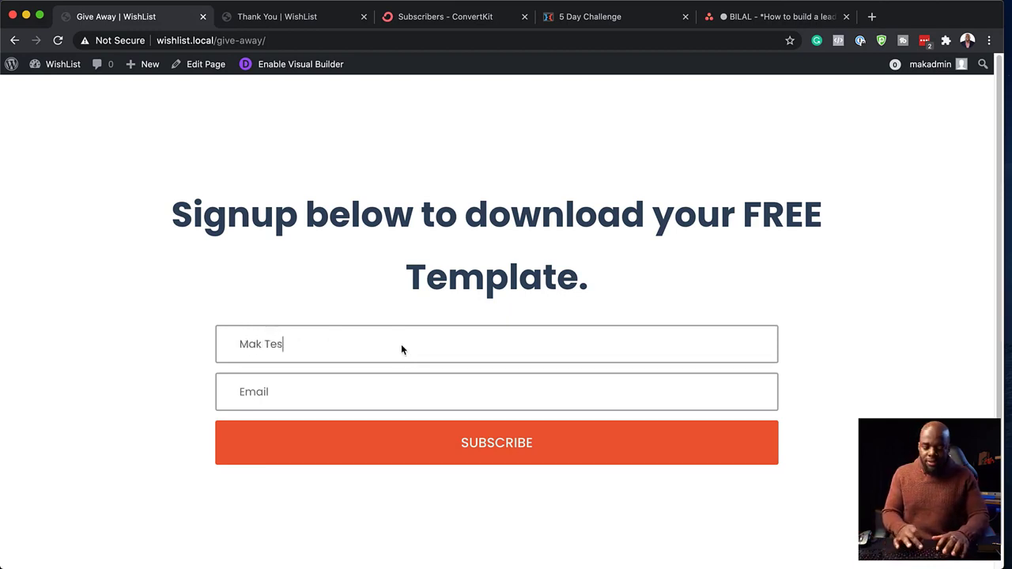
pyautogui.write('ting')
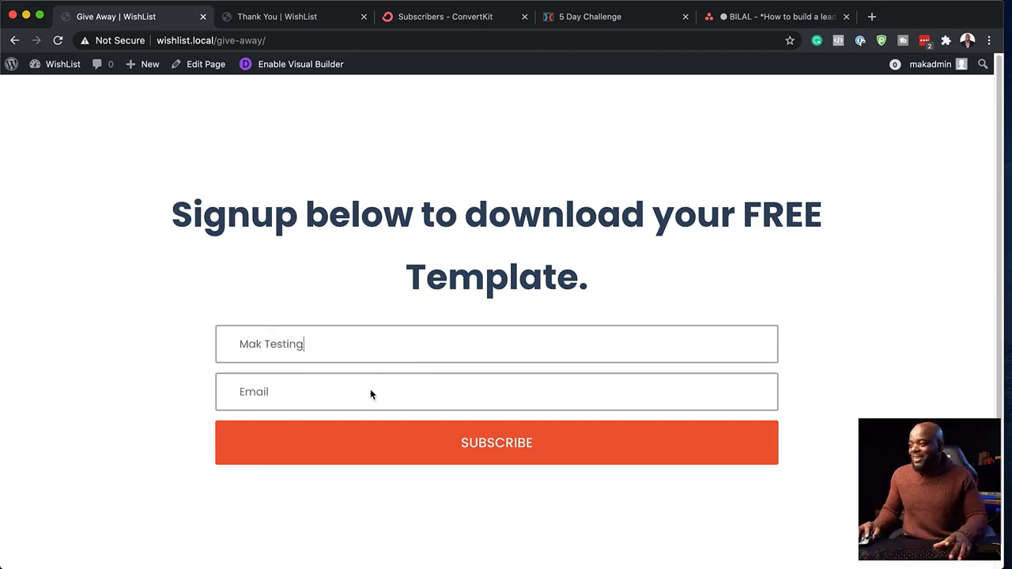
pyautogui.click(359, 397)
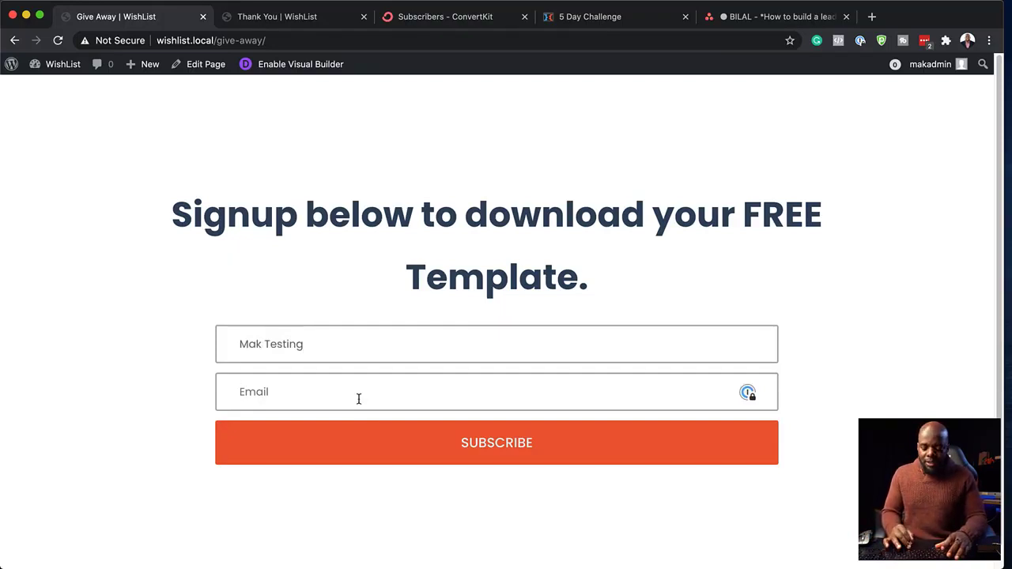
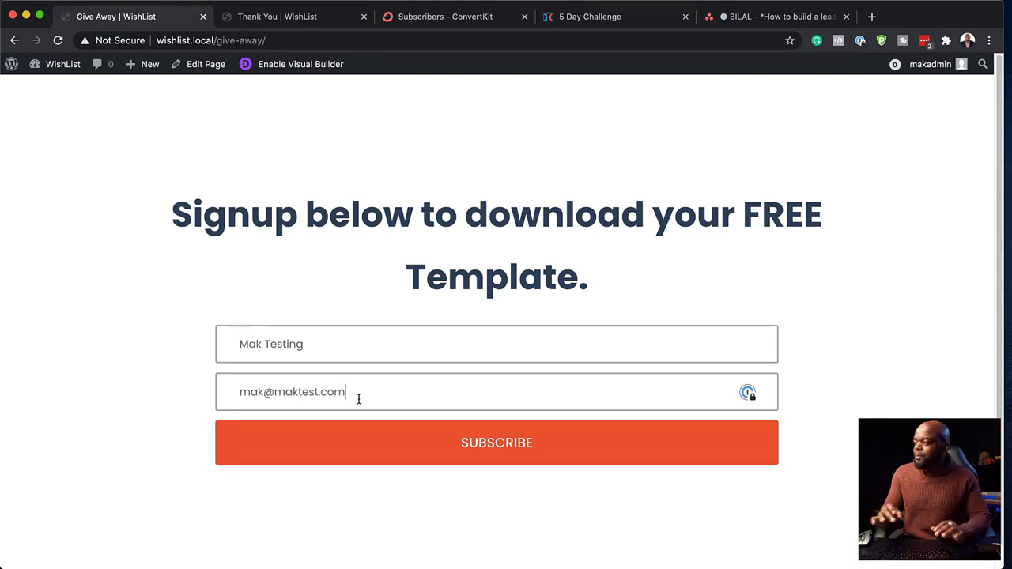
pyautogui.click(493, 445)
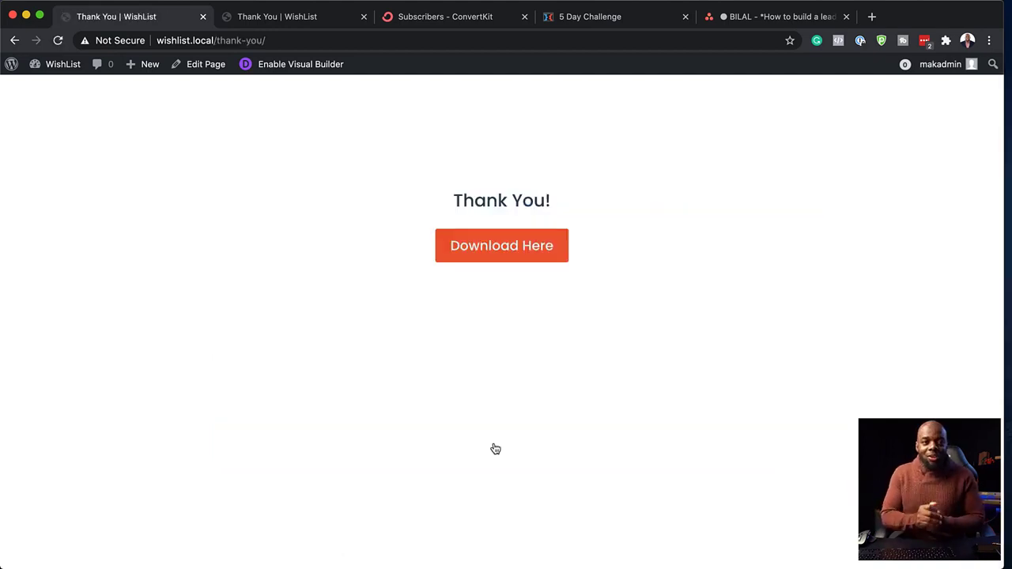
# - Download the zip via Download Here and close the downloads bar
pyautogui.click(508, 248)
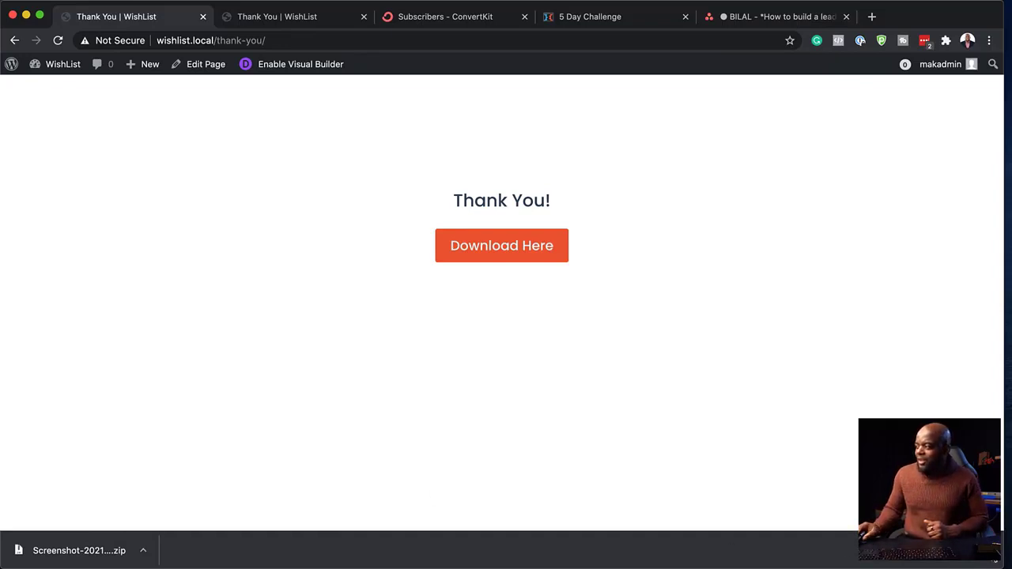
pyautogui.click(994, 551)
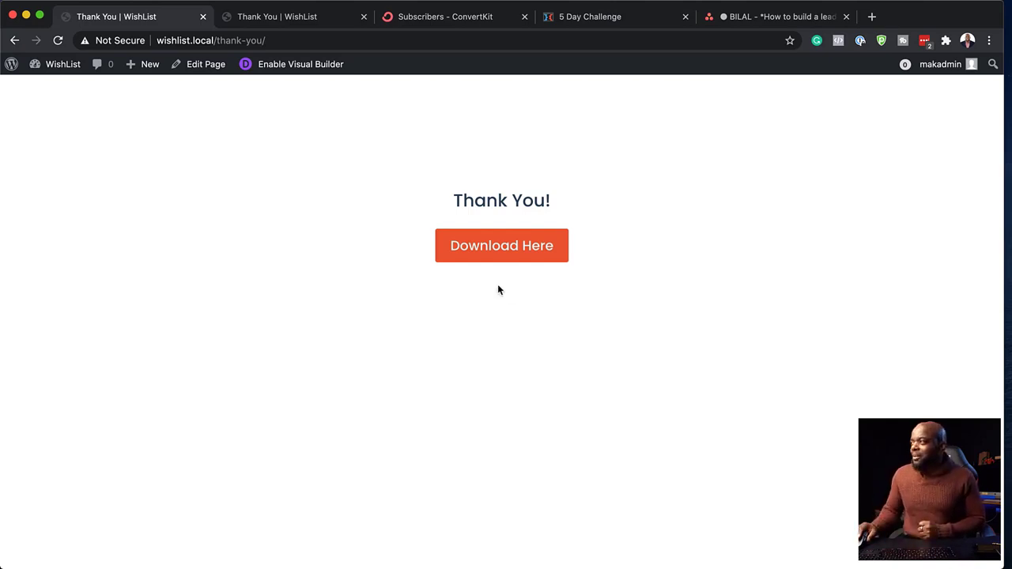
# - Reload the ConvertKit subscribers list to look for the new test signup
pyautogui.click(431, 18)
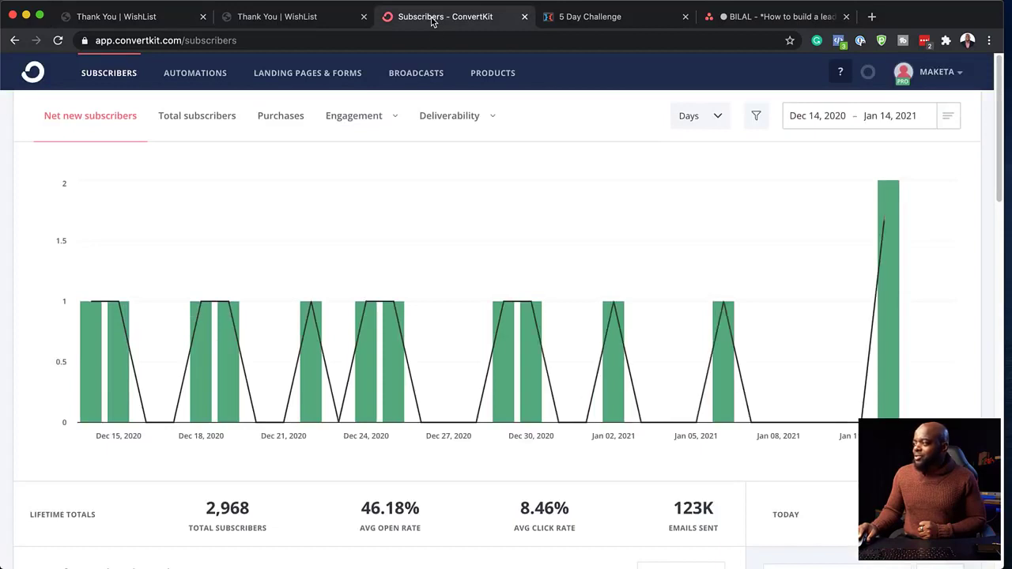
pyautogui.moveTo(278, 317)
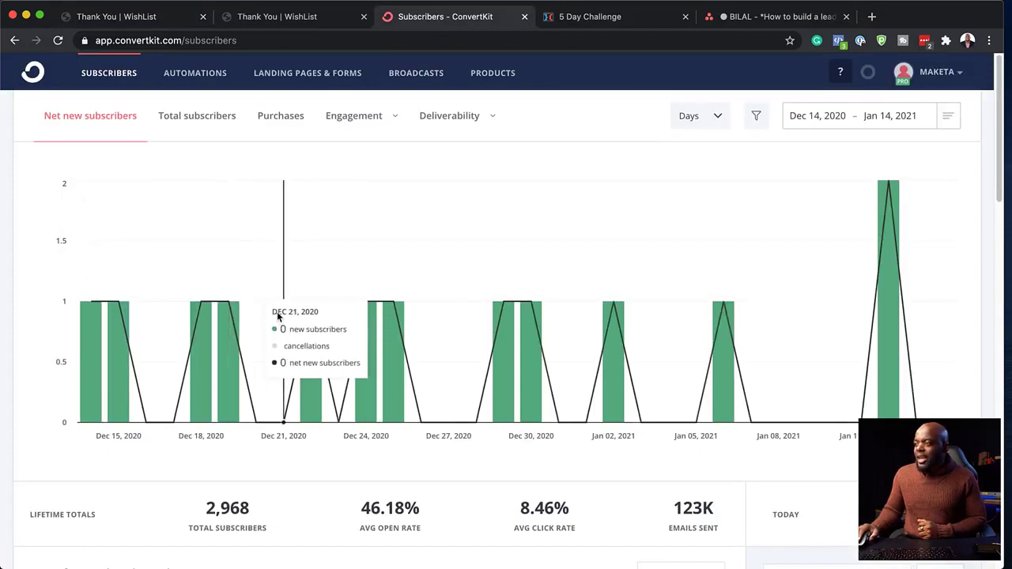
pyautogui.scroll(-3, 278, 316)
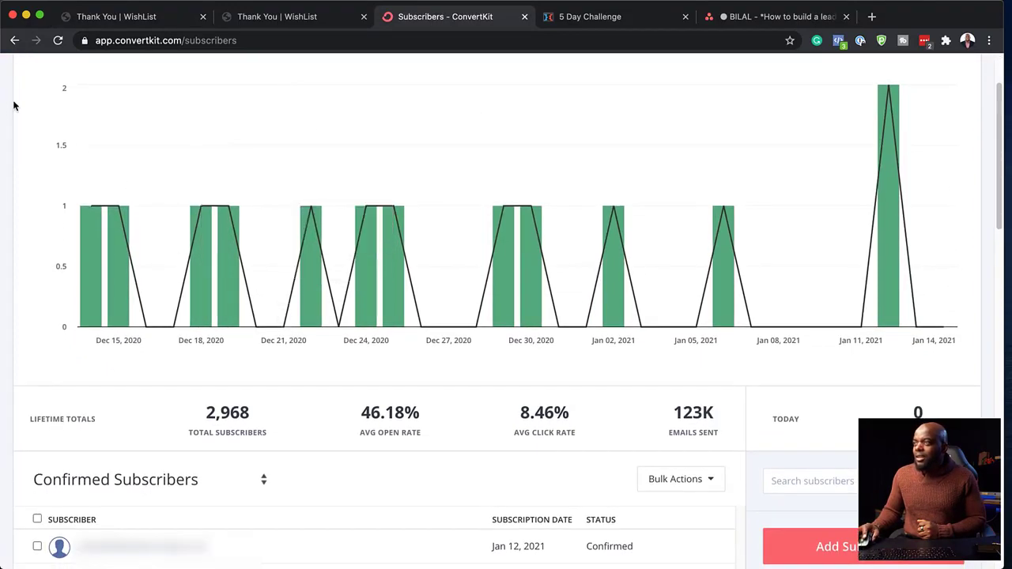
pyautogui.click(58, 41)
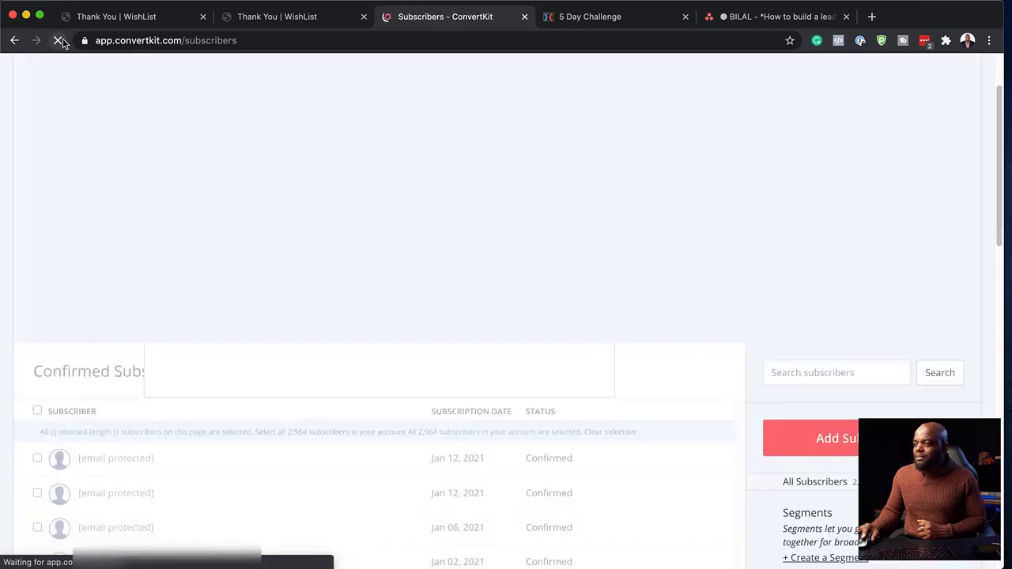